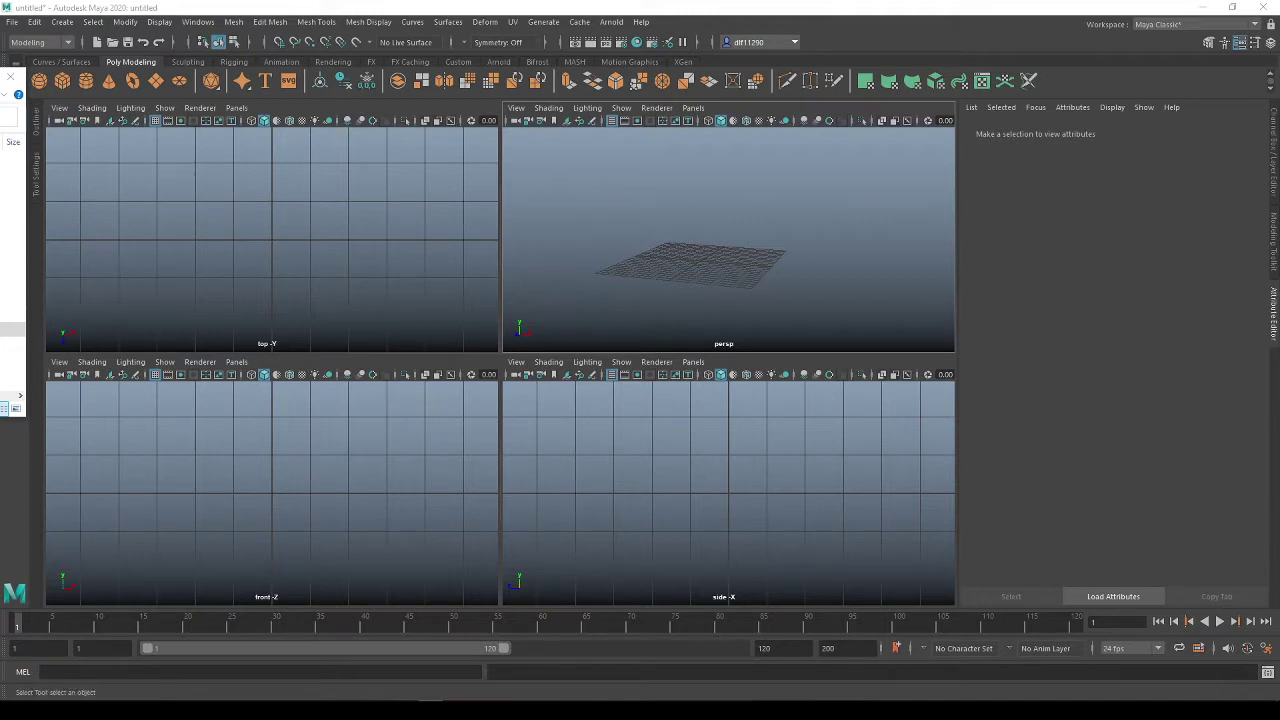
Browse sourceimages and the Wood_Wicker_001_SD texture folder in File Explorer, then close it.
drag(0, 82, 34, 90)
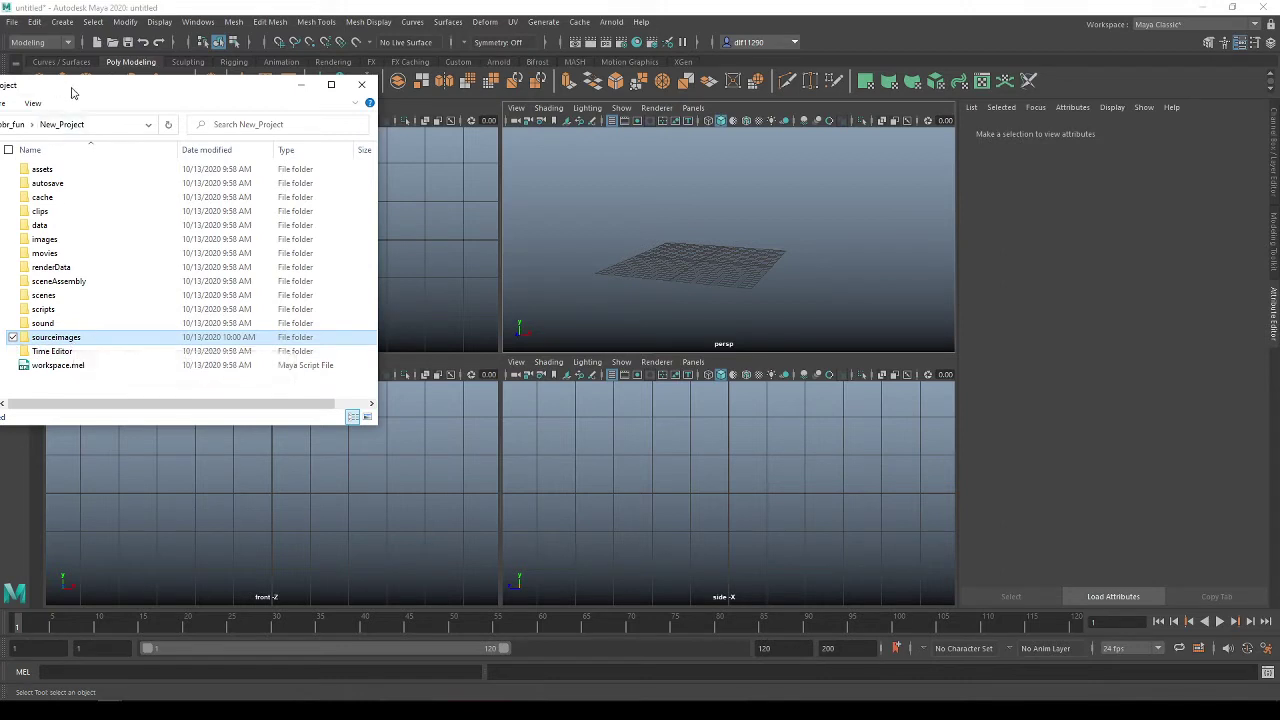
drag(70, 92, 77, 93)
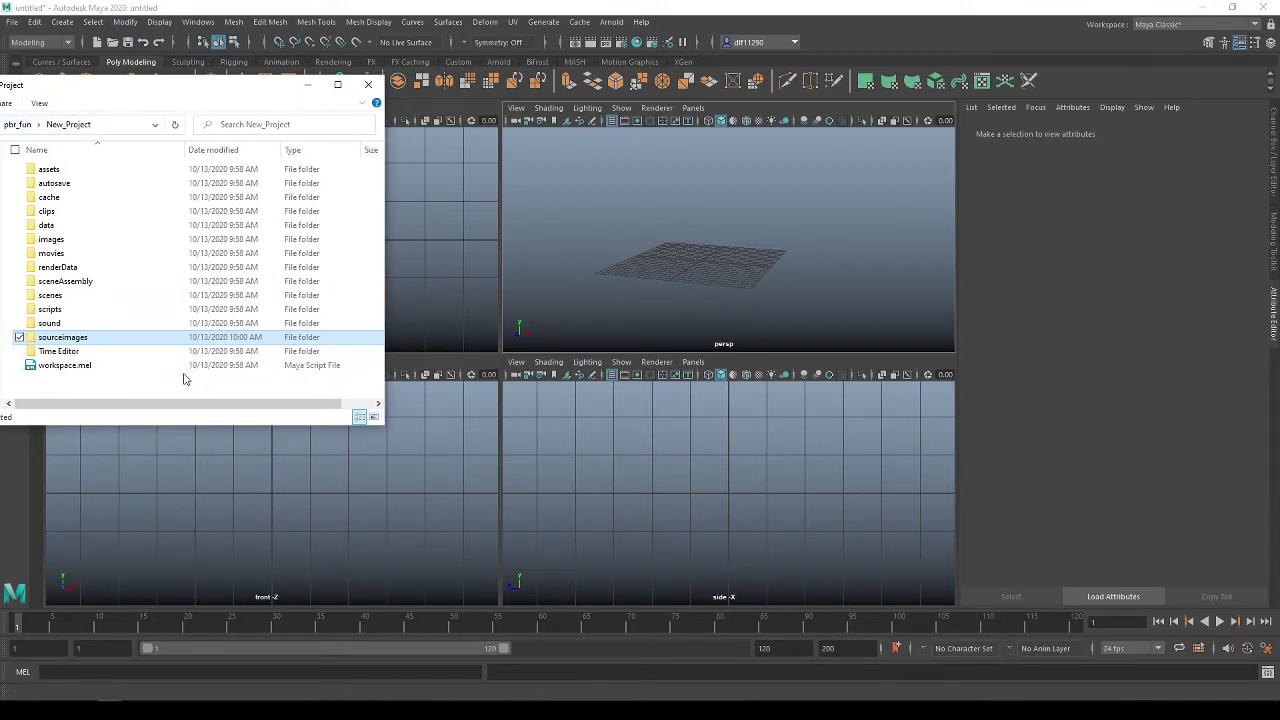
double_click(80, 337)
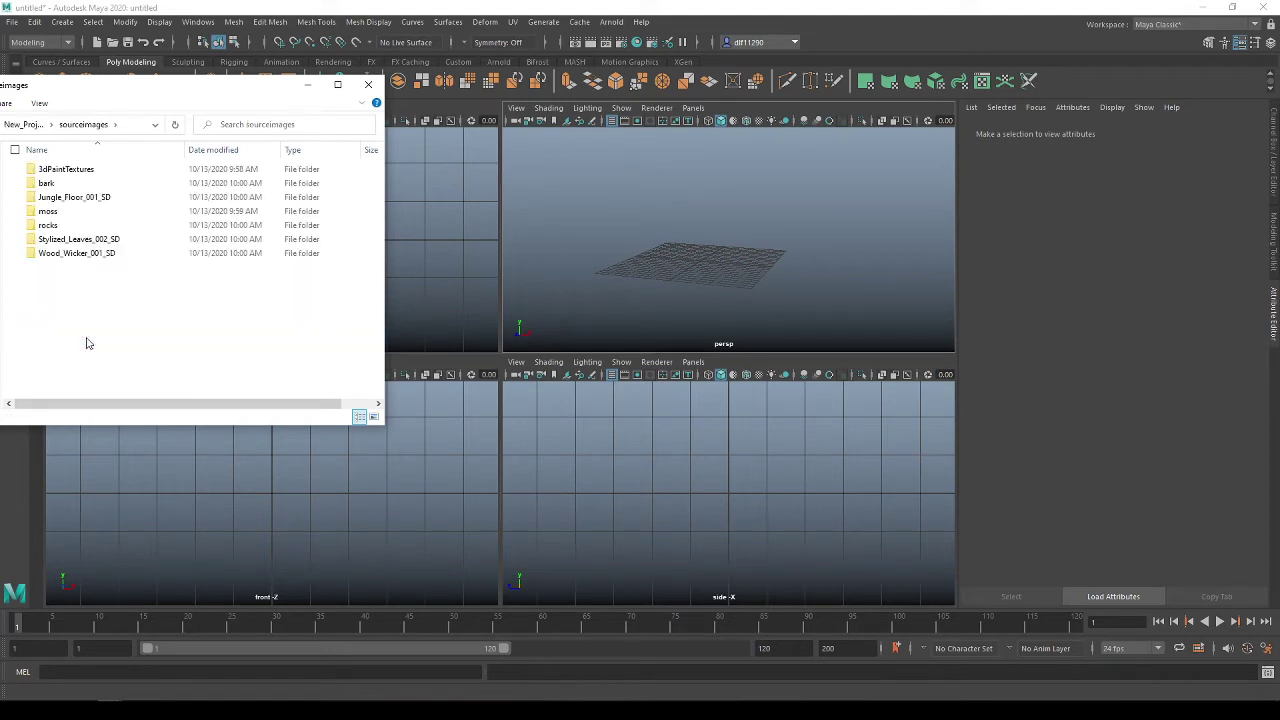
click(76, 256)
double_click(76, 256)
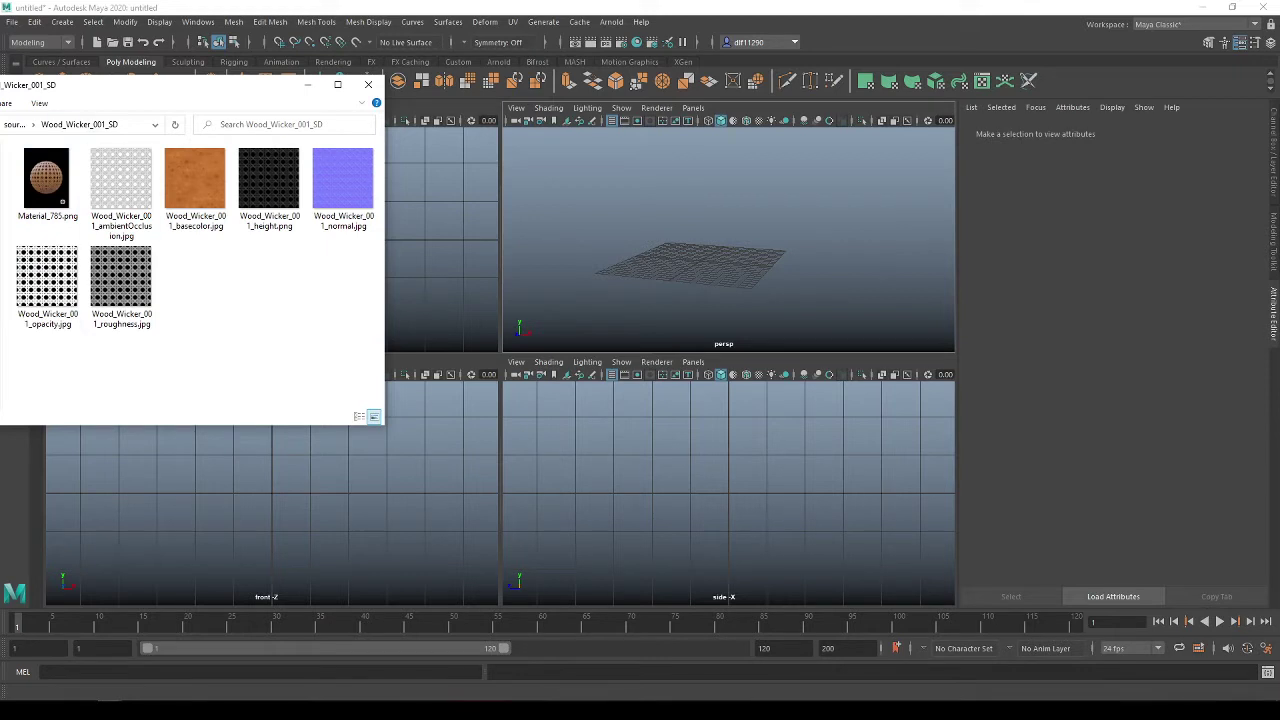
key(alt+Left)
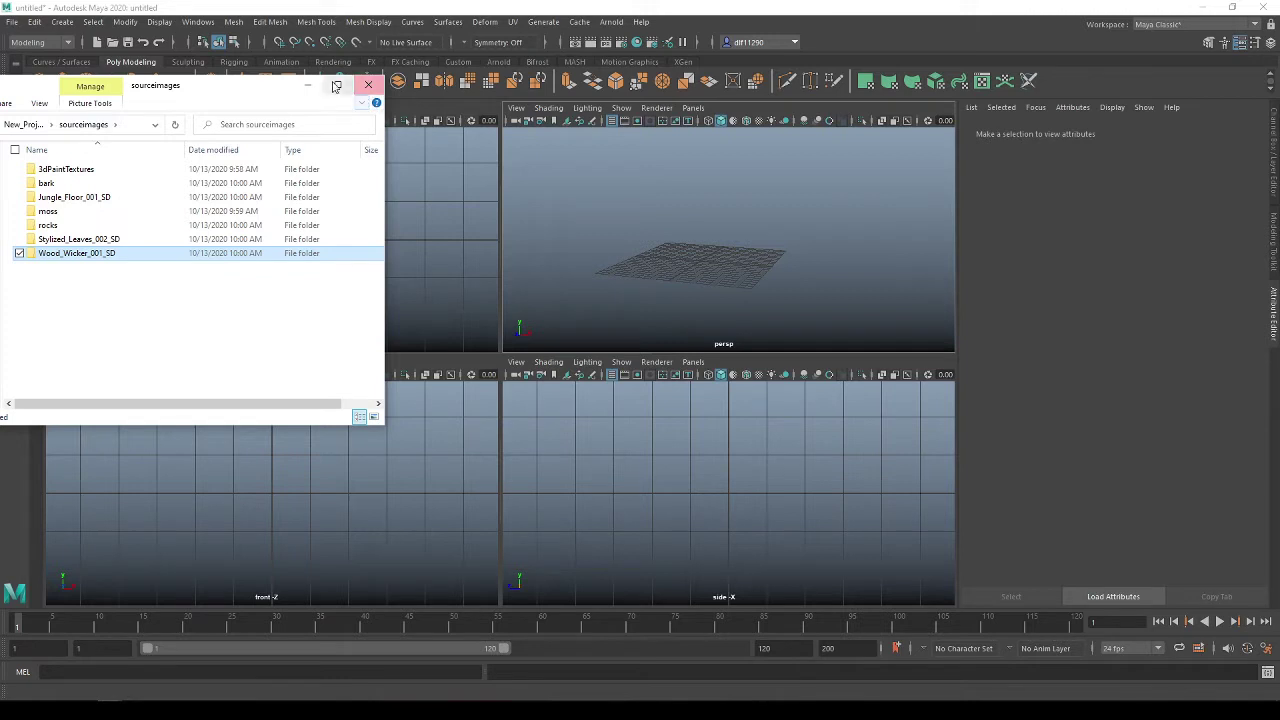
click(368, 84)
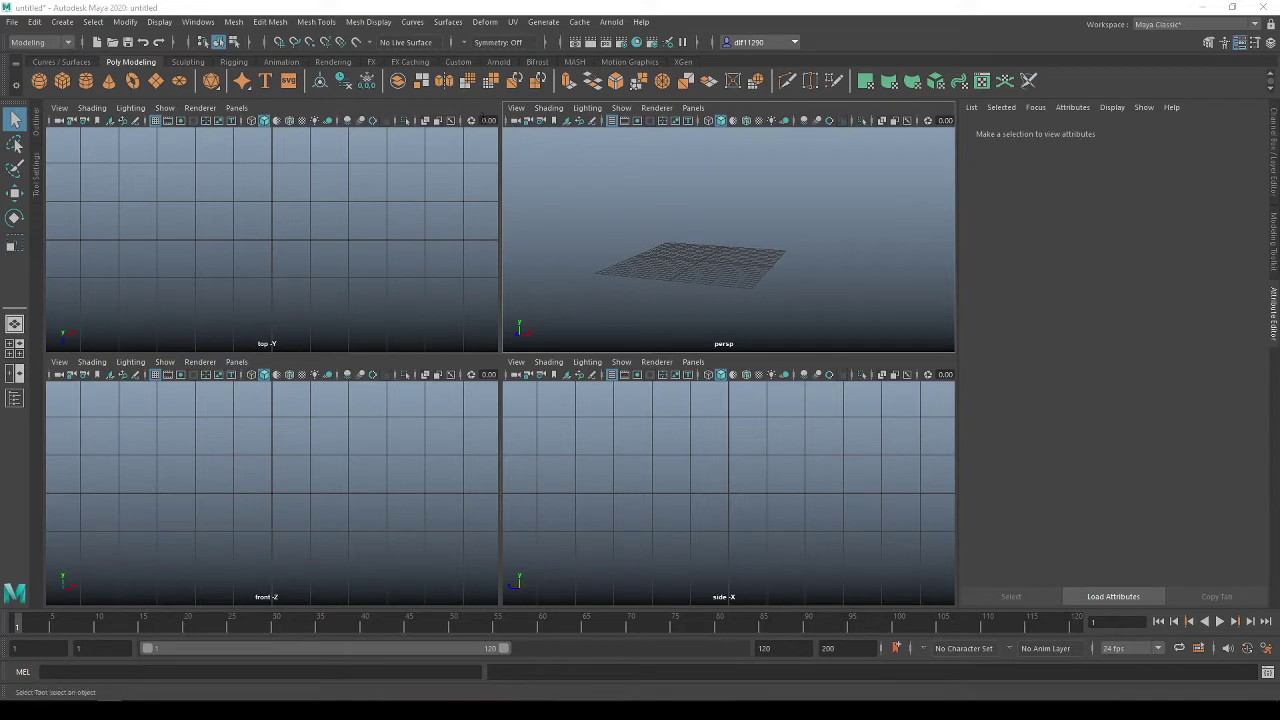
Create a polygon sphere and scale it up uniformly.
click(39, 81)
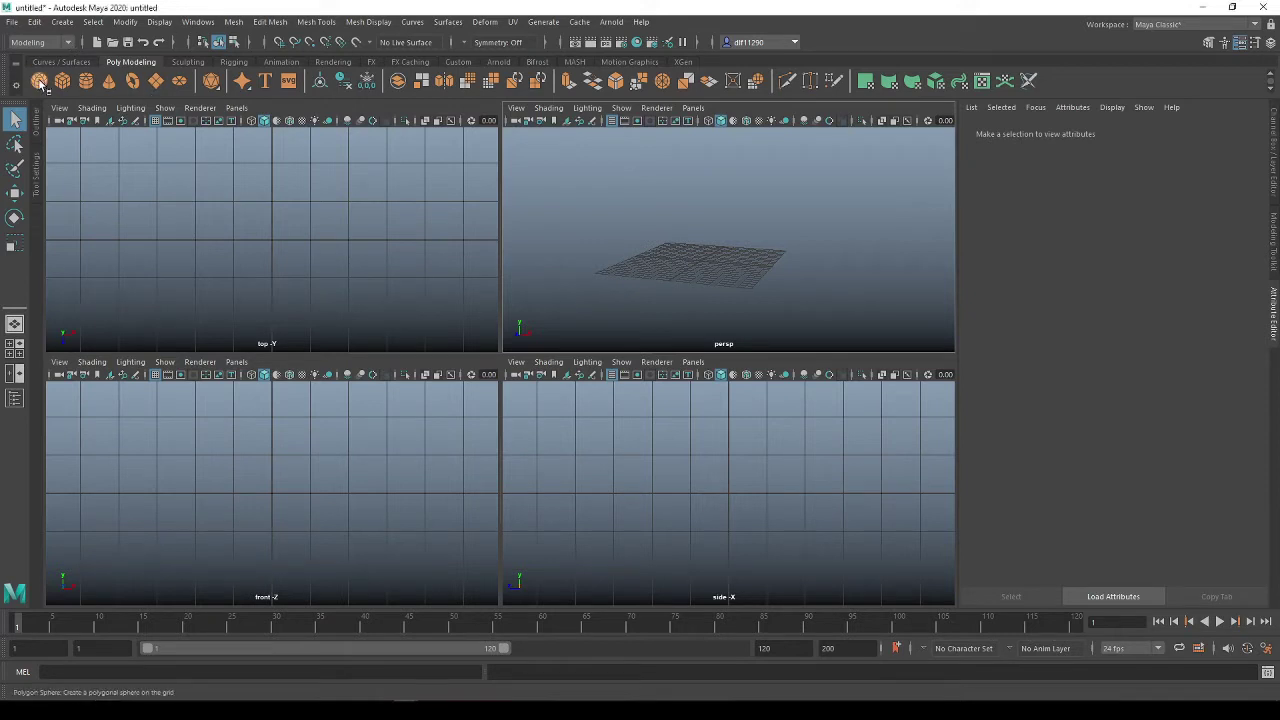
key(r)
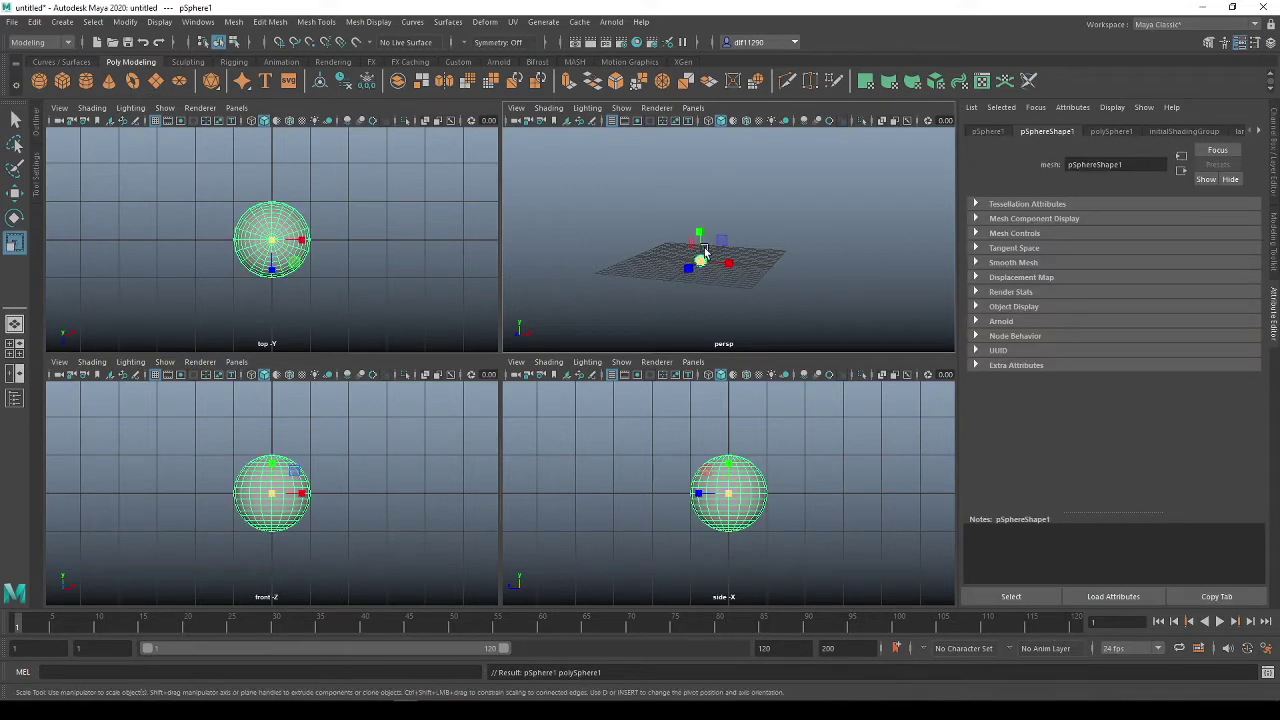
drag(701, 261, 752, 268)
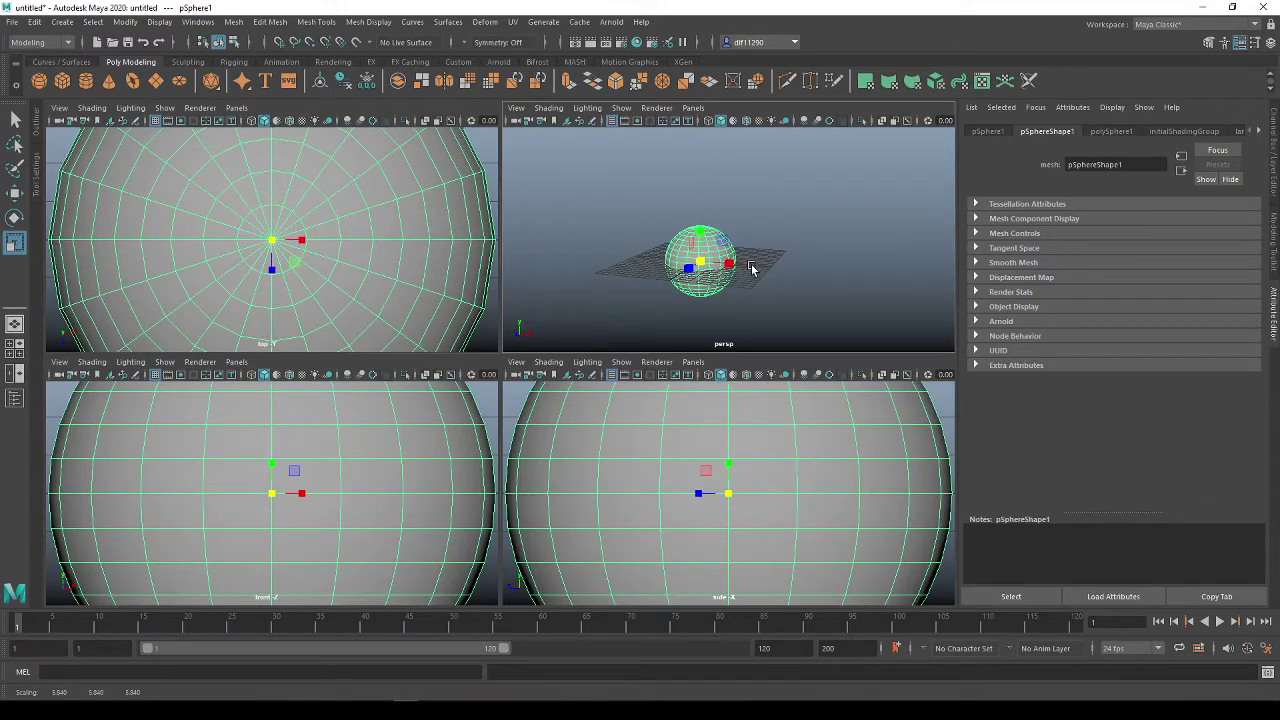
Lift pSphere1 along Y so it sits above the subdivided plane.
key(w)
drag(699, 222, 712, 308)
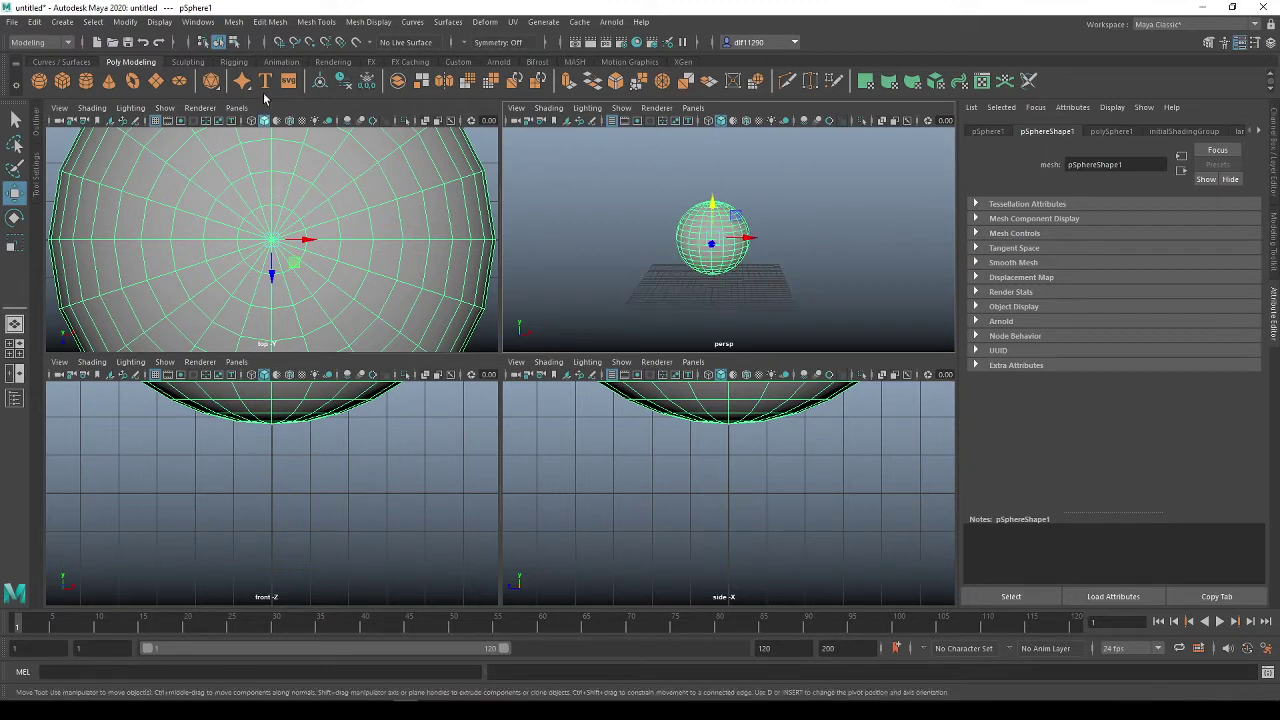
scroll(778, 242, up, 4)
scroll(778, 242, up, 2)
scroll(657, 191, down, 4)
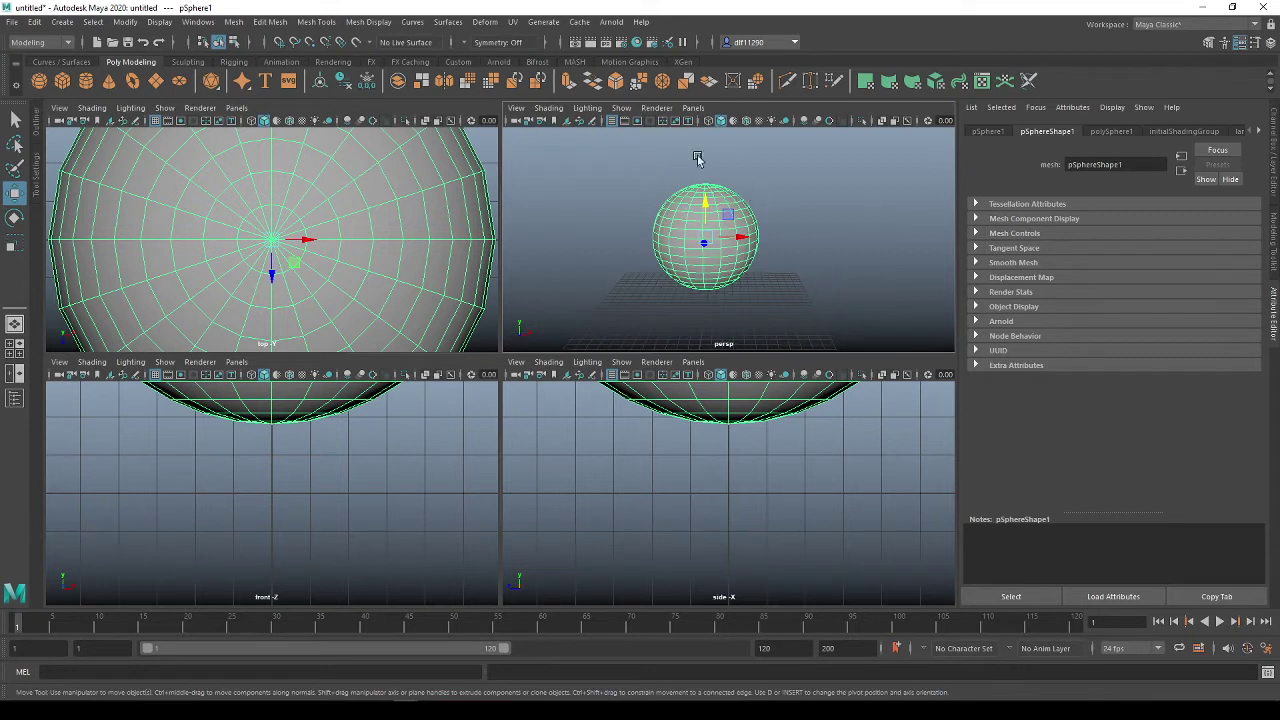
Assign a new Arnold aiStandardSurface material (aiStandardSurface1) to pSphere1.
right_click(685, 229)
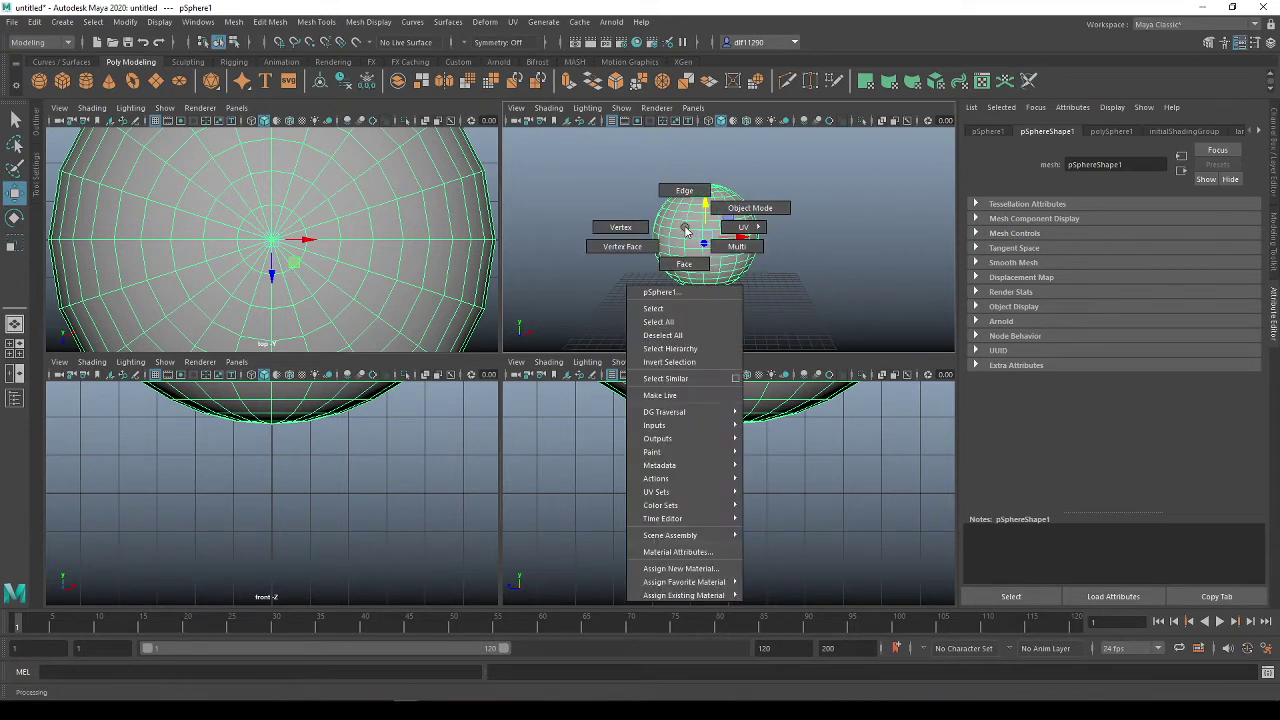
click(675, 570)
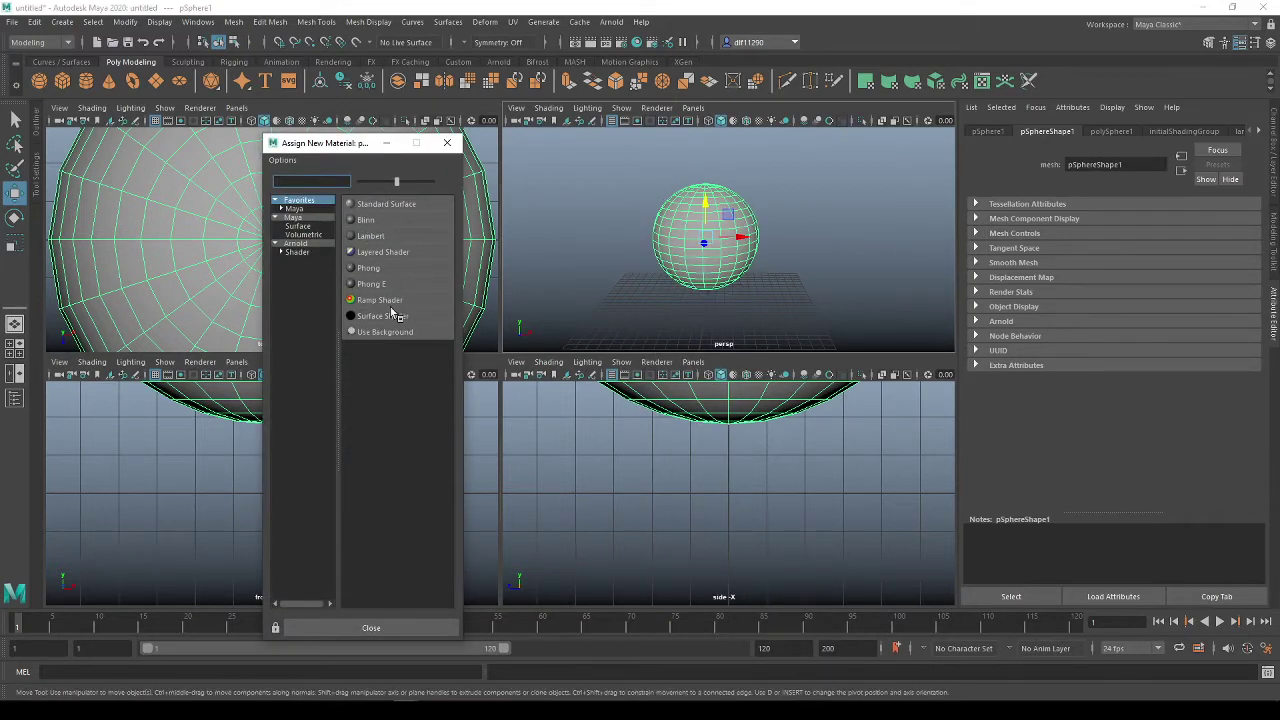
click(296, 244)
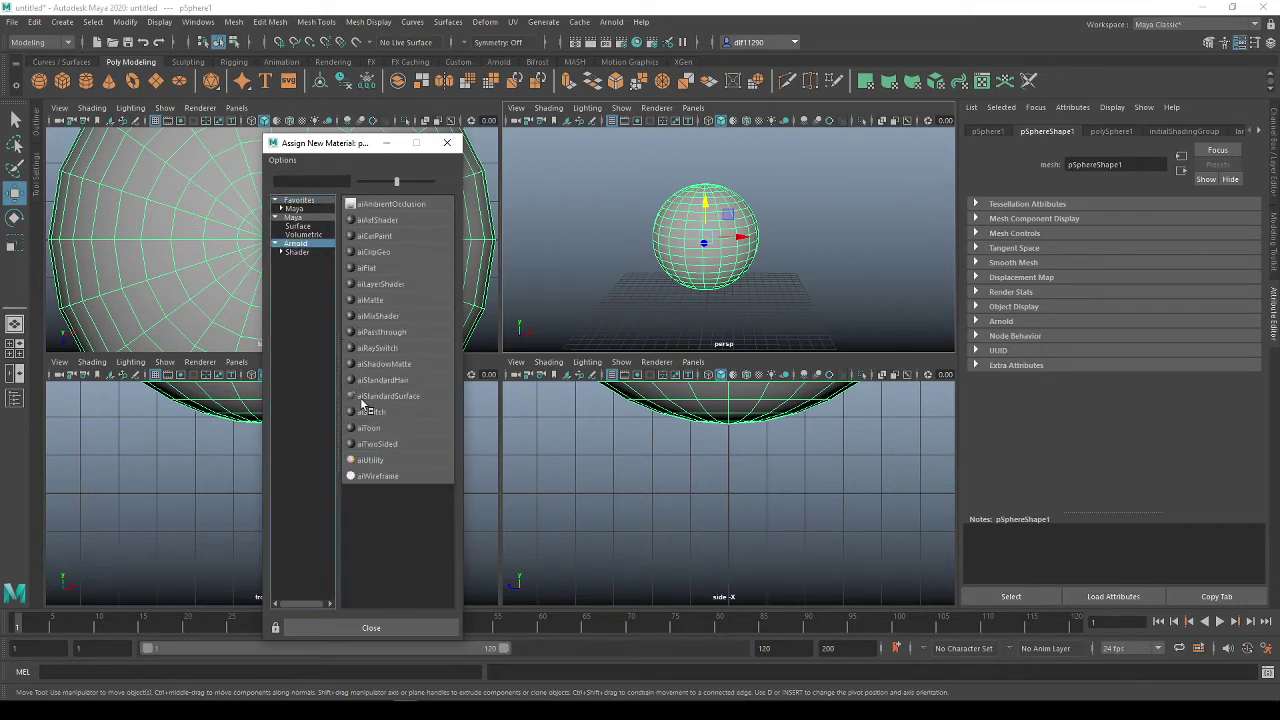
click(416, 398)
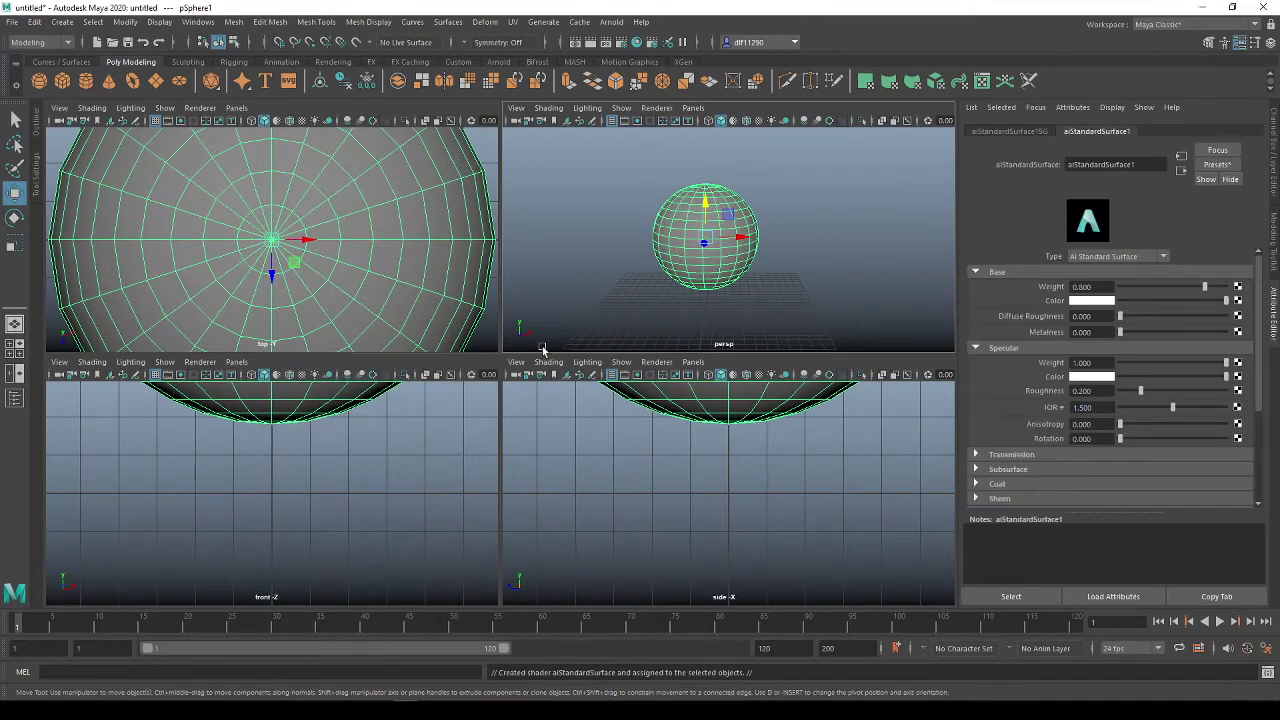
alt+drag(815, 232, 814, 277)
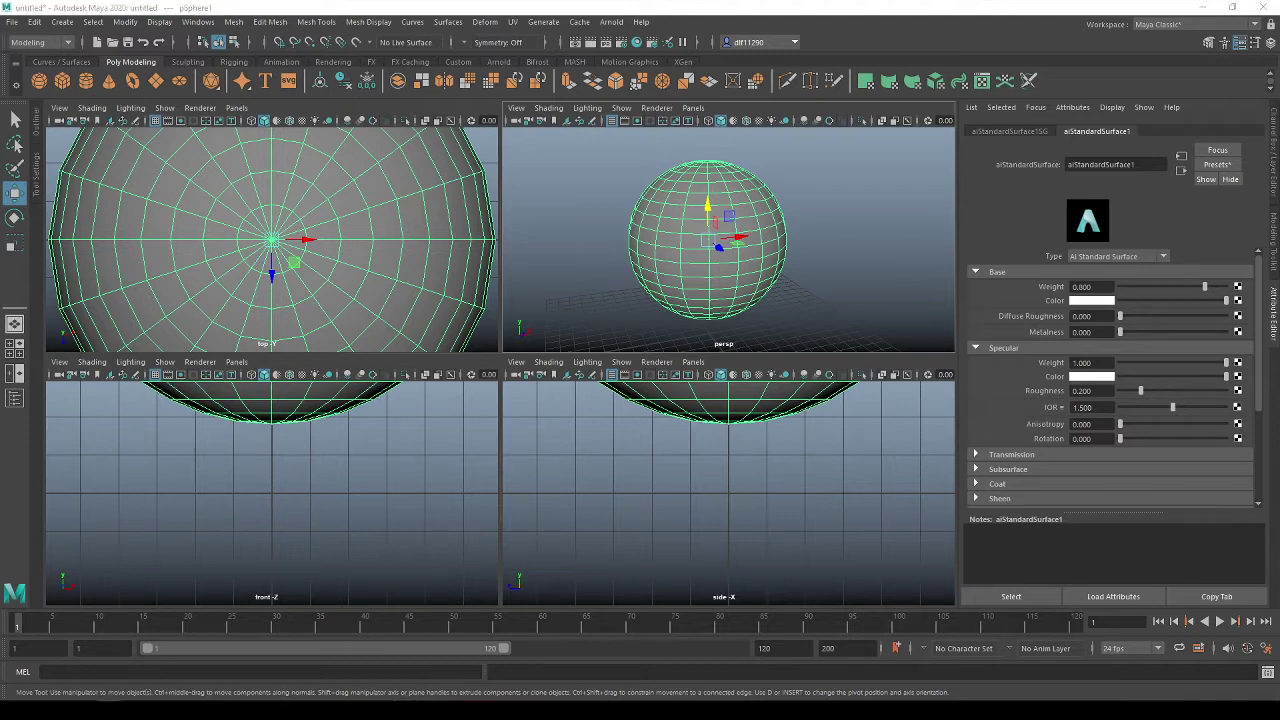
View the Material_785.png wicker sphere reference in IrfanView, then close the preview.
drag(0, 98, 188, 98)
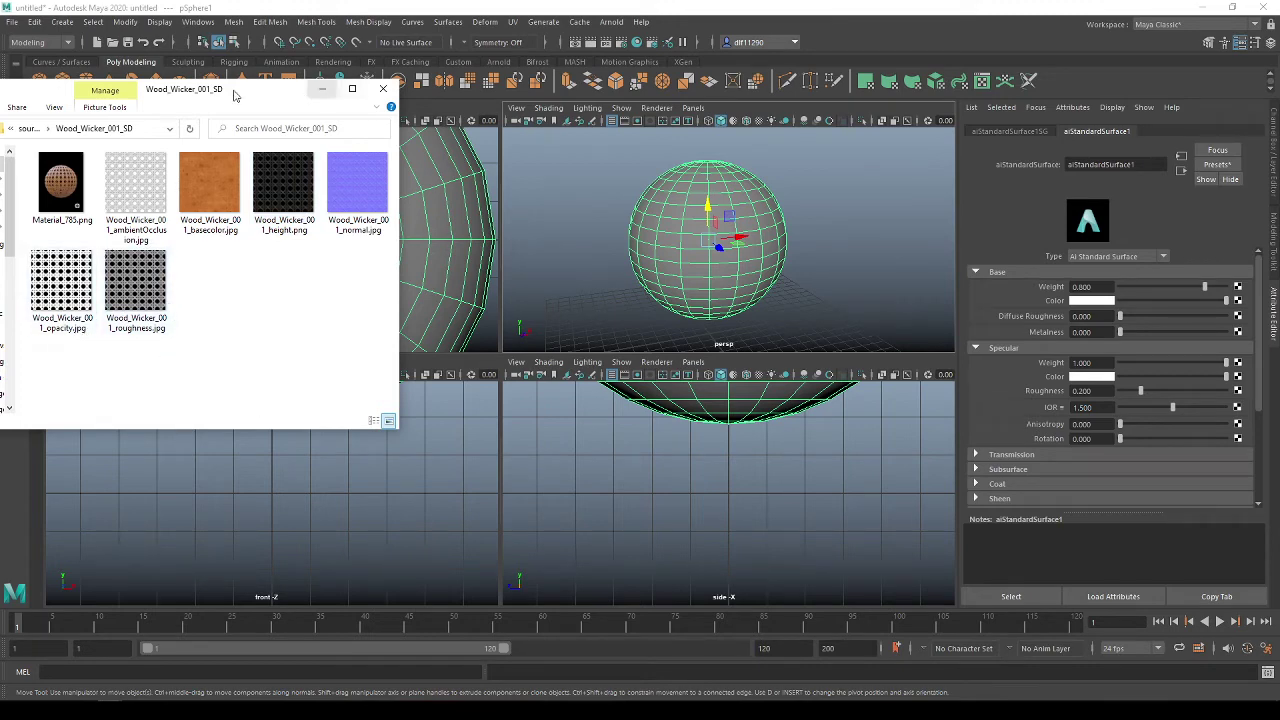
double_click(71, 185)
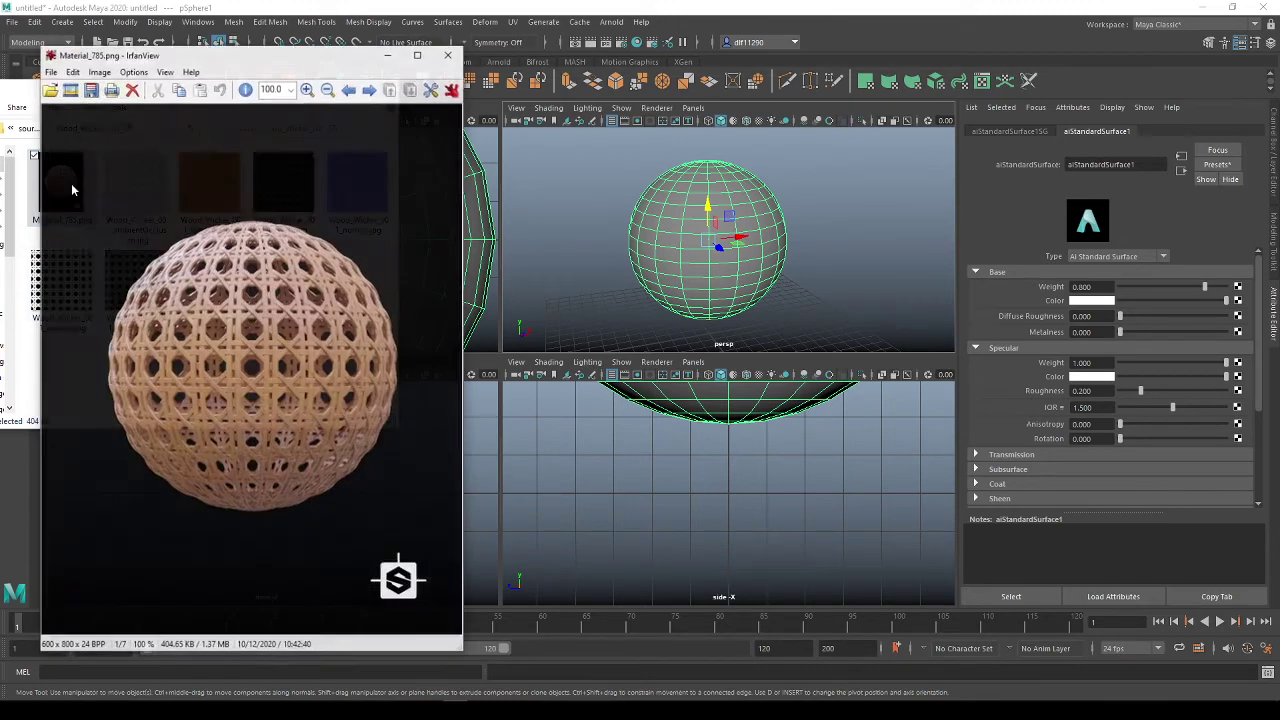
click(447, 55)
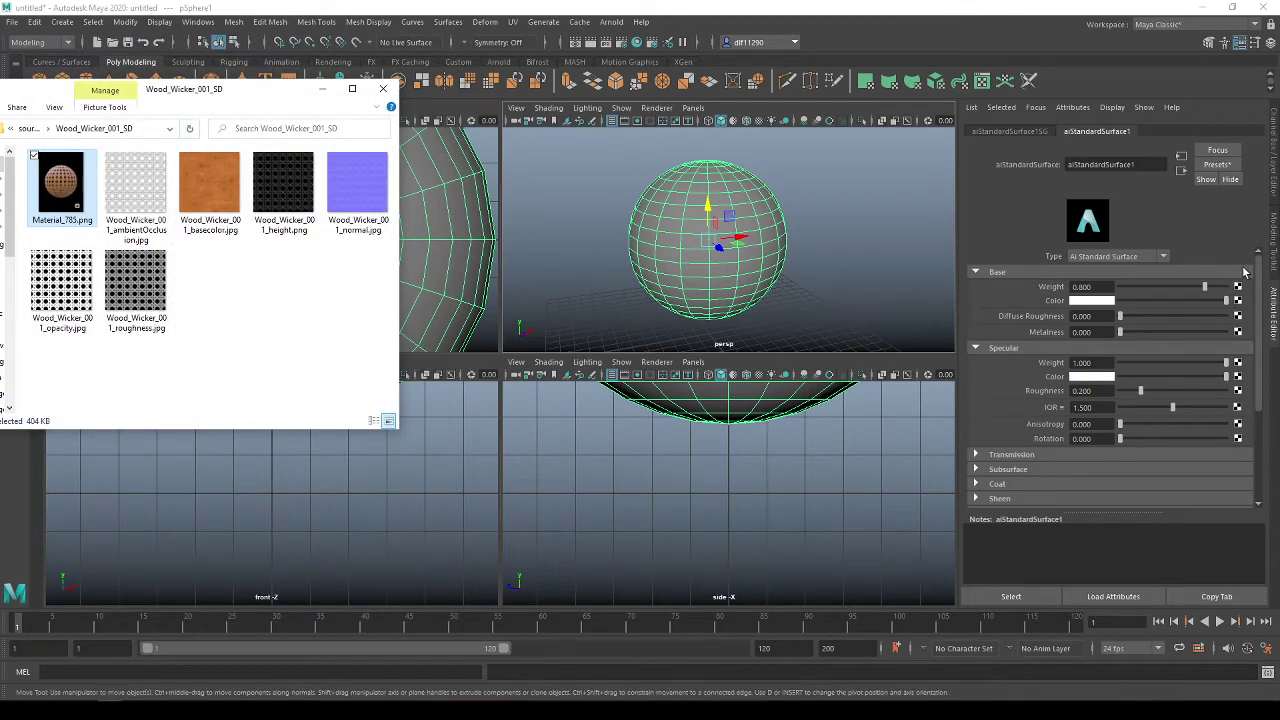
drag(282, 100, 0, 112)
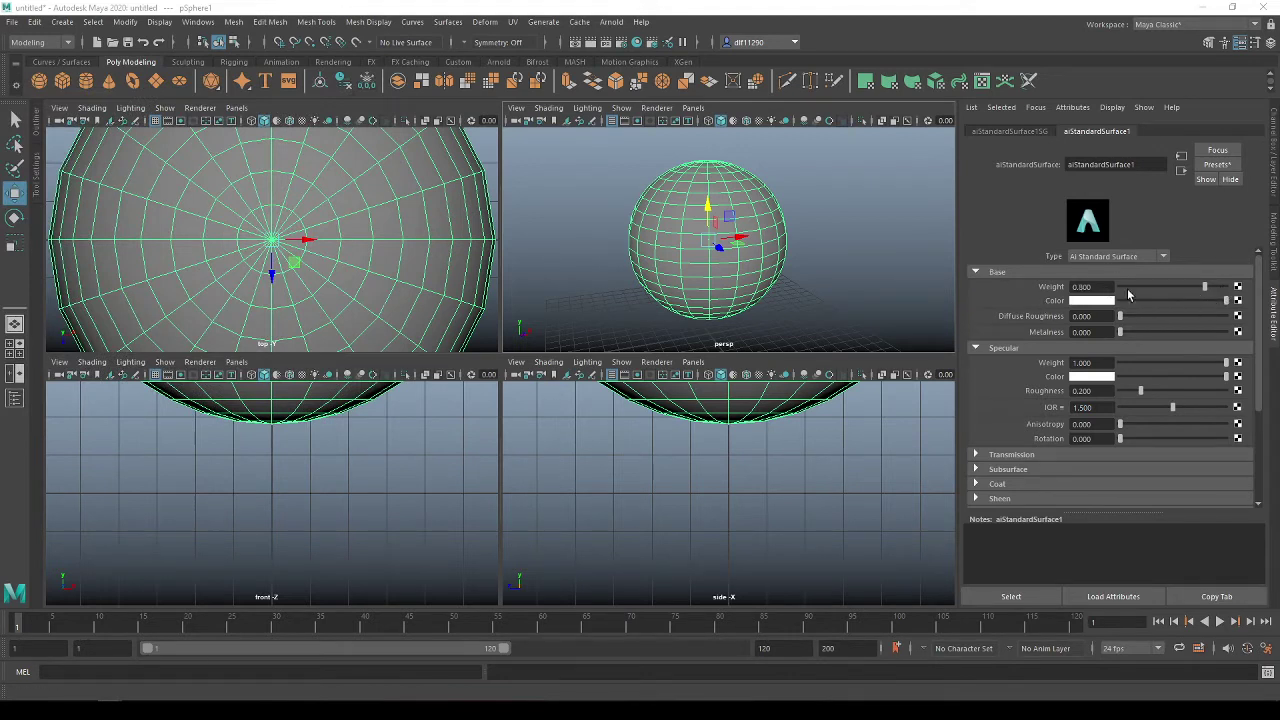
Connect a file1 texture loading Wood_Wicker_001_basecolor.jpg to the material's Base Color.
click(1237, 301)
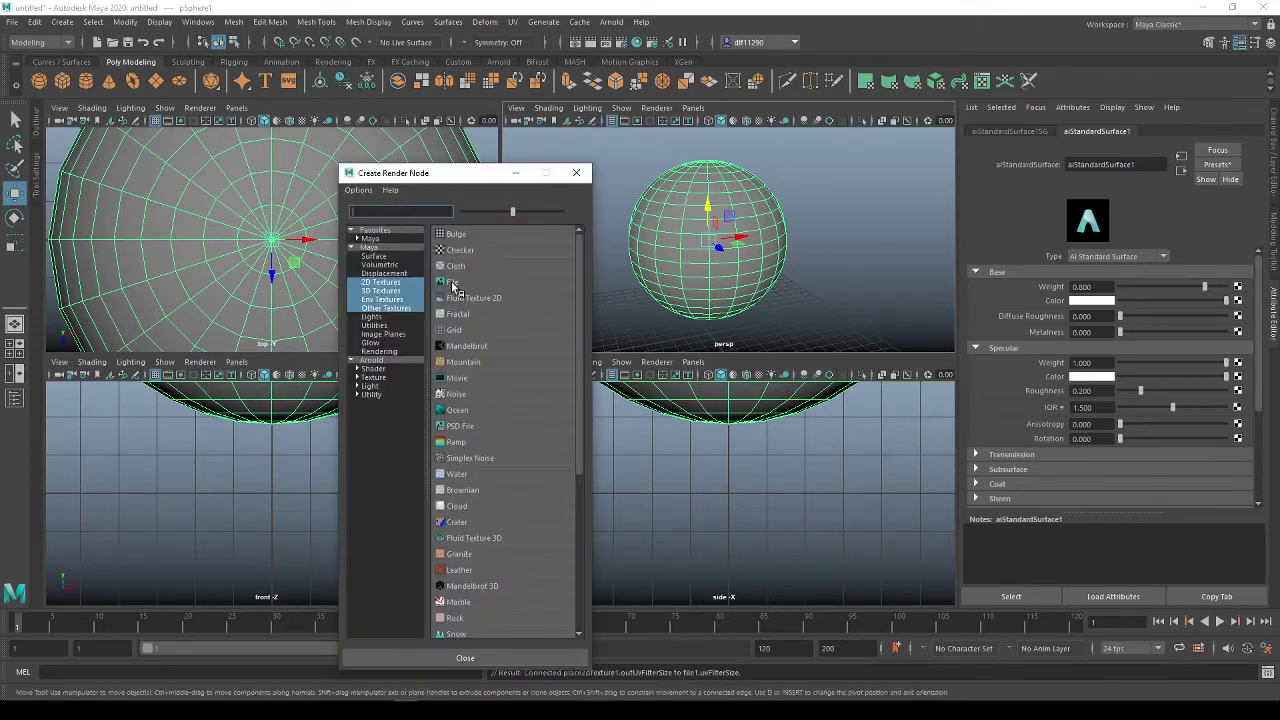
click(451, 284)
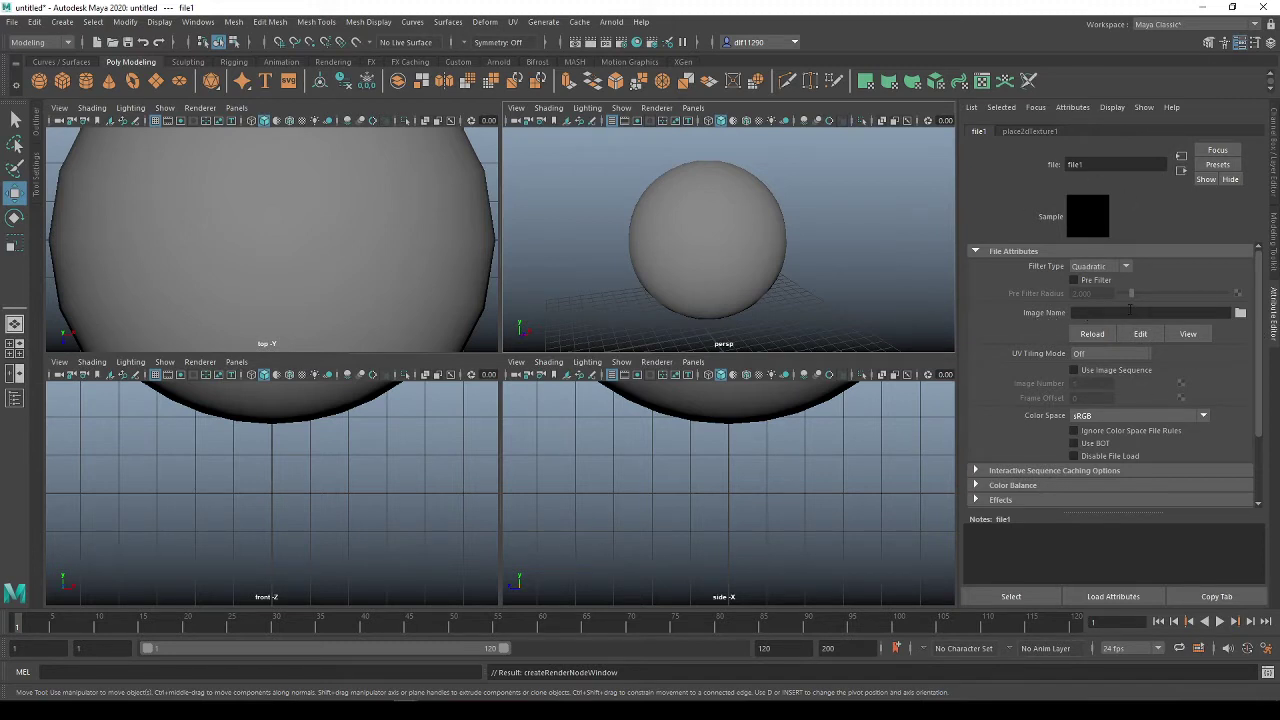
click(1241, 314)
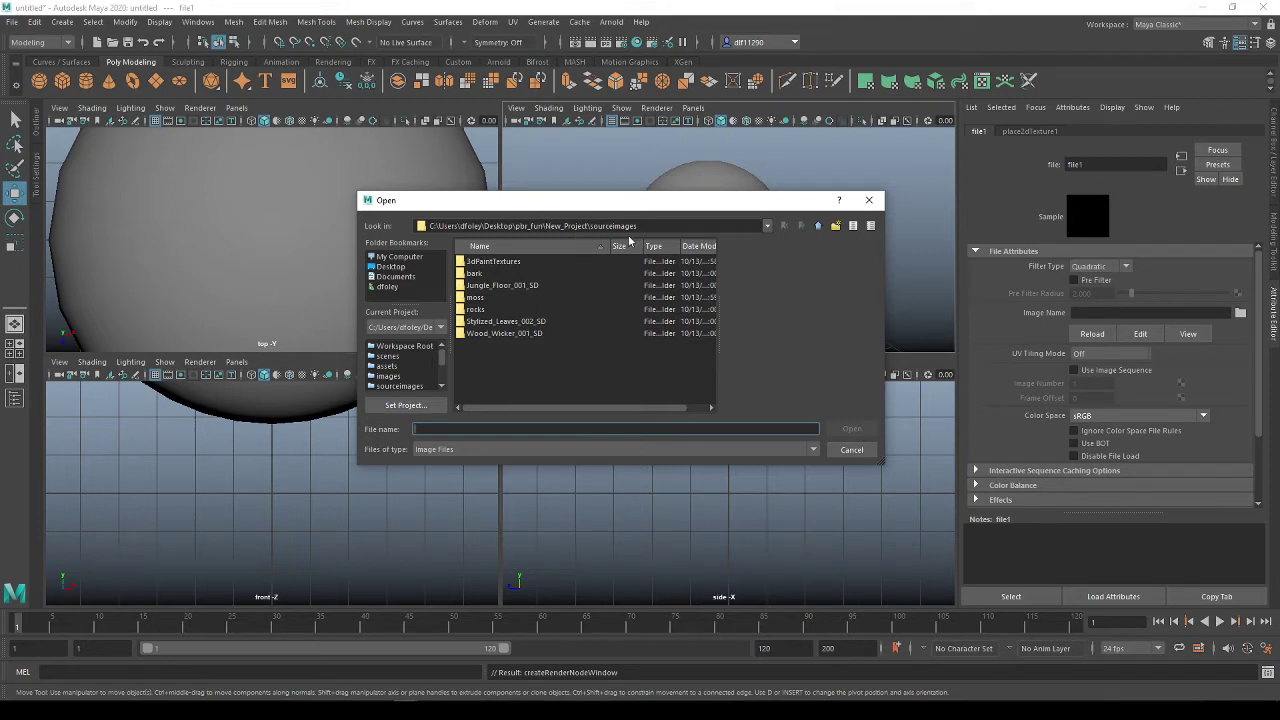
double_click(503, 336)
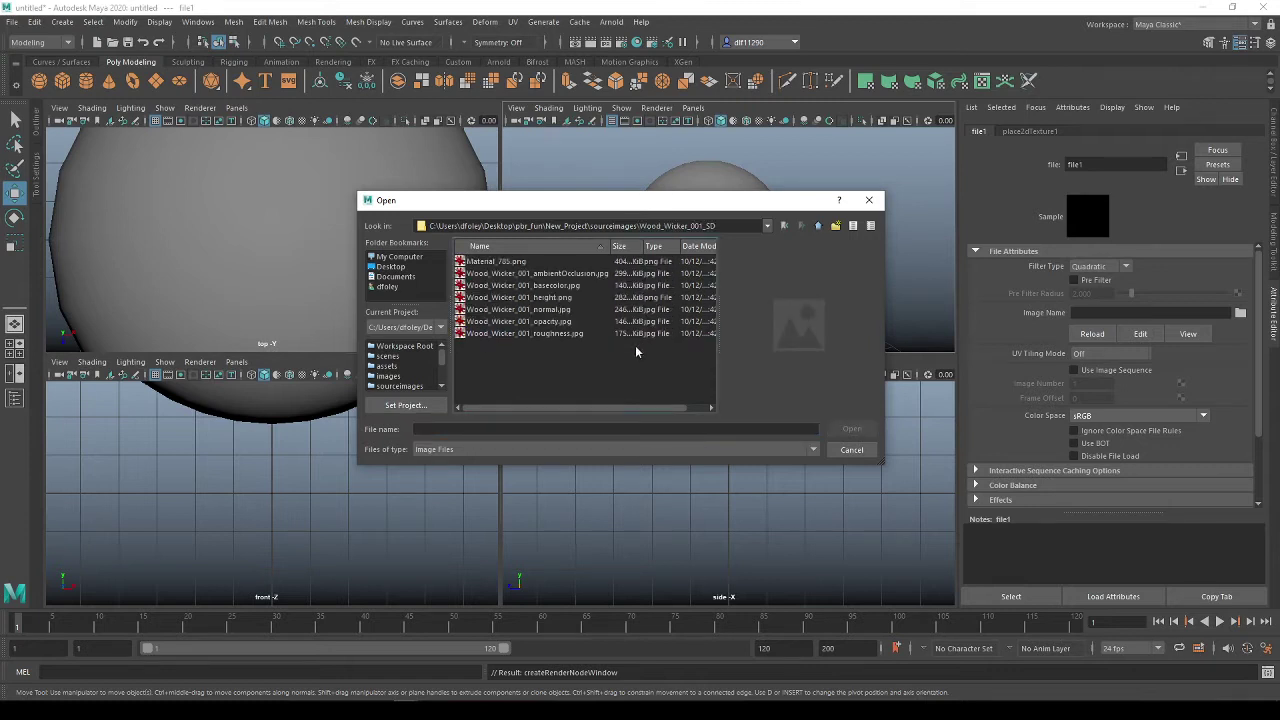
click(565, 287)
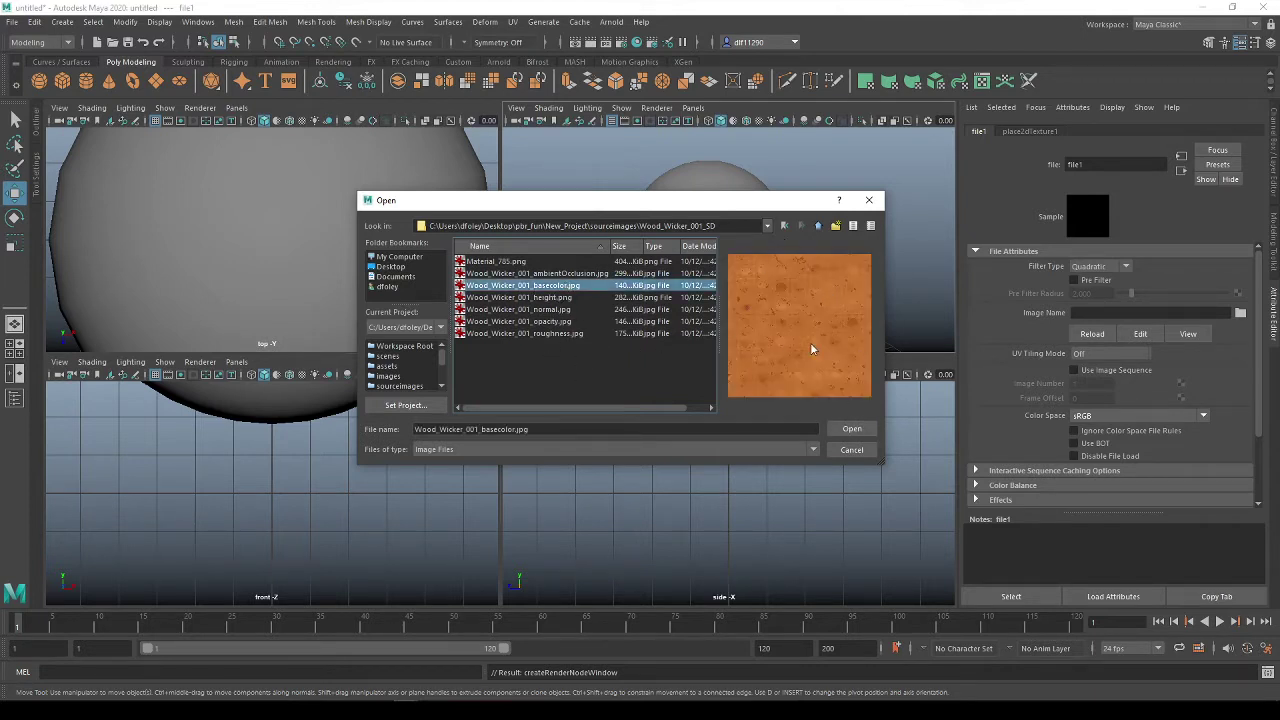
click(836, 427)
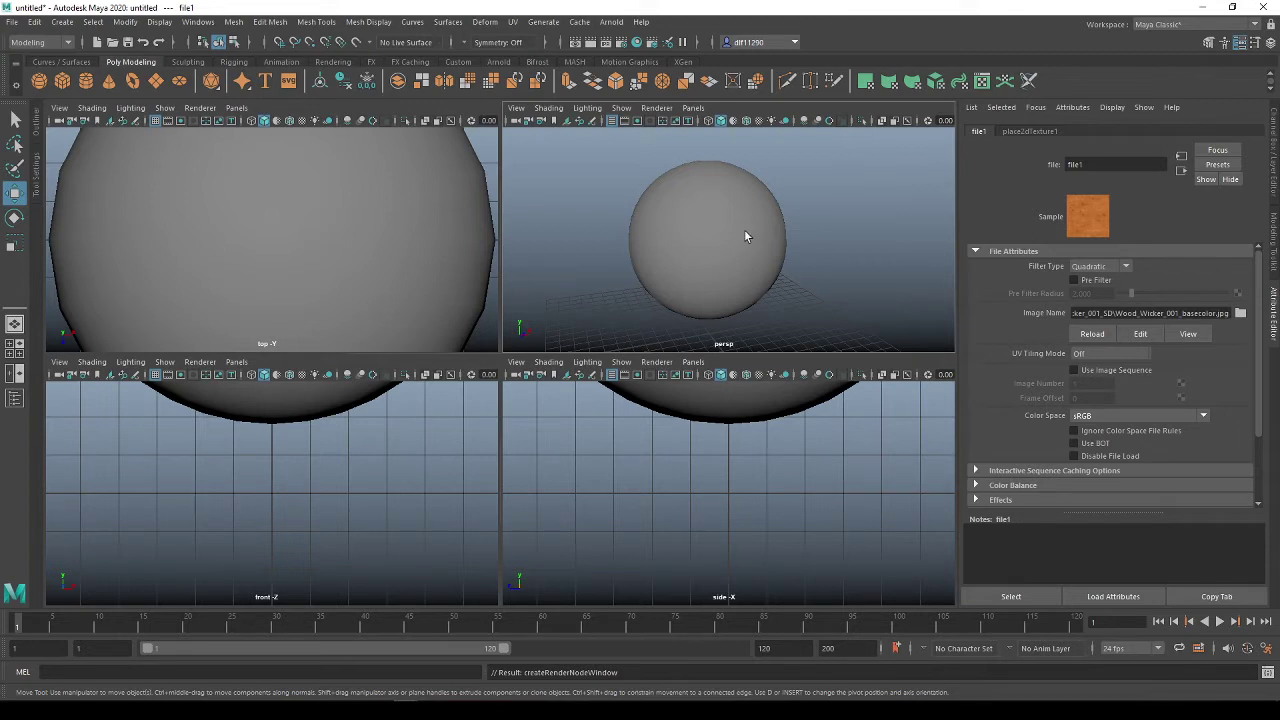
Turn on textured viewport shading and inspect the basecolor-textured sphere.
key(6)
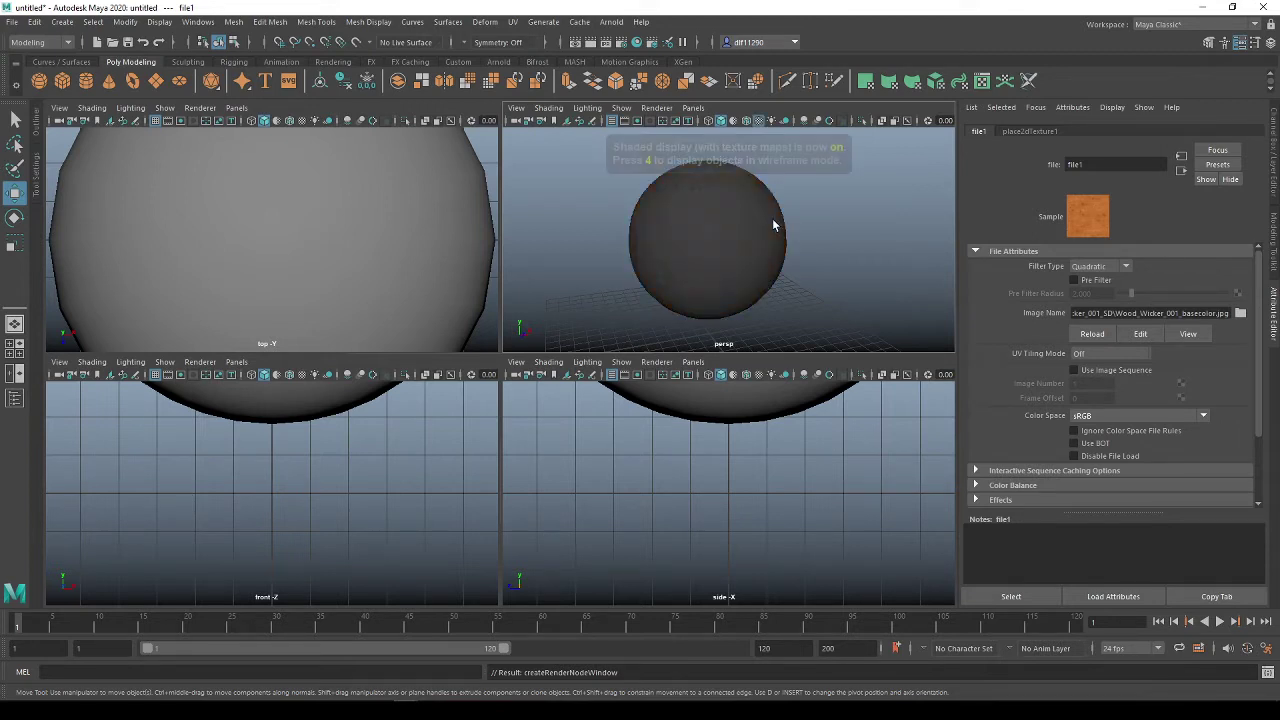
mouse_move(840, 254)
alt+mouse_down()
mouse_move(756, 241)
mouse_move(846, 223)
mouse_move(757, 251)
alt+mouse_up()
scroll(745, 258, up, 5)
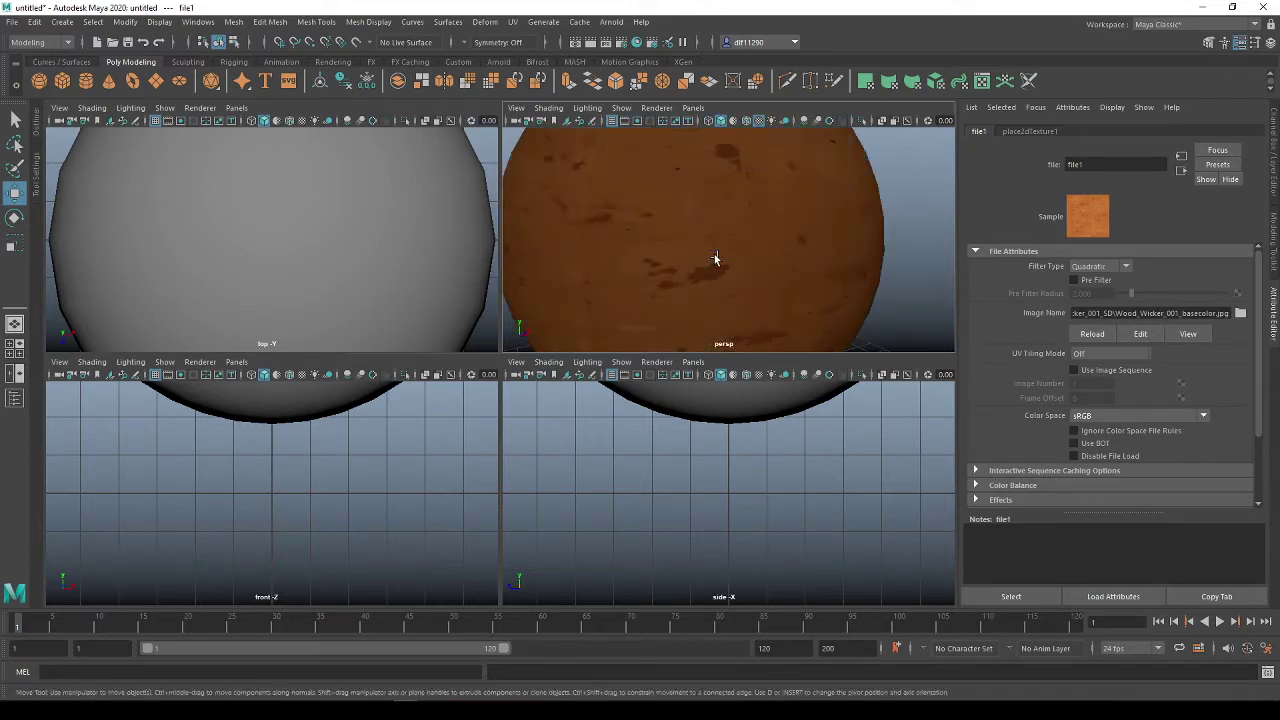
scroll(714, 258, down, 4)
mouse_move(709, 286)
alt+mouse_down()
mouse_move(808, 289)
mouse_move(703, 277)
mouse_move(686, 289)
alt+mouse_up()
scroll(665, 265, up, 3)
Maximize the perspective panel and compare the sphere with the wicker reference render.
key(space)
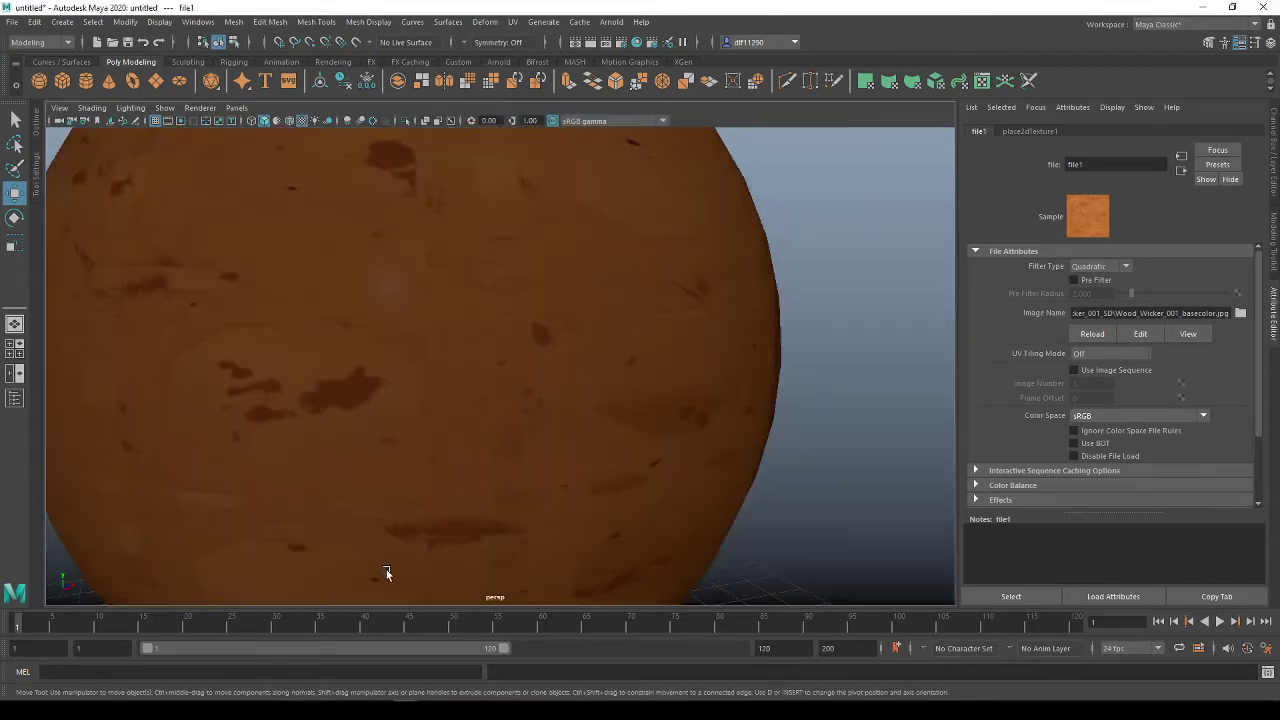
alt+drag(324, 485, 445, 487)
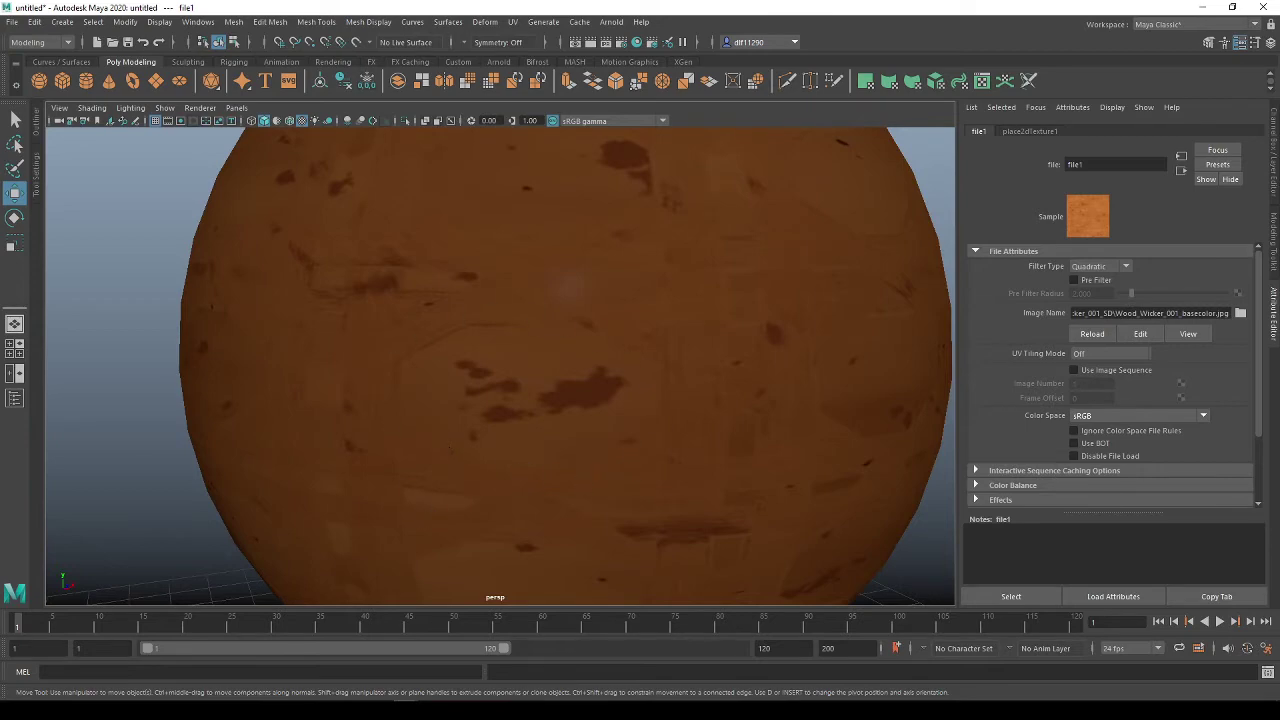
key(alt+Tab)
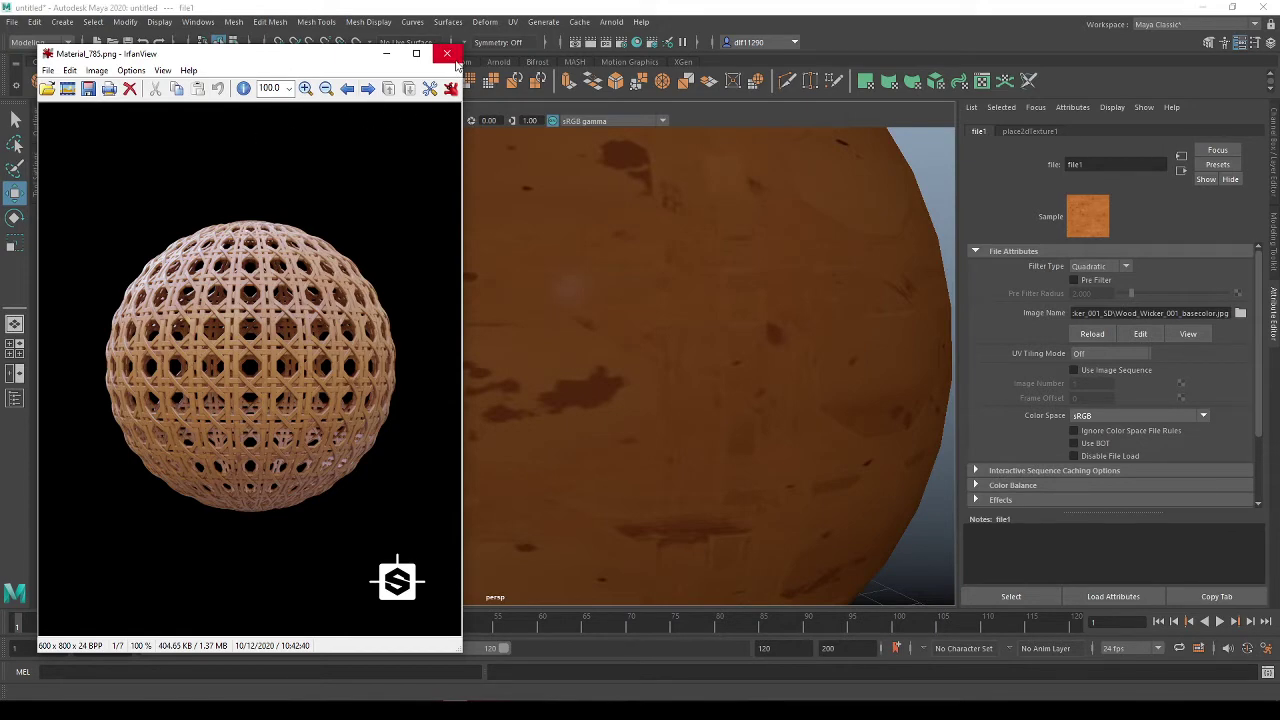
click(447, 53)
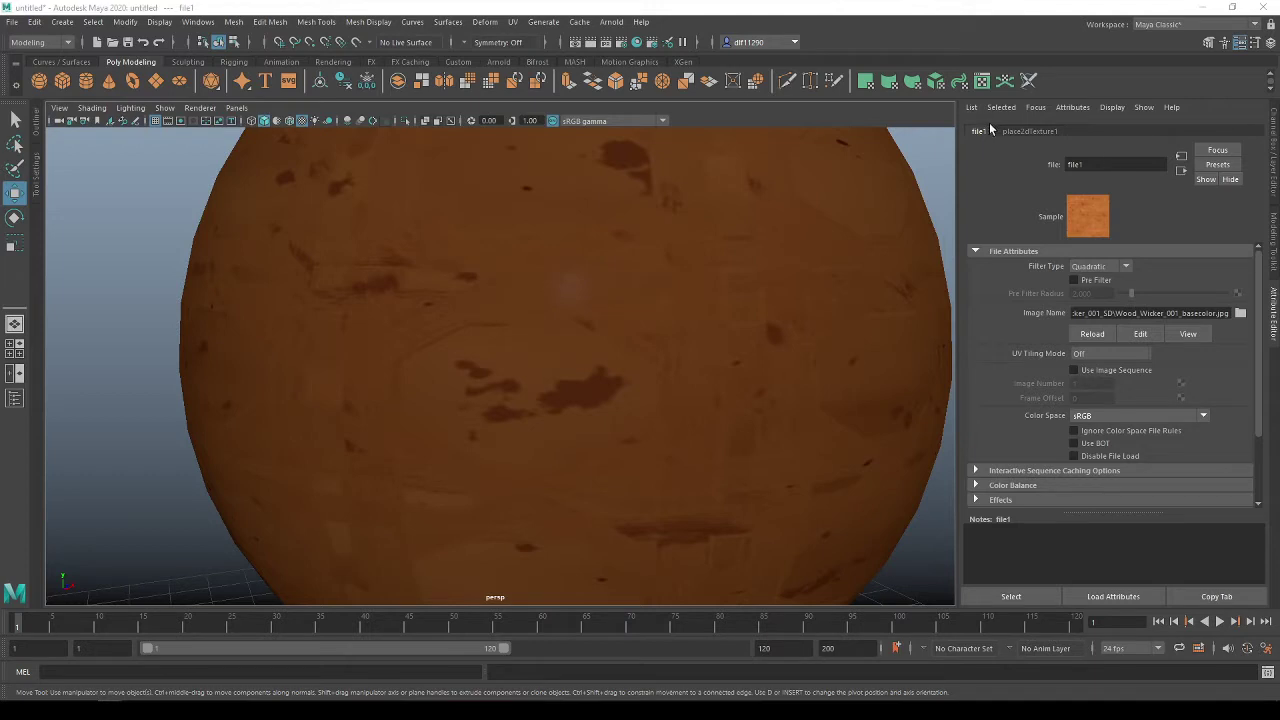
Bring up place2dTexture1's attributes and inspect the textured sphere.
click(1033, 131)
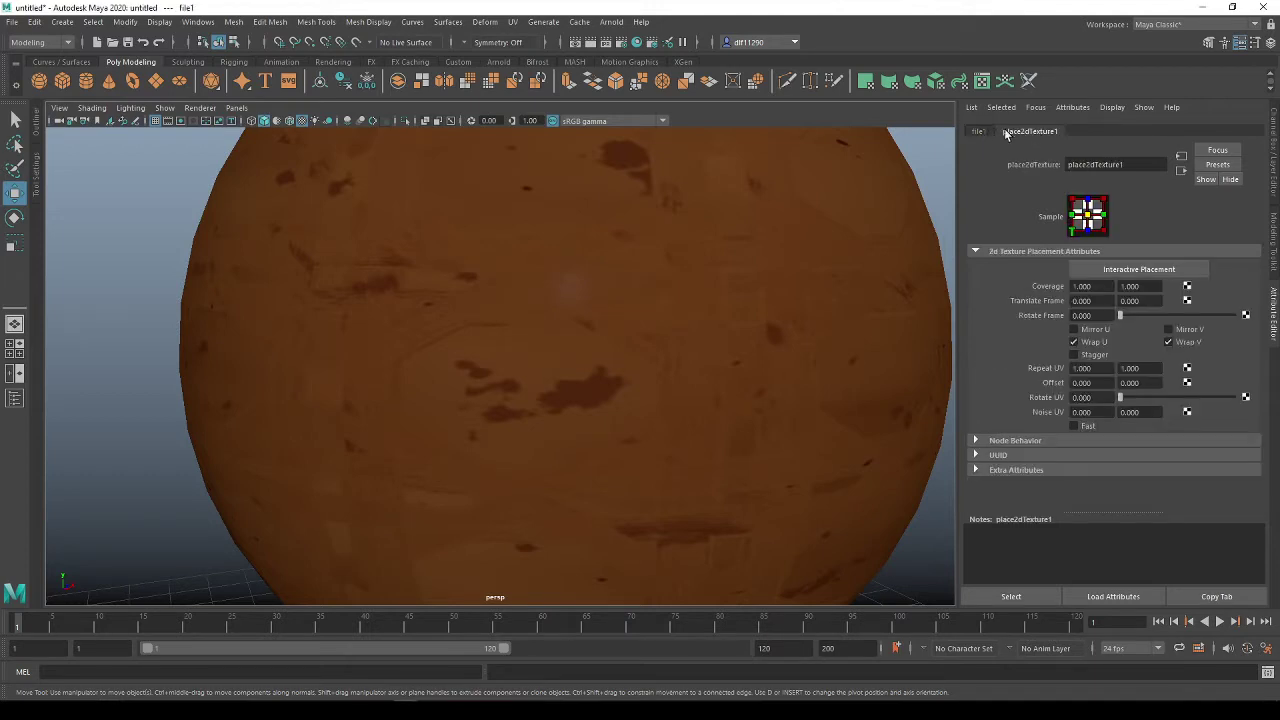
scroll(530, 322, down, 5)
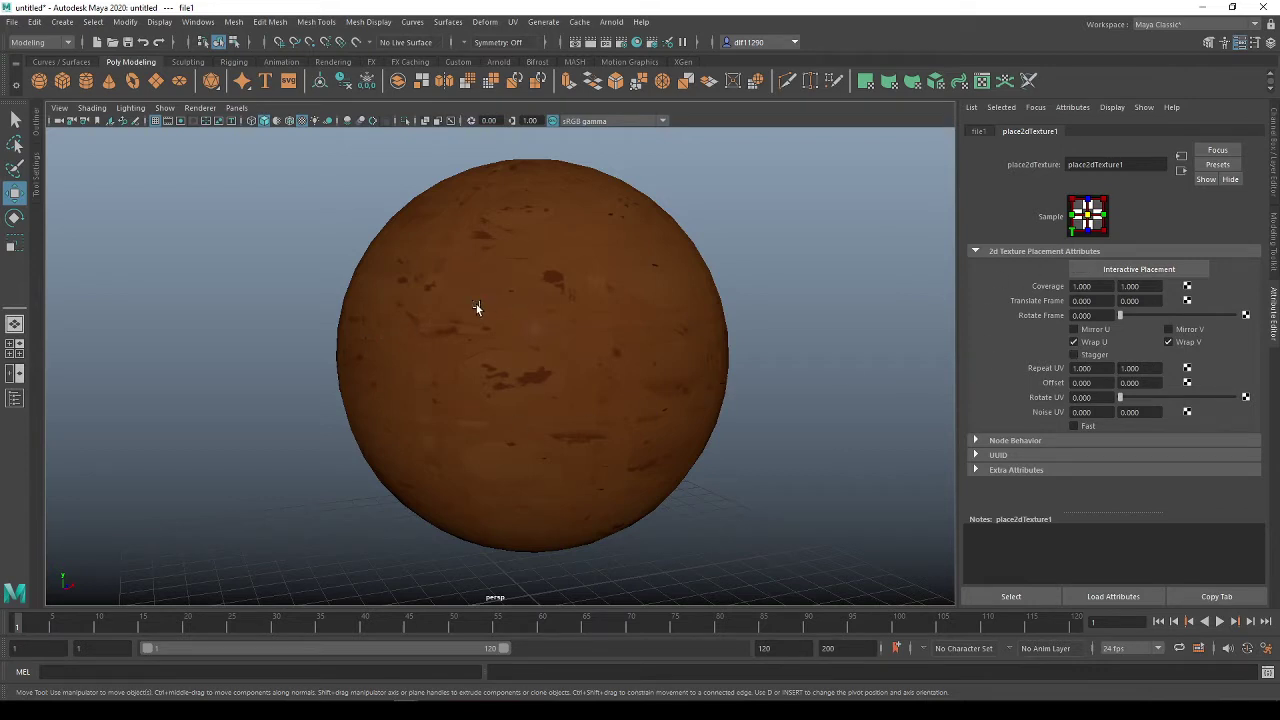
alt+drag(476, 307, 829, 497)
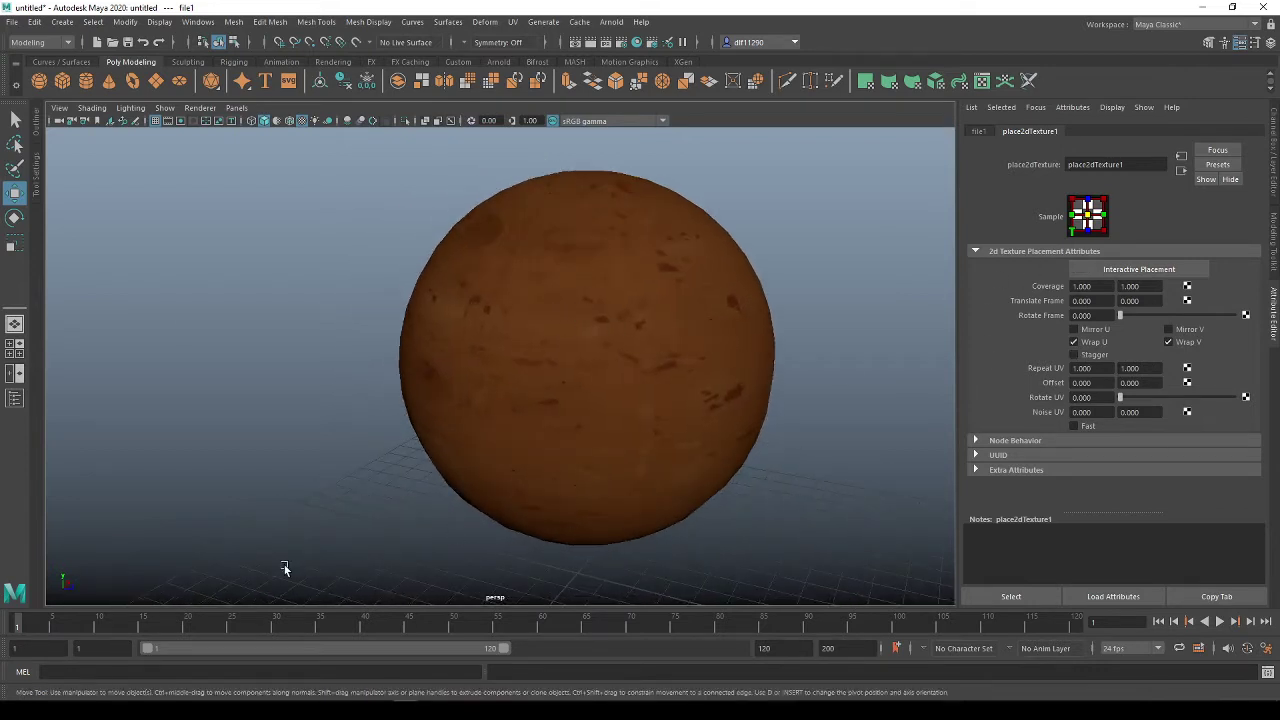
scroll(520, 390, down, 4)
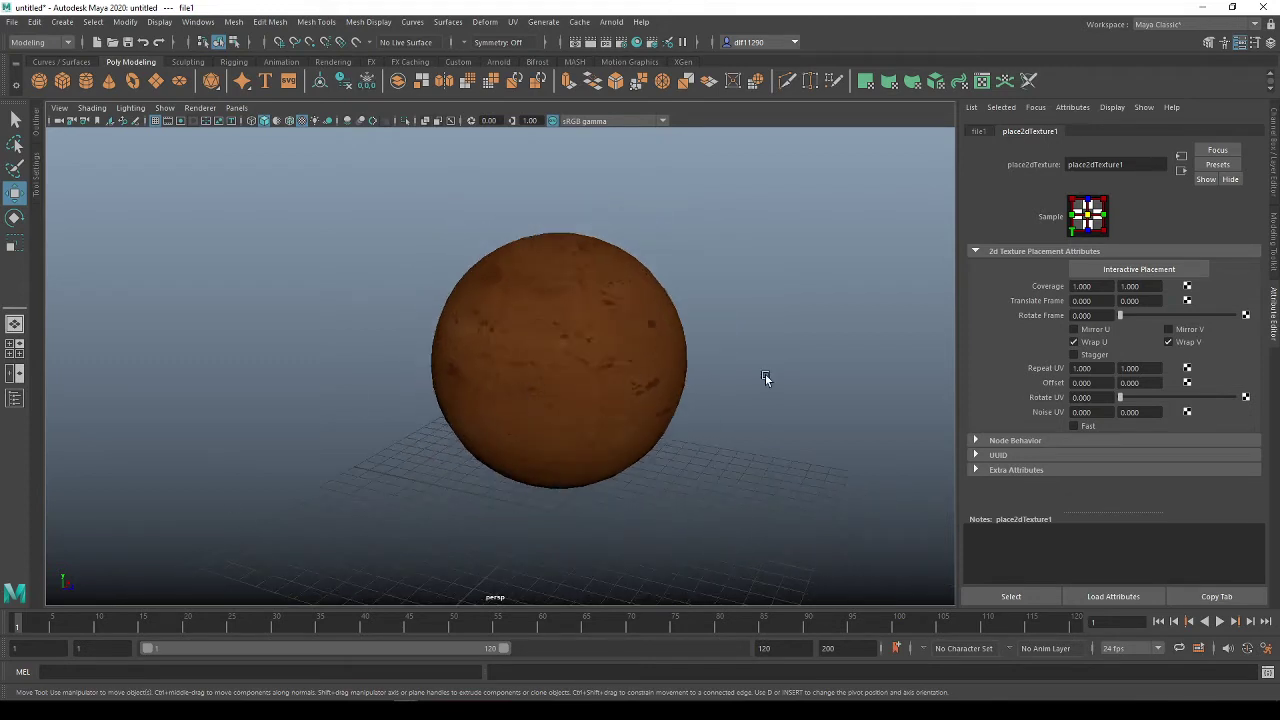
alt+drag(764, 375, 603, 390)
scroll(603, 390, up, 2)
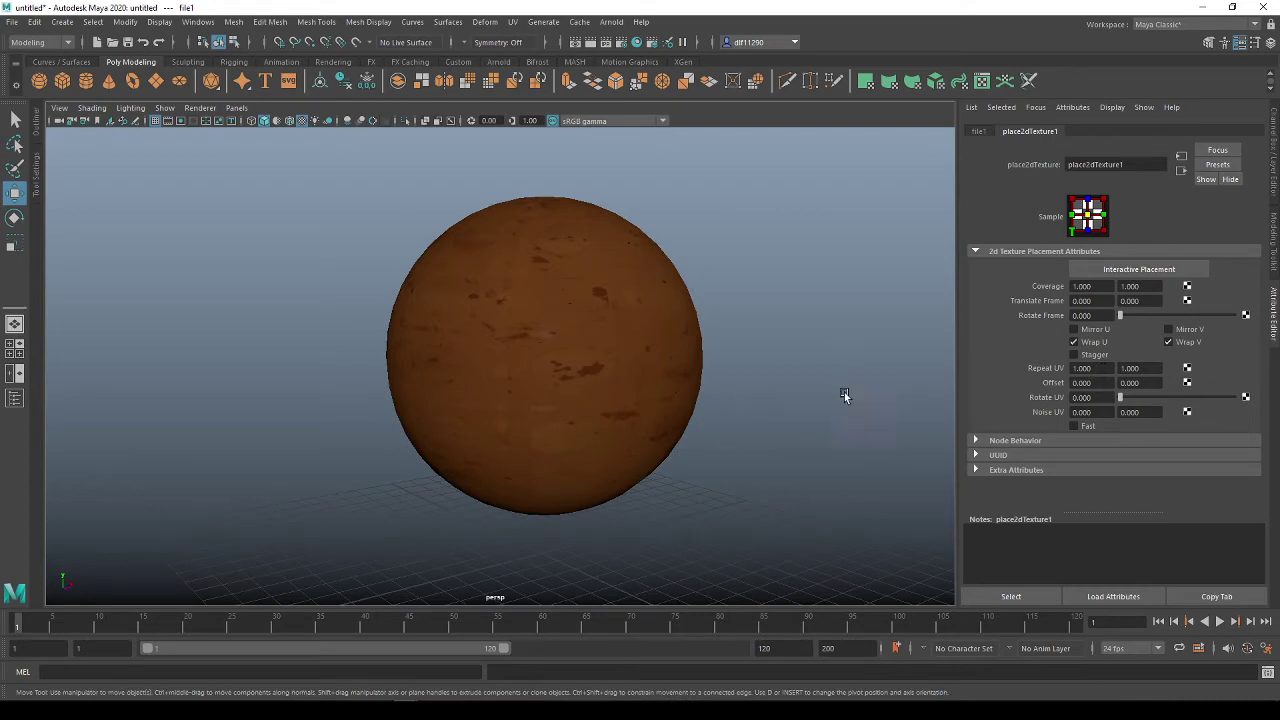
scroll(825, 405, up, 2)
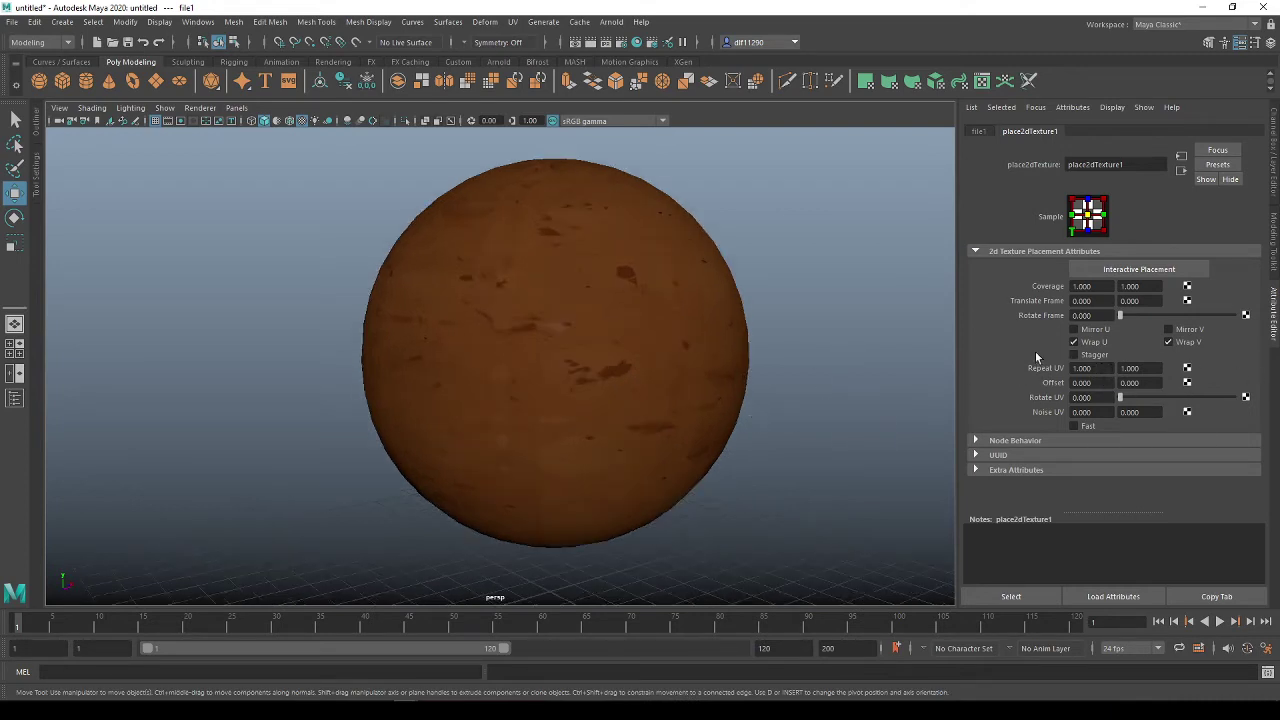
Set place2dTexture1 Repeat U to 2, after first trying 1.5.
drag(1100, 368, 1036, 368)
text(1.5)
key(Return)
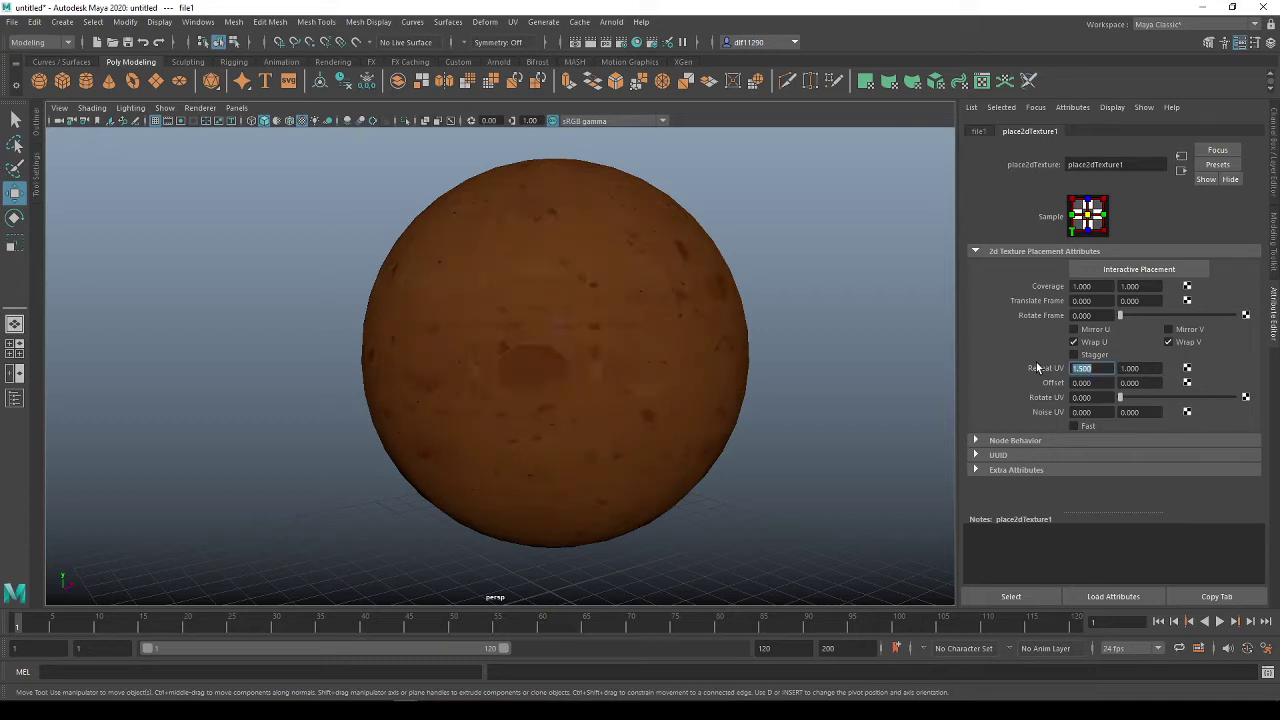
text(2)
key(Return)
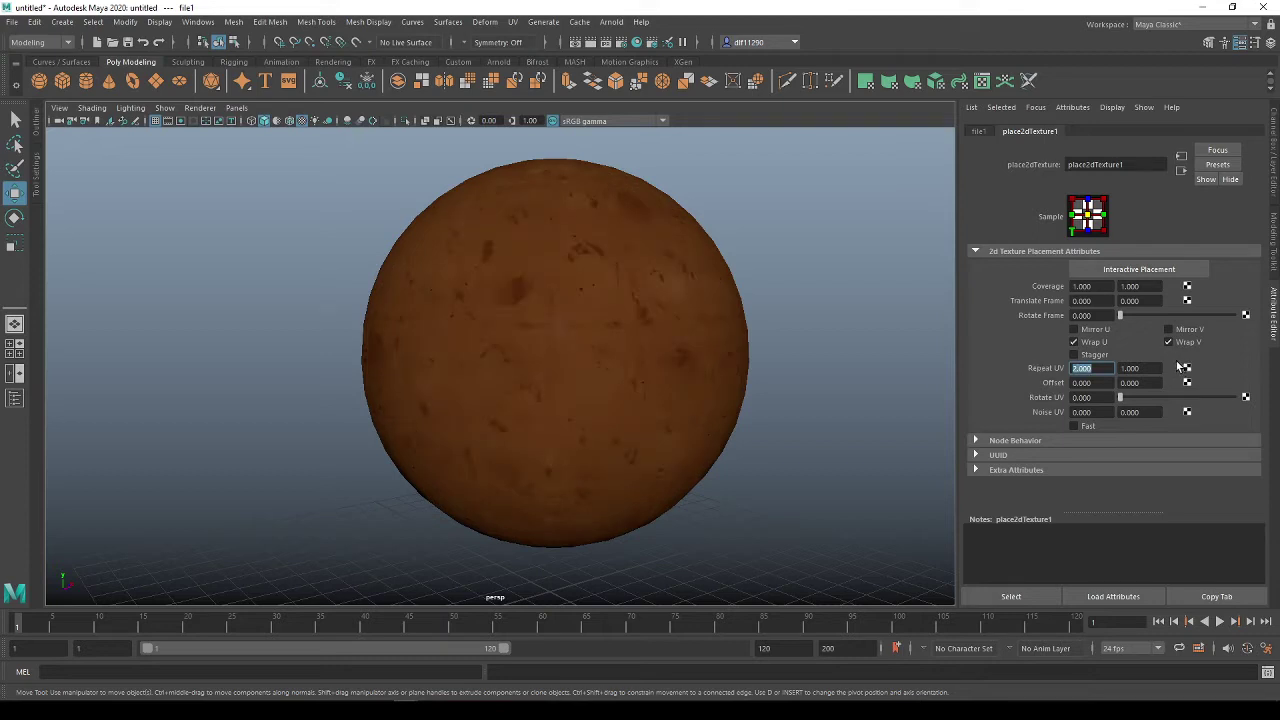
alt+drag(682, 409, 569, 443)
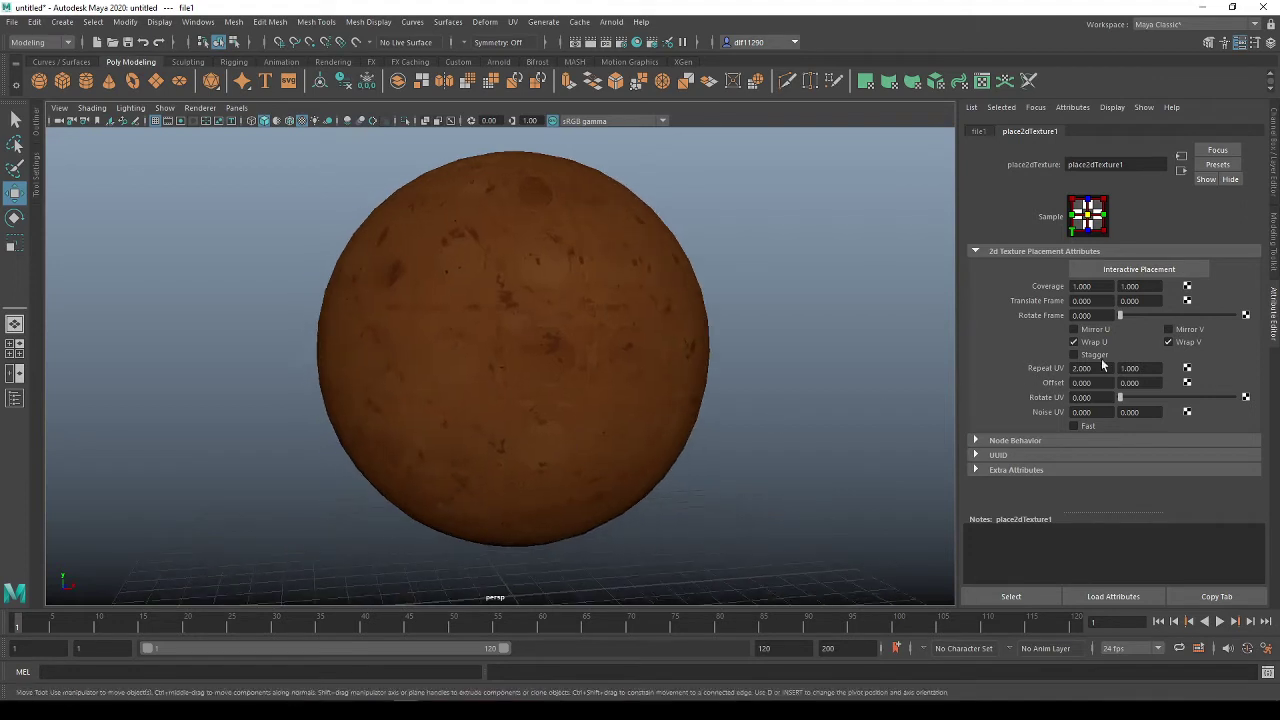
Keep Repeat V at 1 and check the 2 by 1 tiling in the viewport.
double_click(1135, 368)
text(1.5)
key(Return)
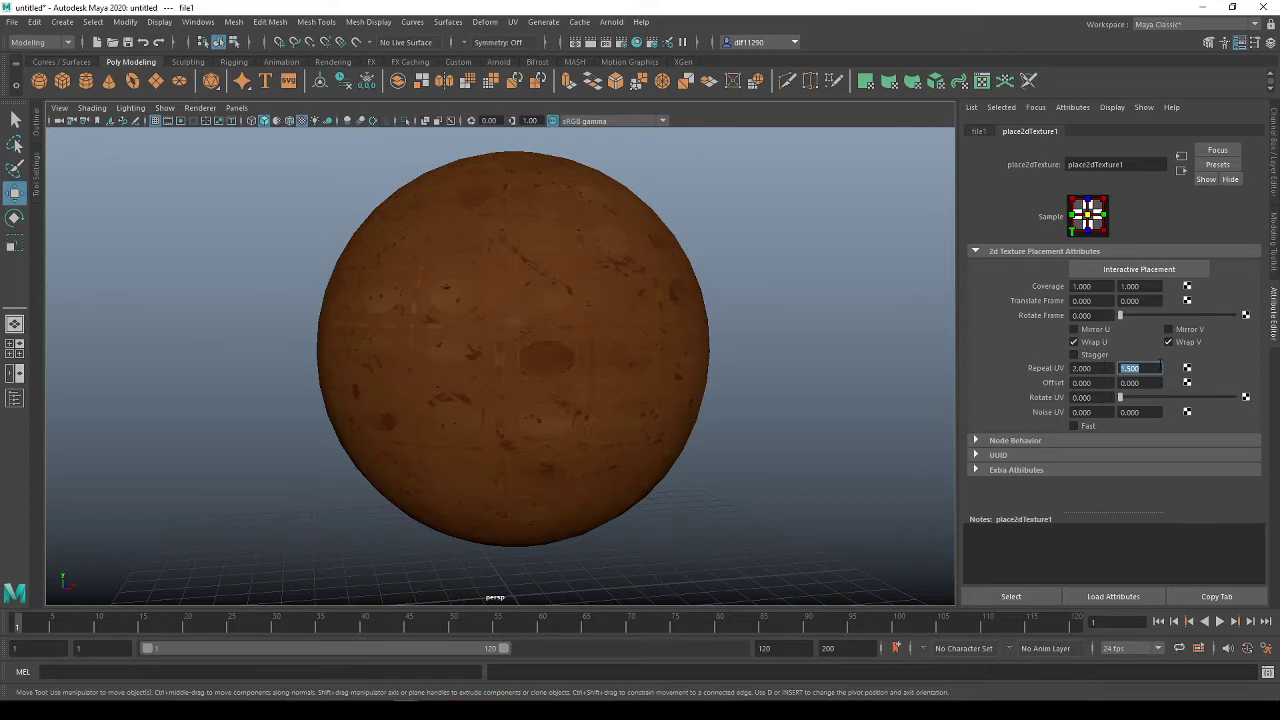
text(1)
key(Return)
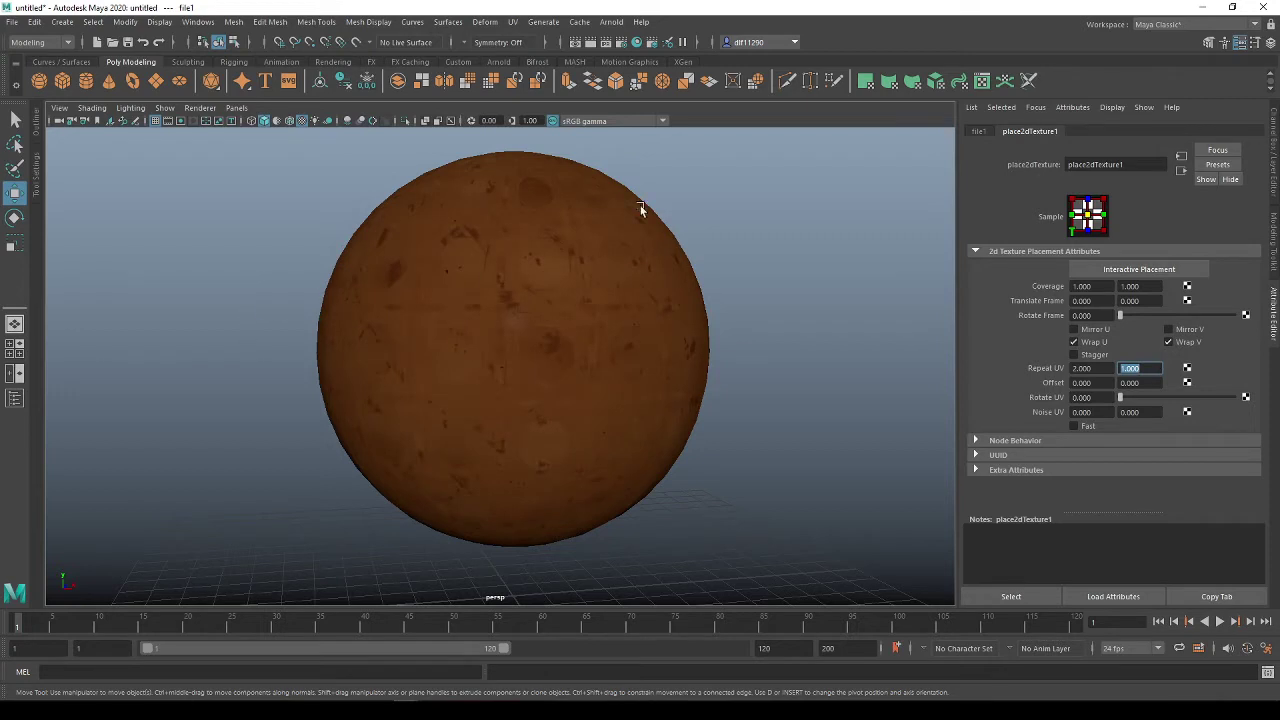
alt+middle_drag(772, 353, 691, 378)
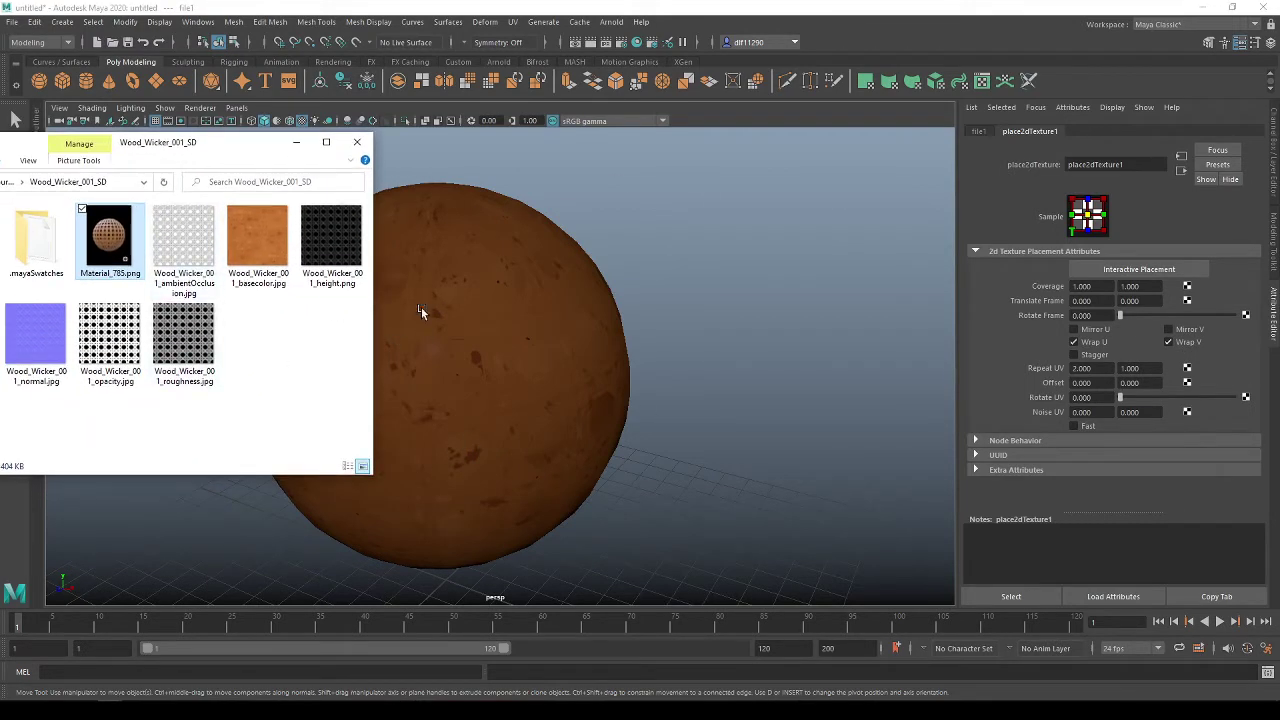
drag(241, 155, 215, 154)
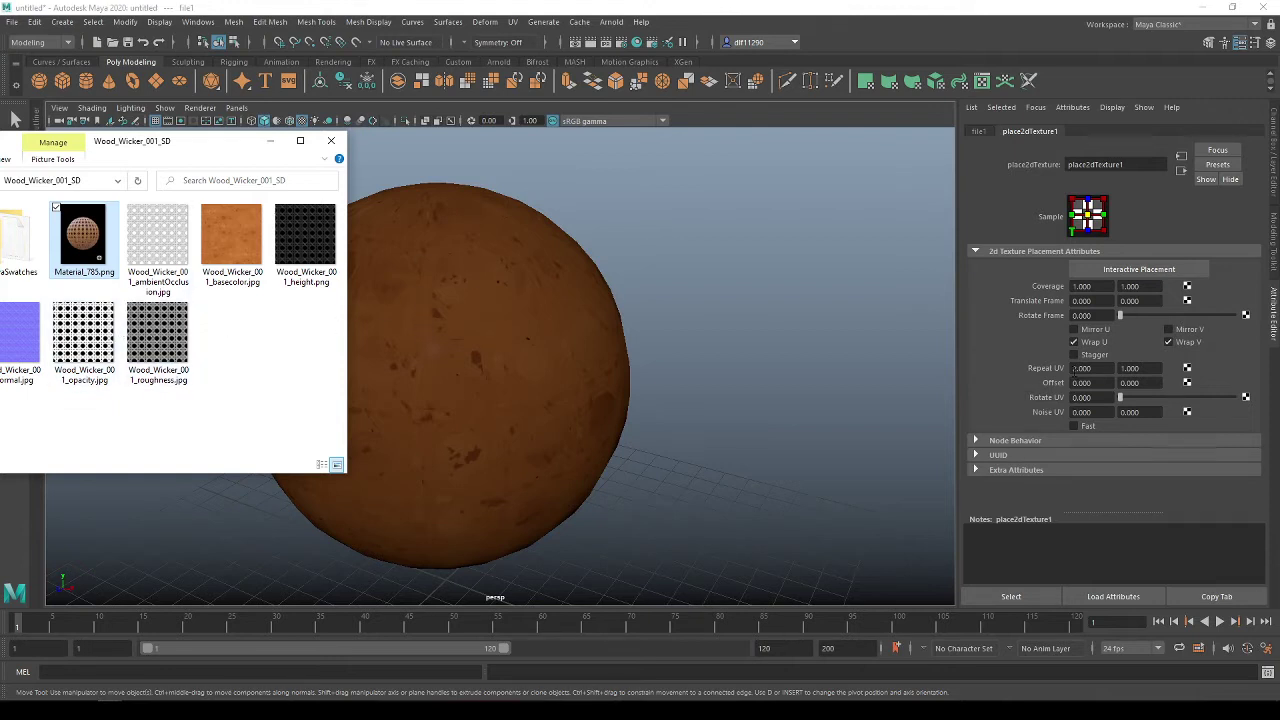
click(1095, 368)
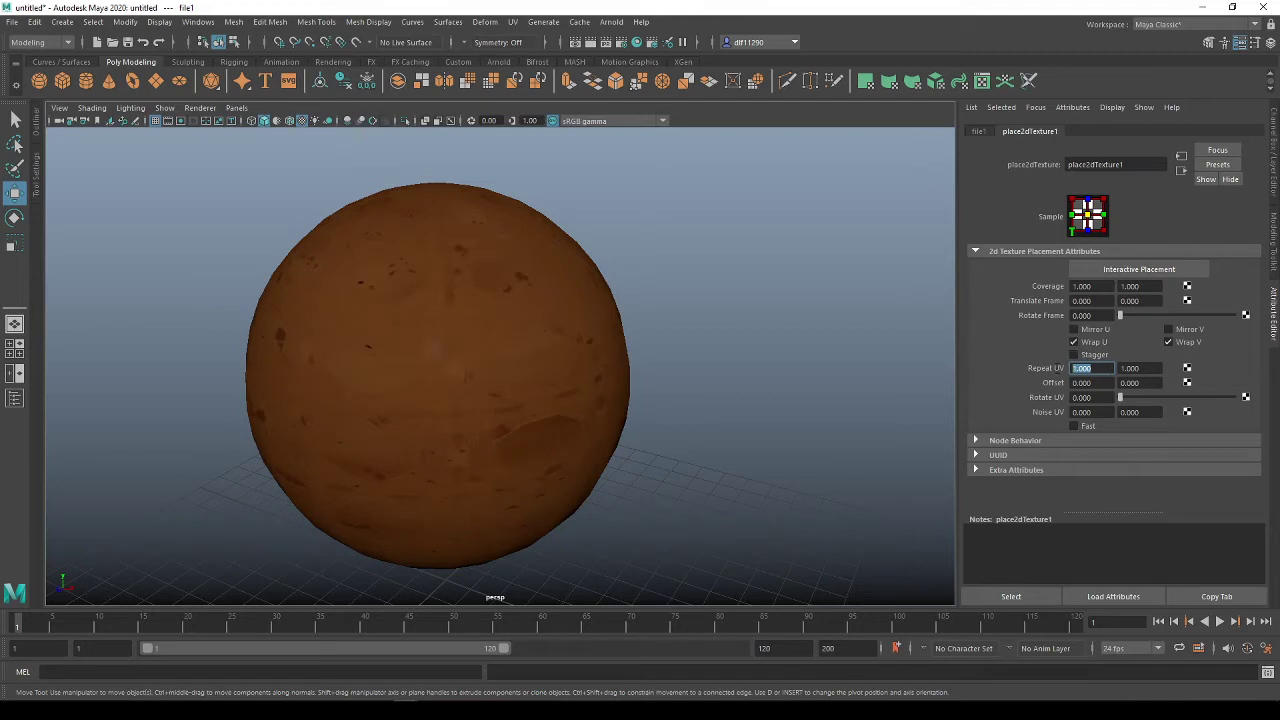
key(ctrl+z)
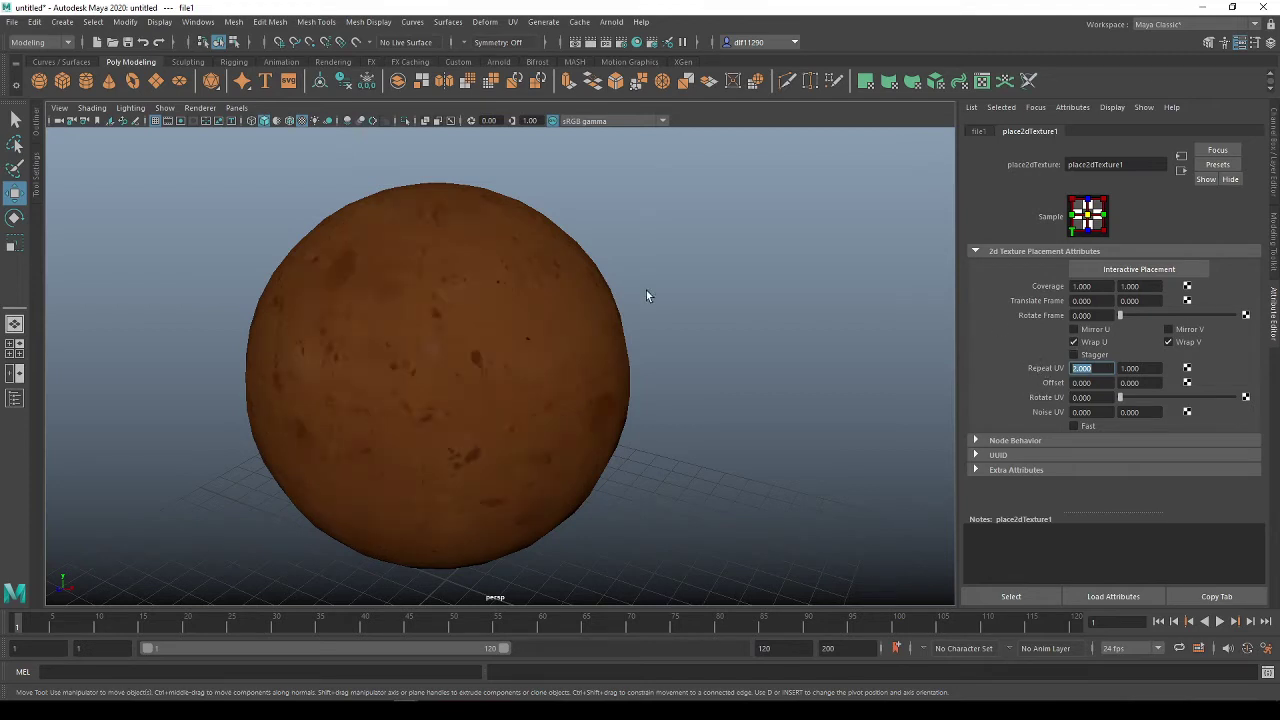
key(alt+Tab)
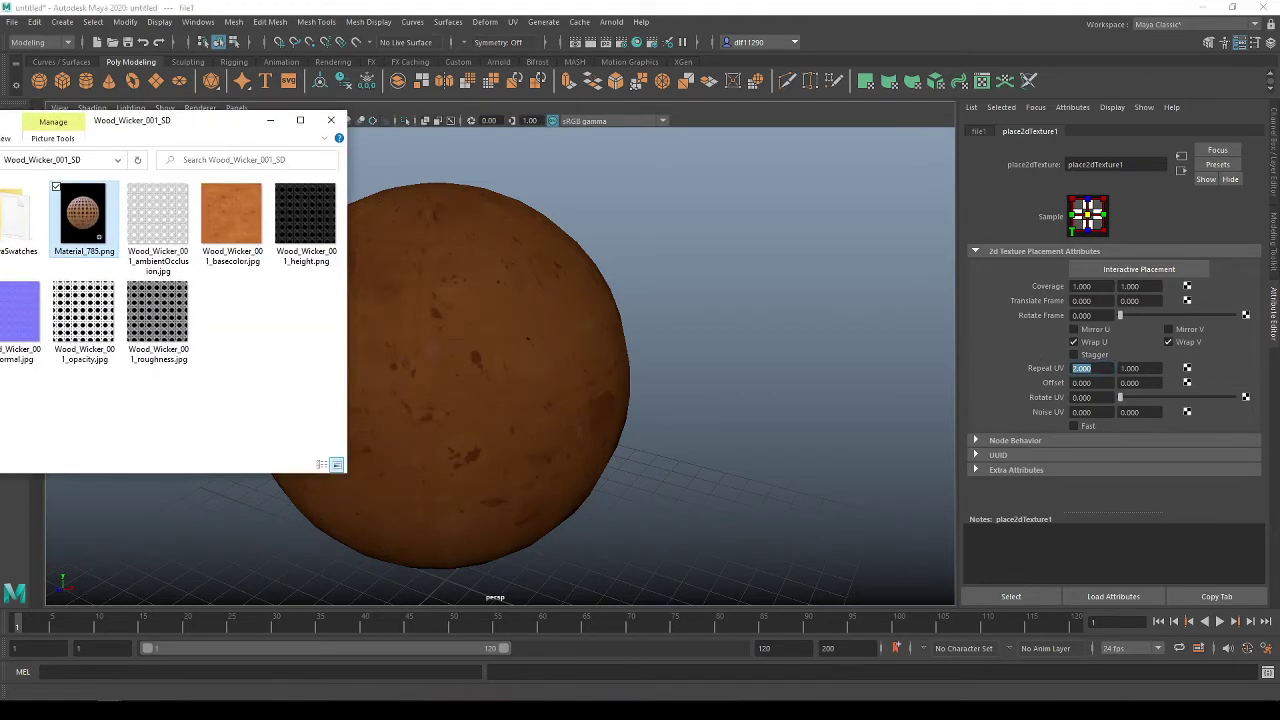
key(alt+Tab)
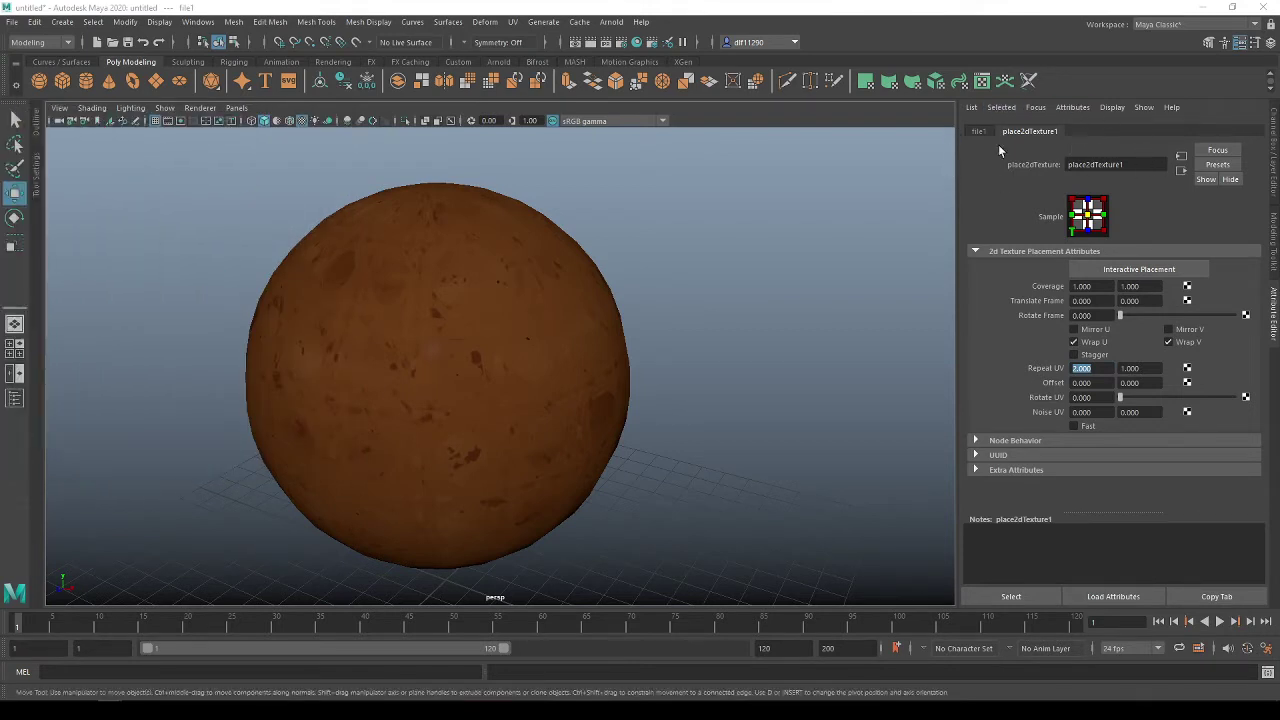
Follow file1's output connection back to the aiStandardSurface1 material attributes.
click(978, 131)
click(1028, 131)
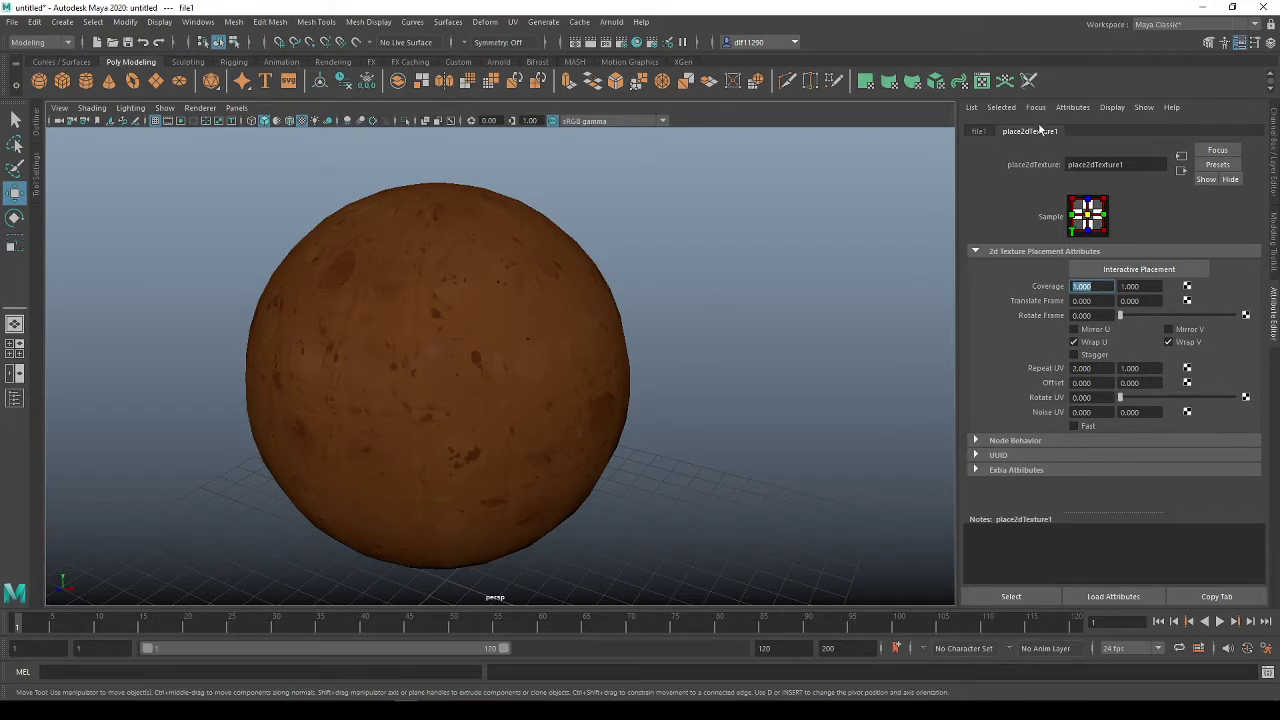
click(984, 131)
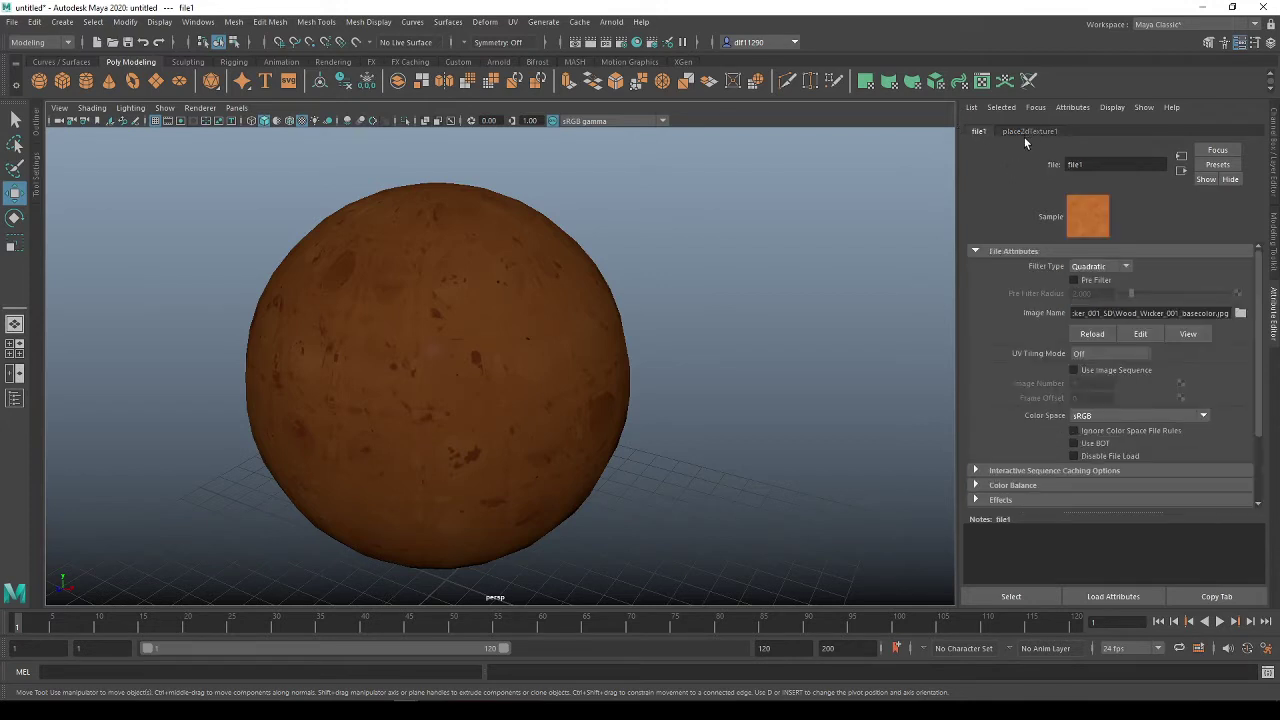
click(1180, 176)
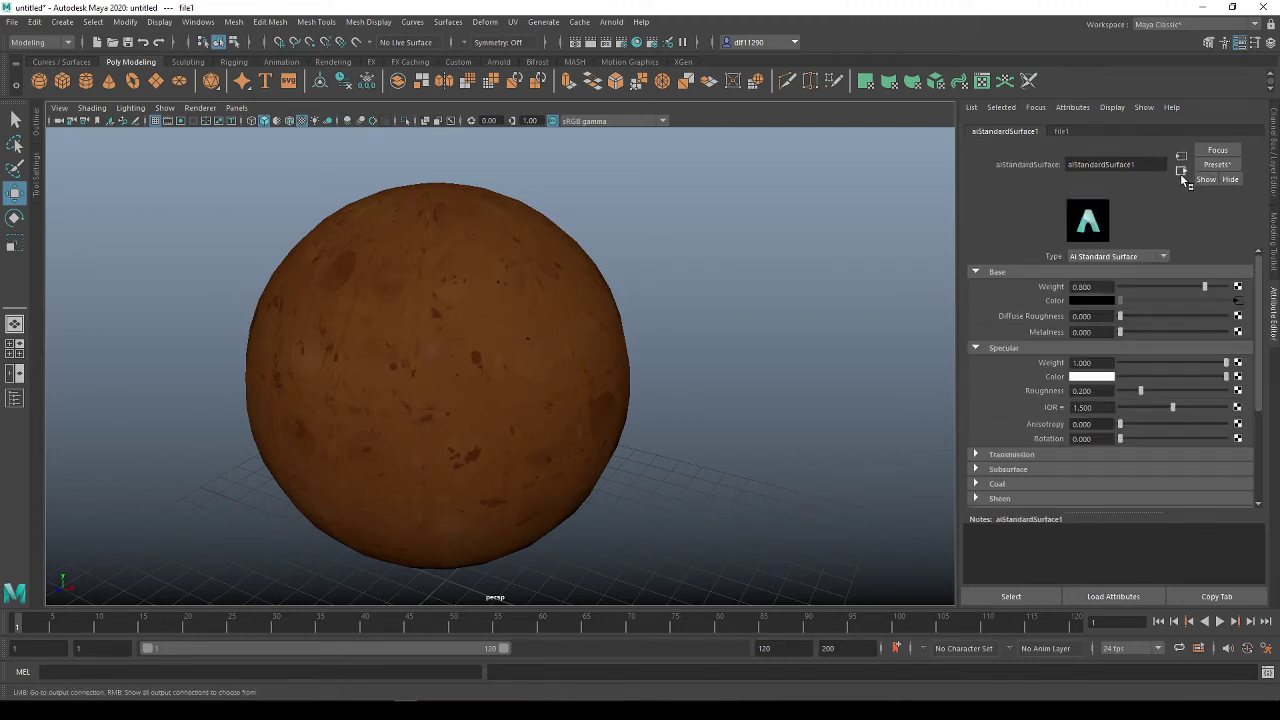
click(1181, 176)
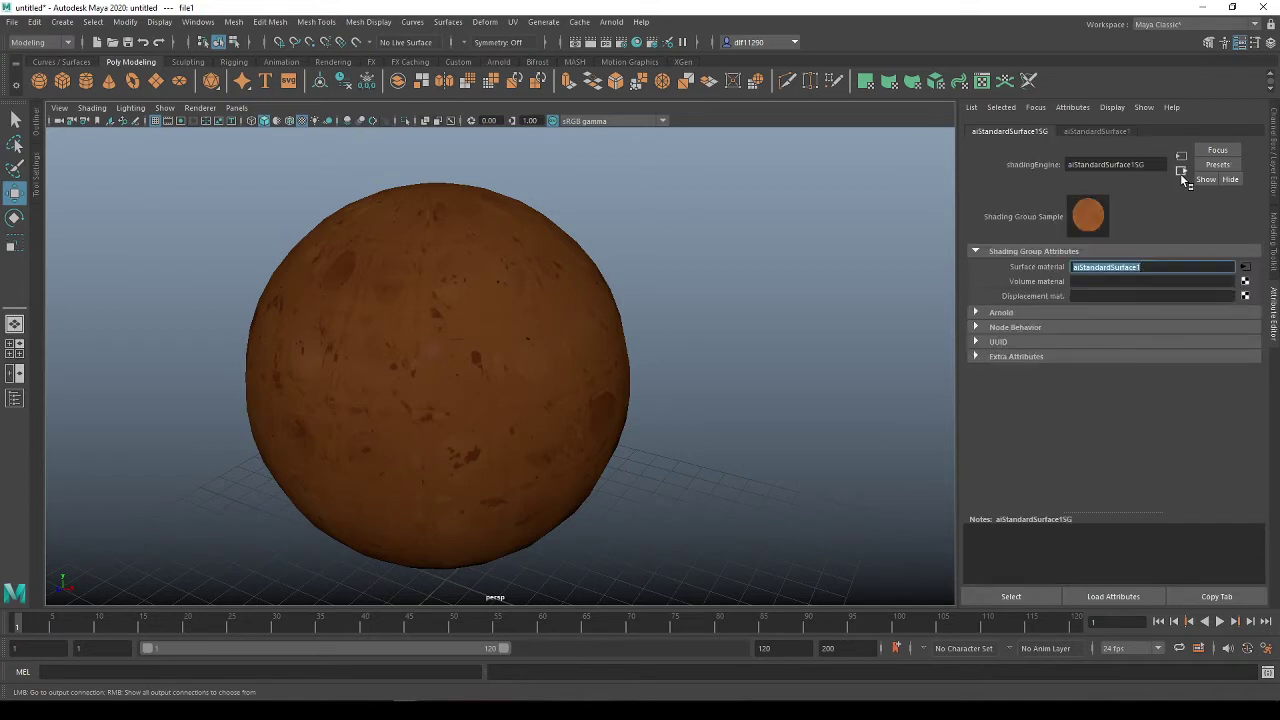
click(1118, 131)
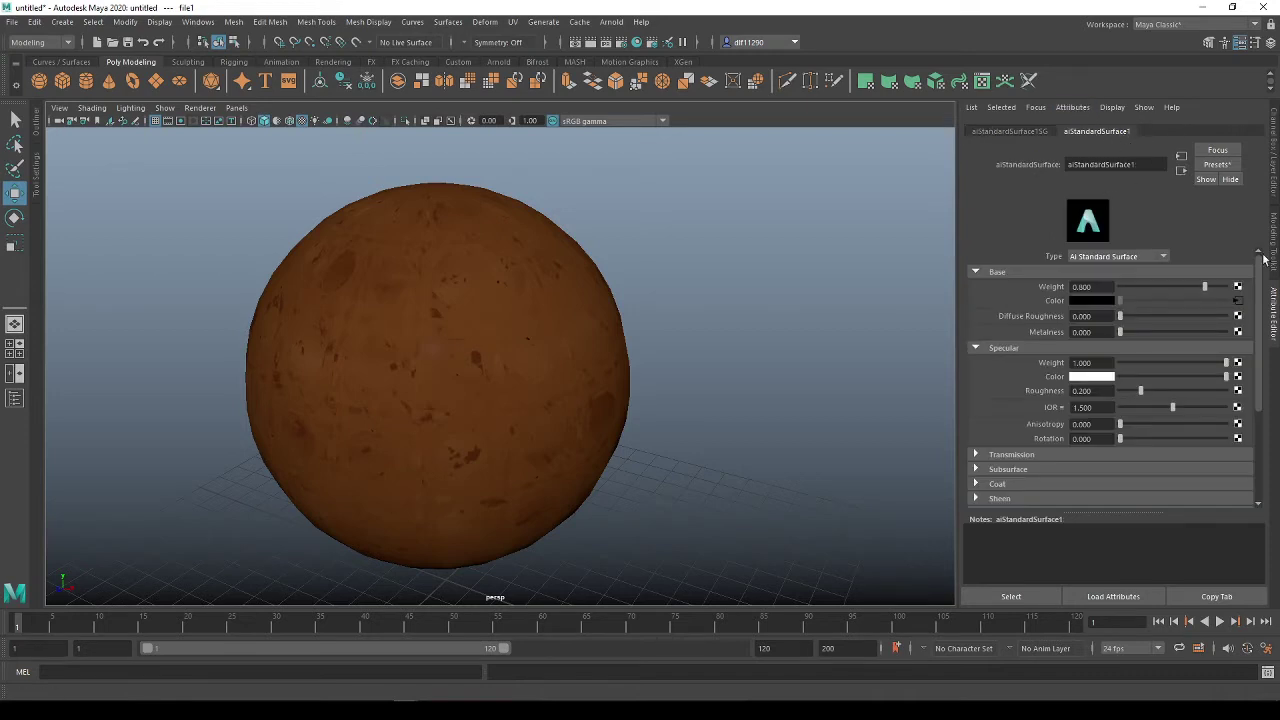
Name the material 'wovenSphere' and bring the Wood_Wicker_001_SD folder window back into view.
double_click(1130, 166)
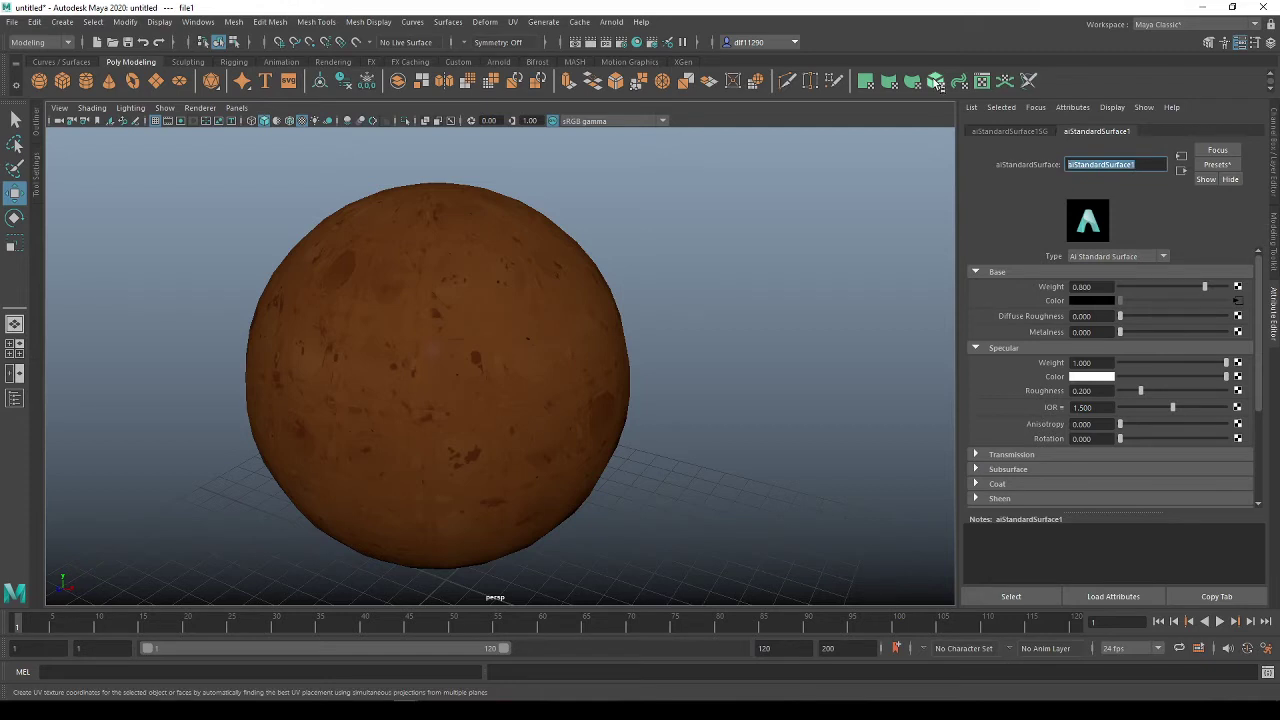
text(woven)
text(Shere)
key(Left)
key(Left)
key(Left)
key(Left)
text(p)
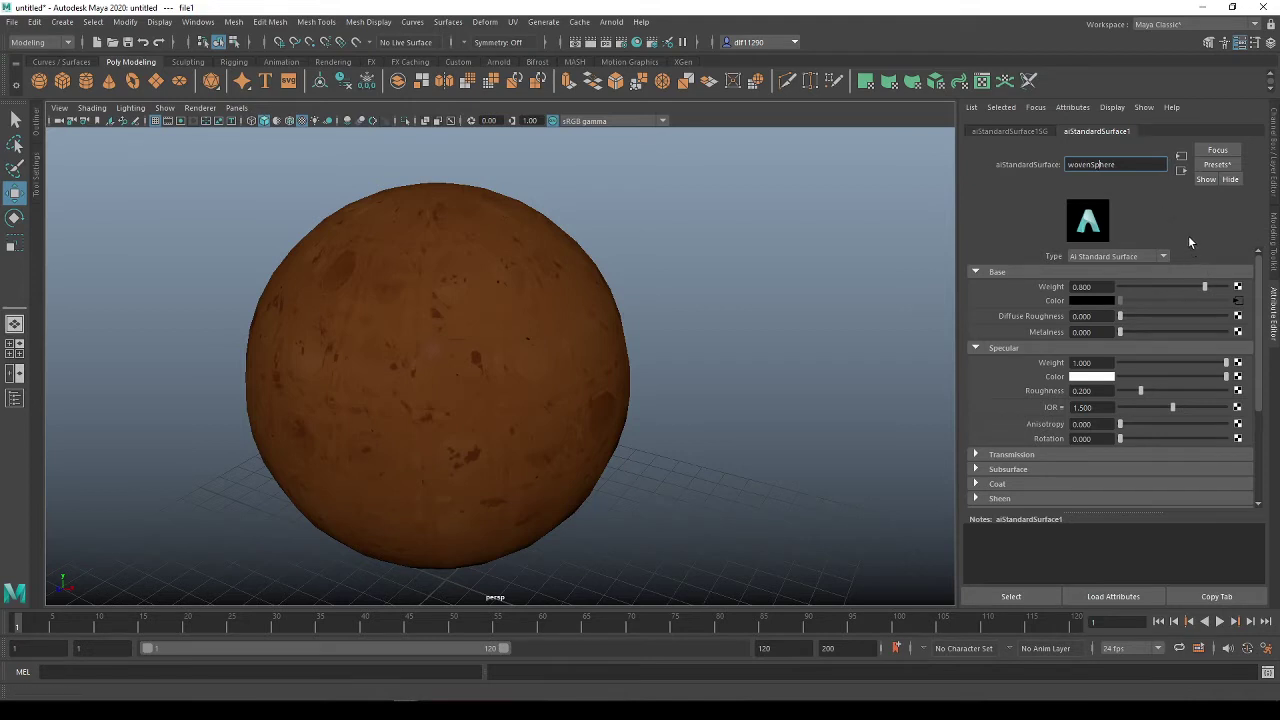
key(Return)
drag(8, 114, 370, 106)
drag(209, 113, 209, 114)
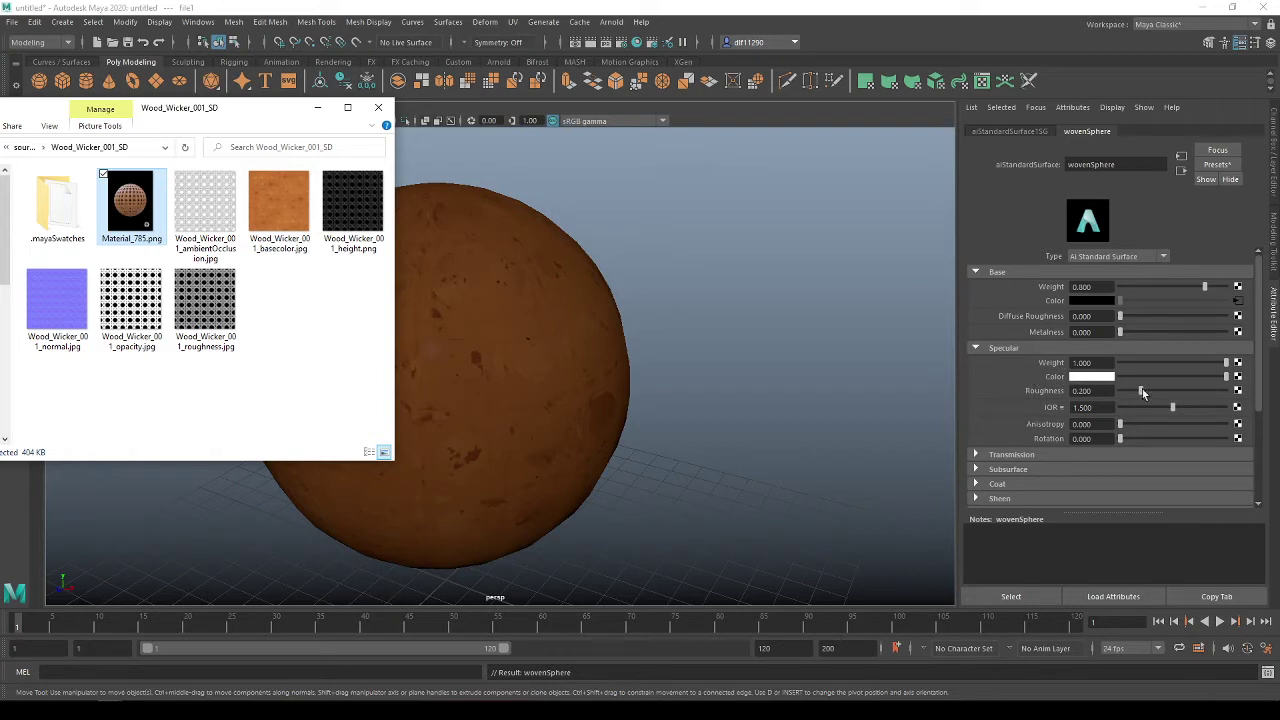
Map Wood_Wicker_001_roughness.jpg through file2 into Specular Roughness and show place2dTexture2.
click(1238, 391)
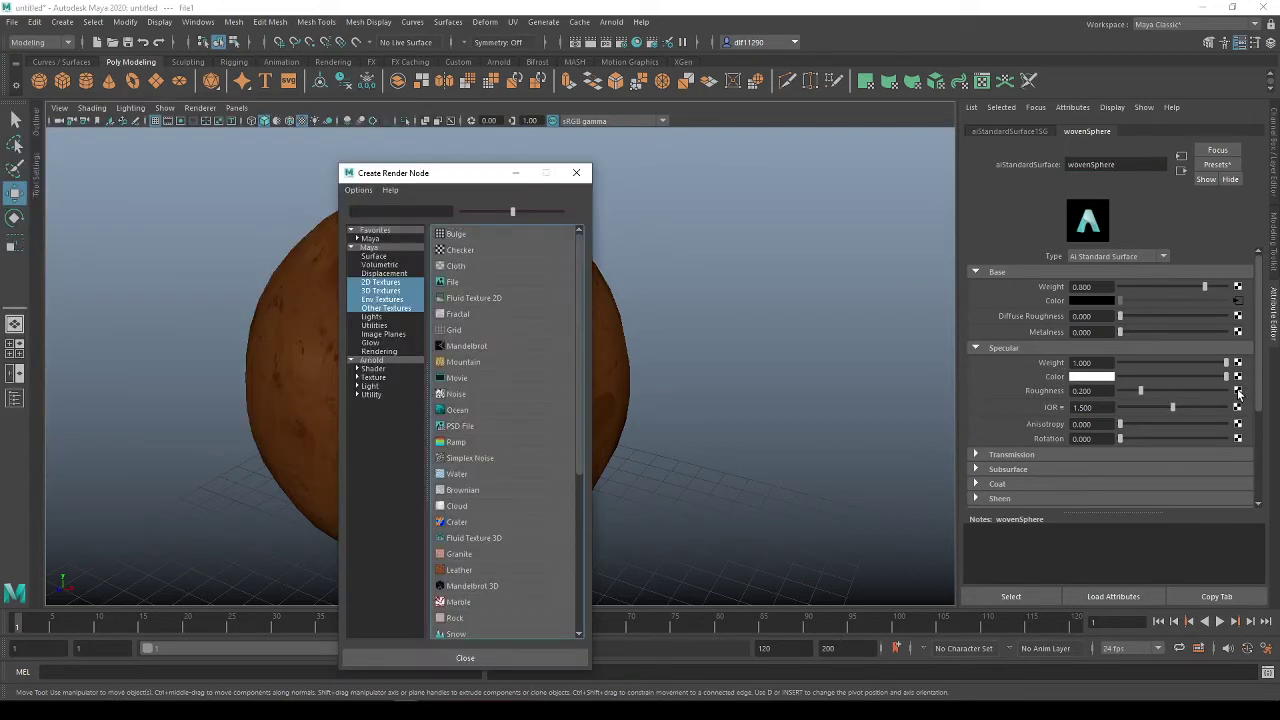
click(527, 292)
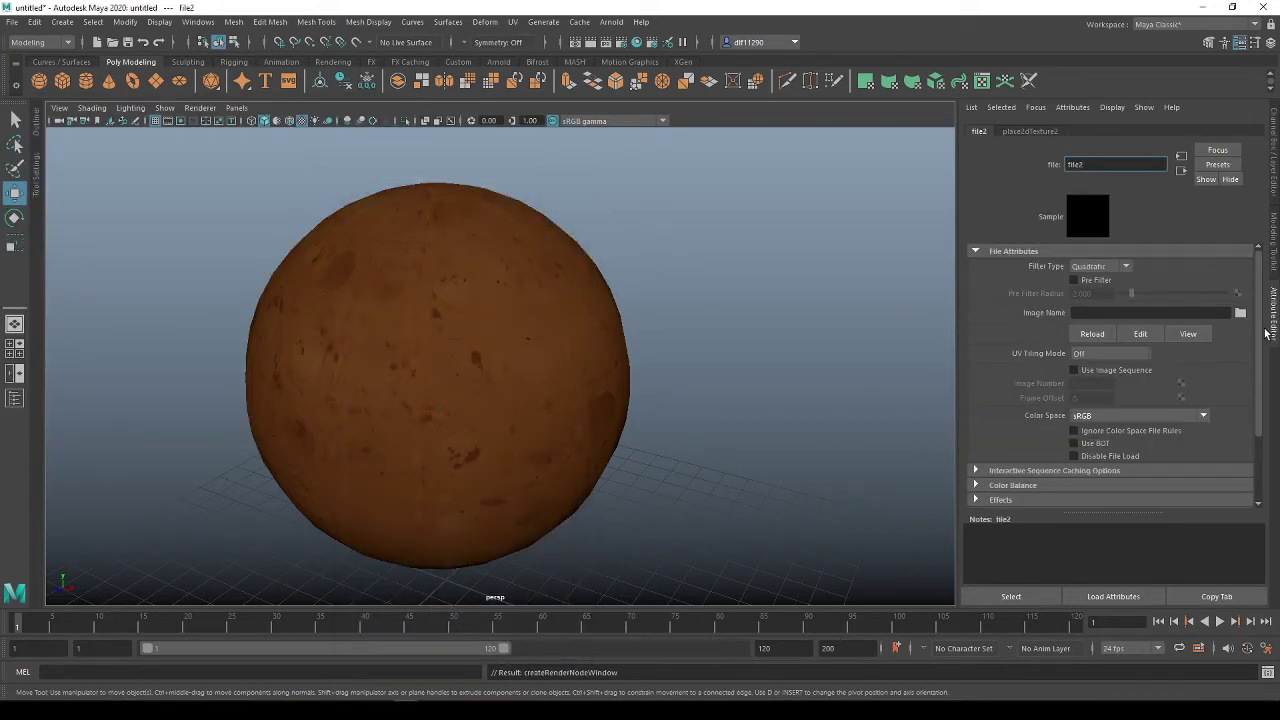
click(1240, 313)
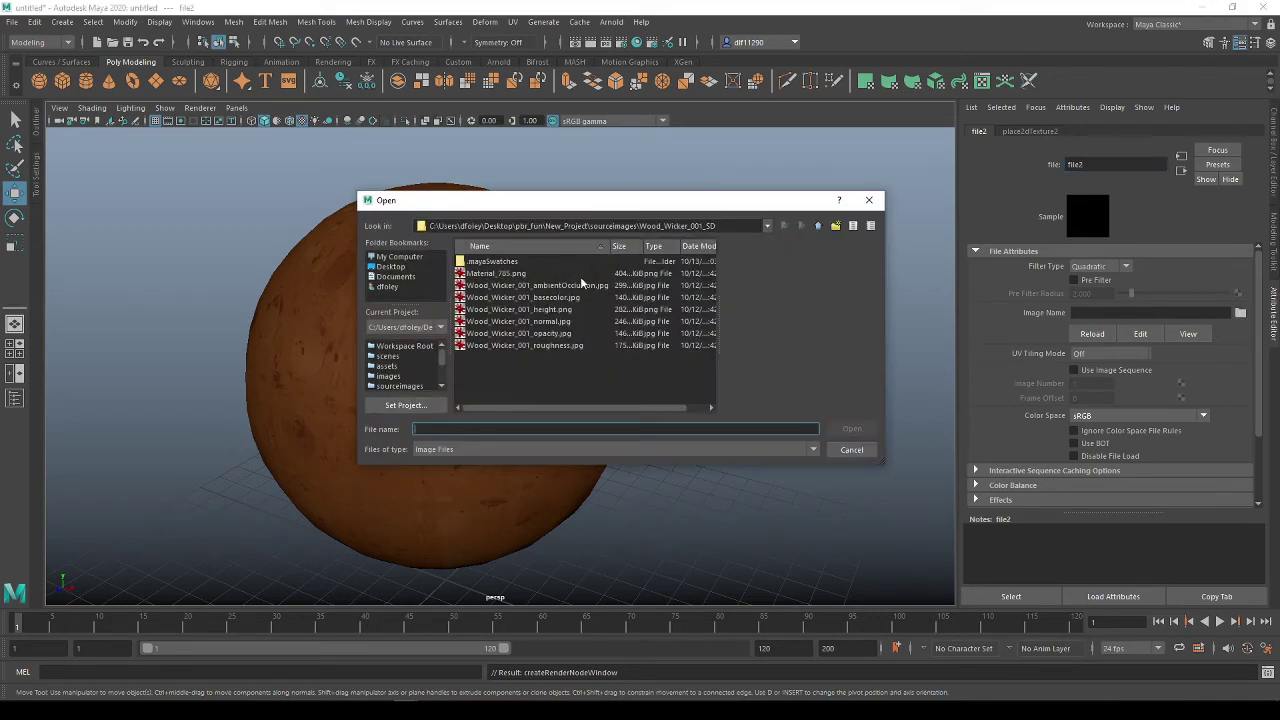
click(560, 345)
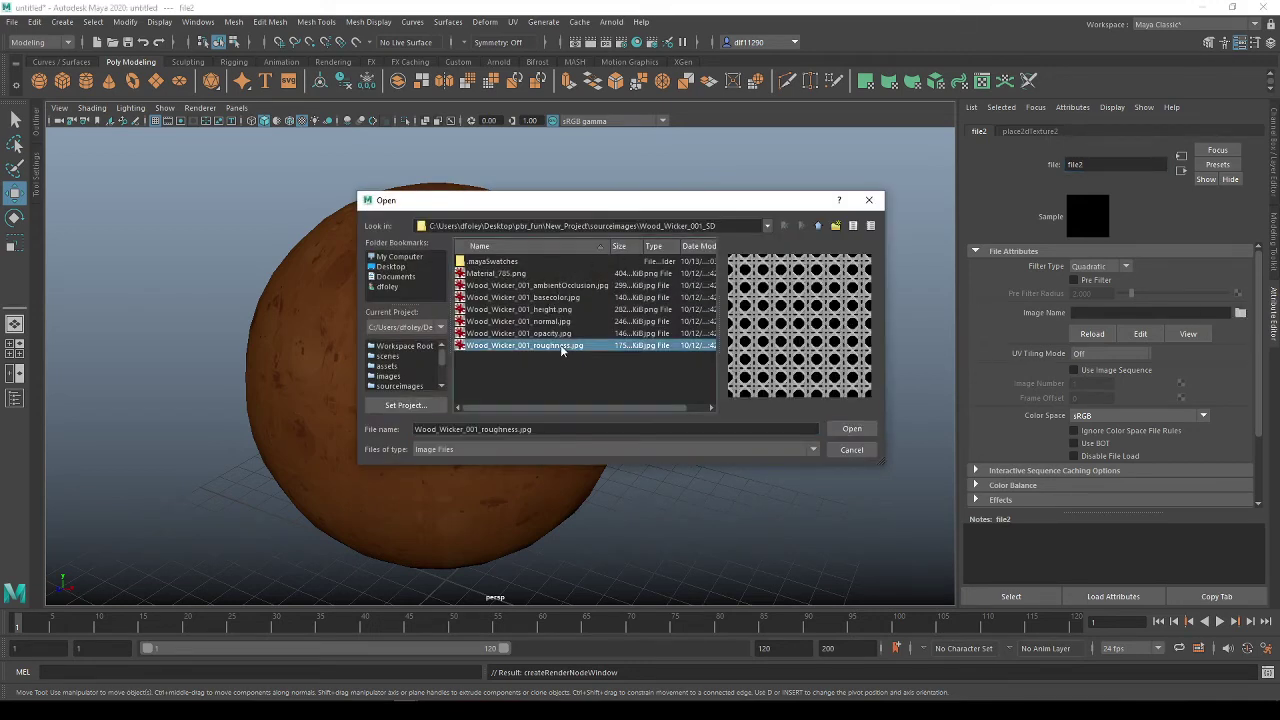
click(851, 429)
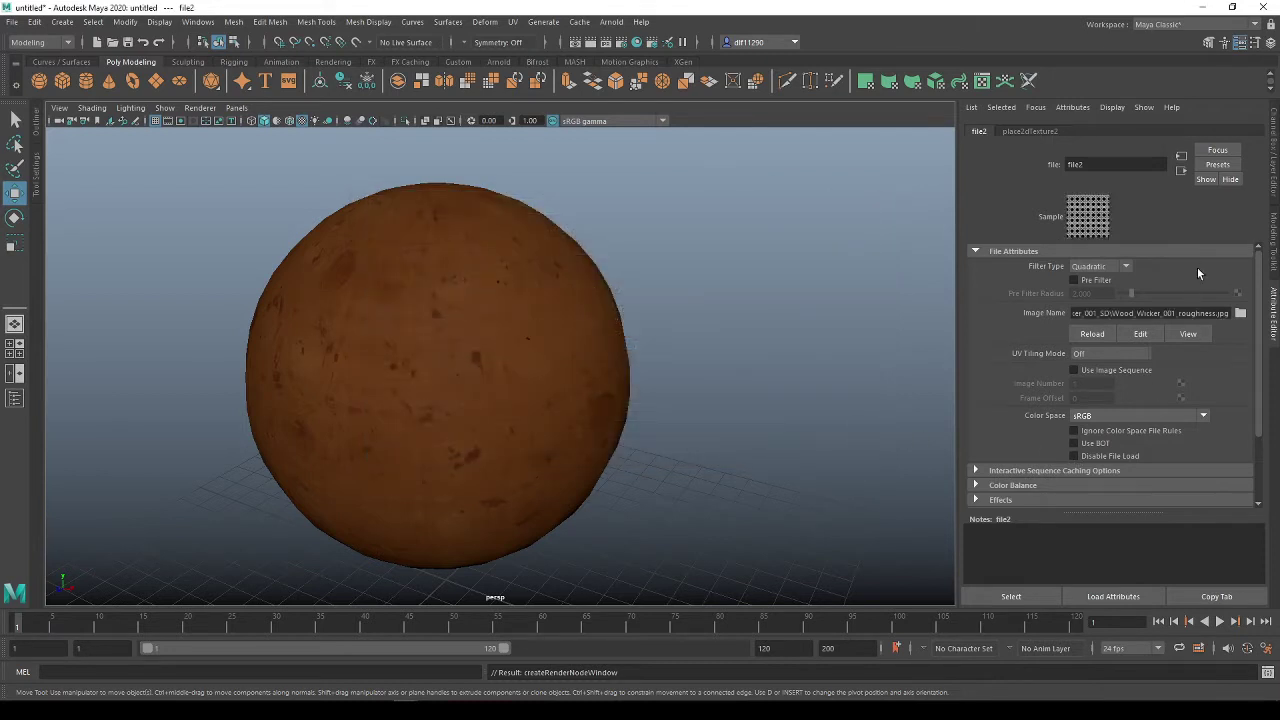
click(1030, 131)
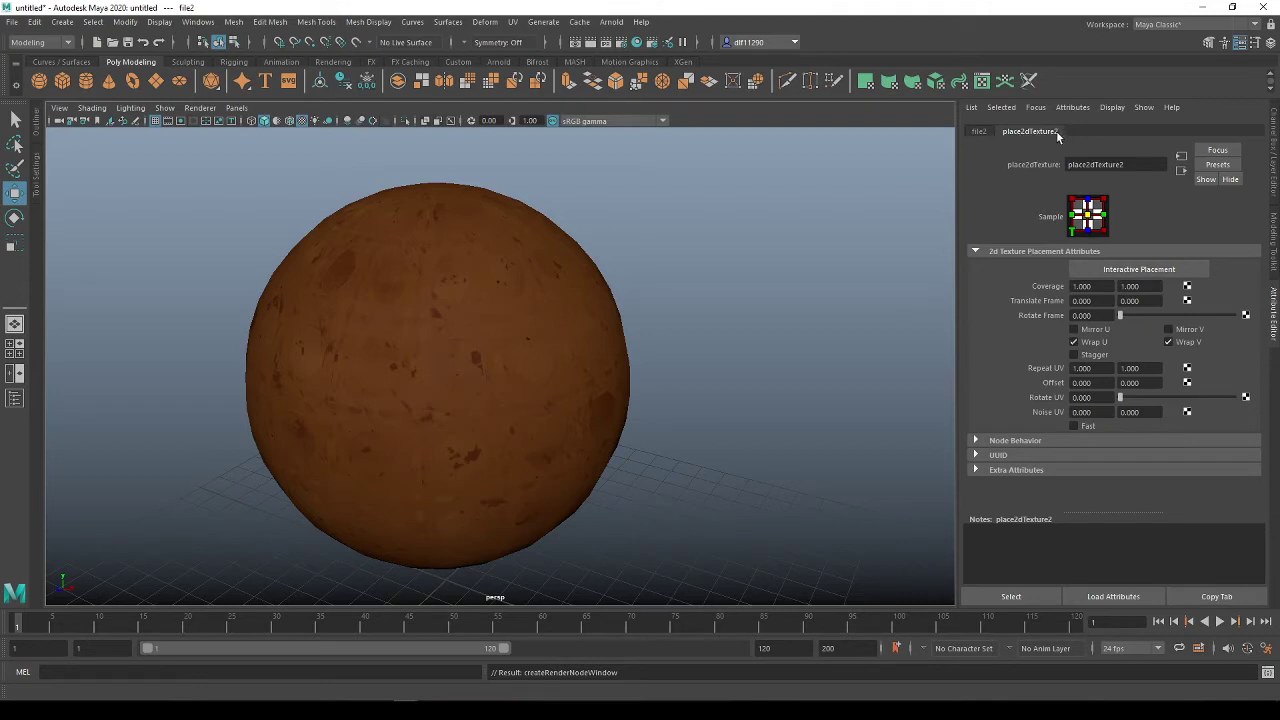
Set the roughness placement node place2dTexture2's U repeat to 2.
click(1104, 368)
drag(1104, 368, 985, 366)
text(2)
key(Return)
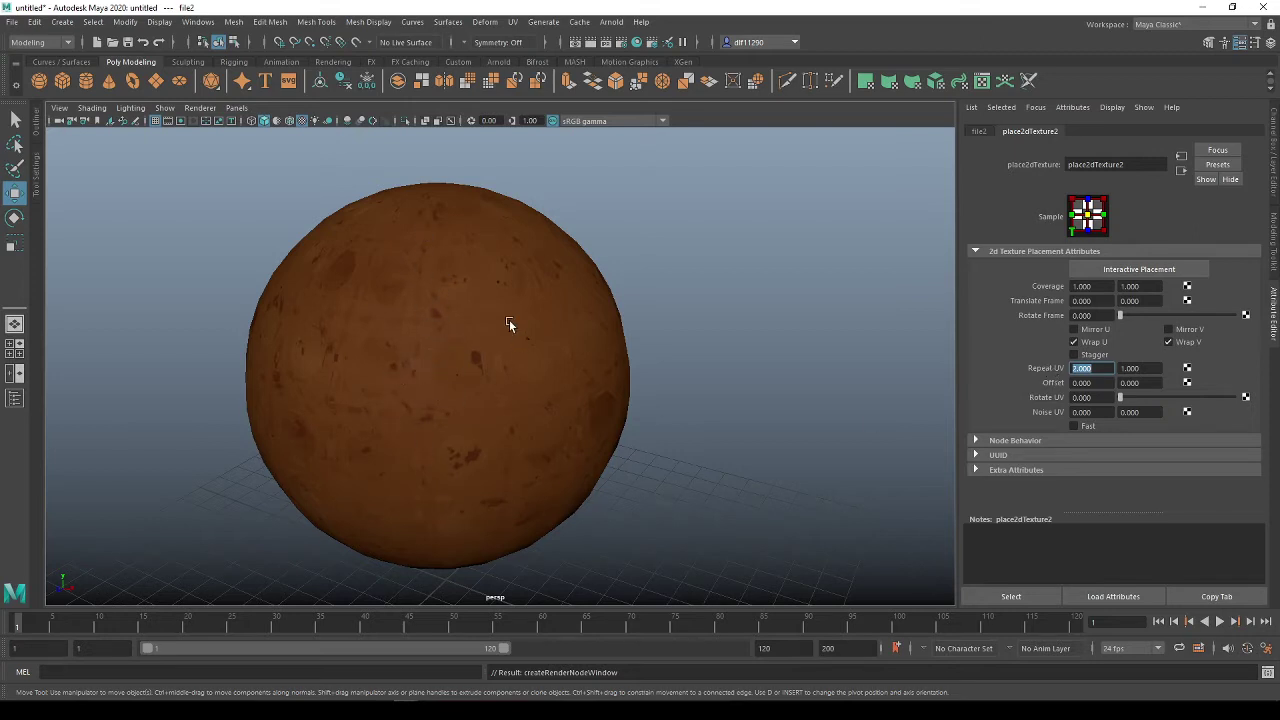
Step back up to the wovenSphere material, then switch to the Wood_Wicker_001_SD texture folder.
click(1183, 171)
click(1183, 174)
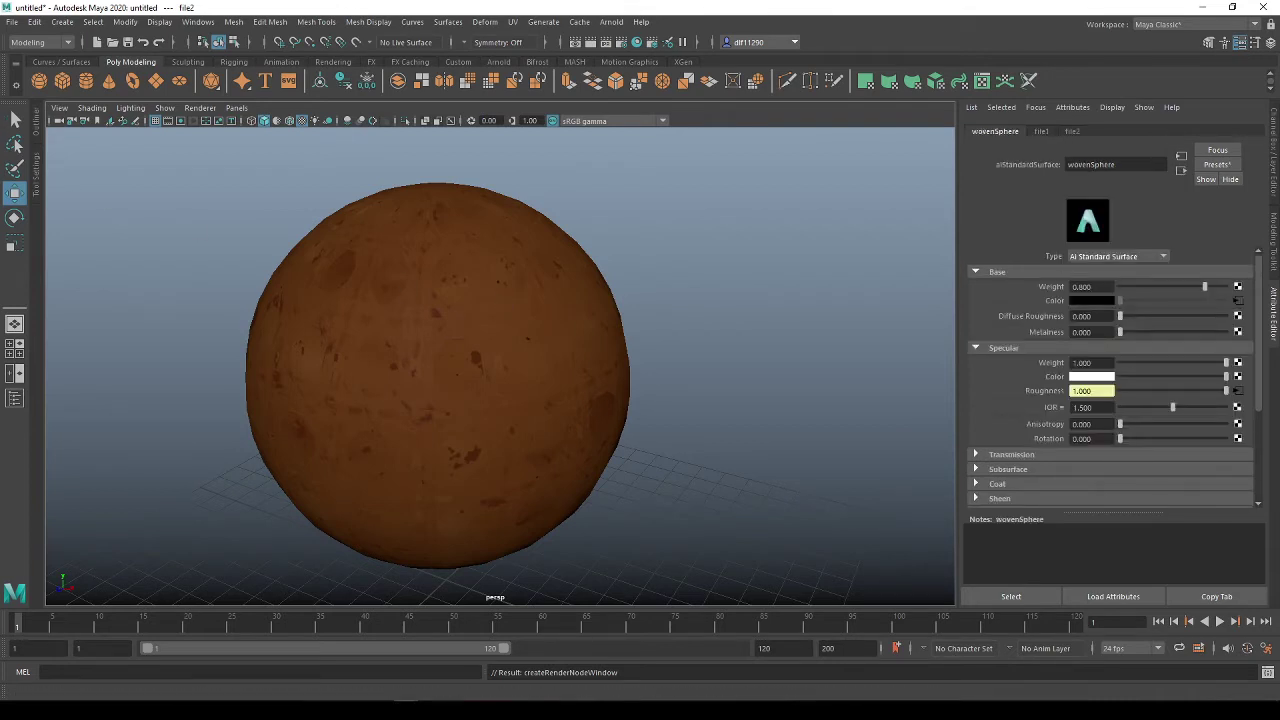
key(alt+Tab)
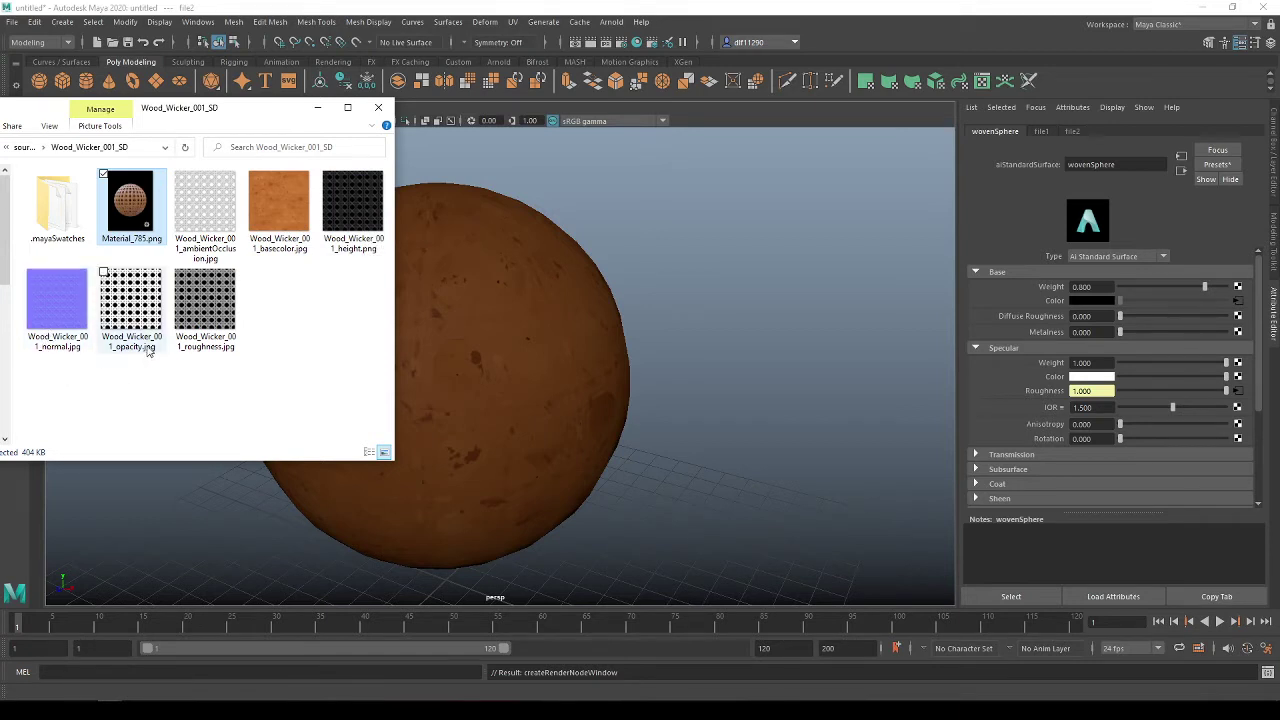
scroll(1105, 424, down, 2)
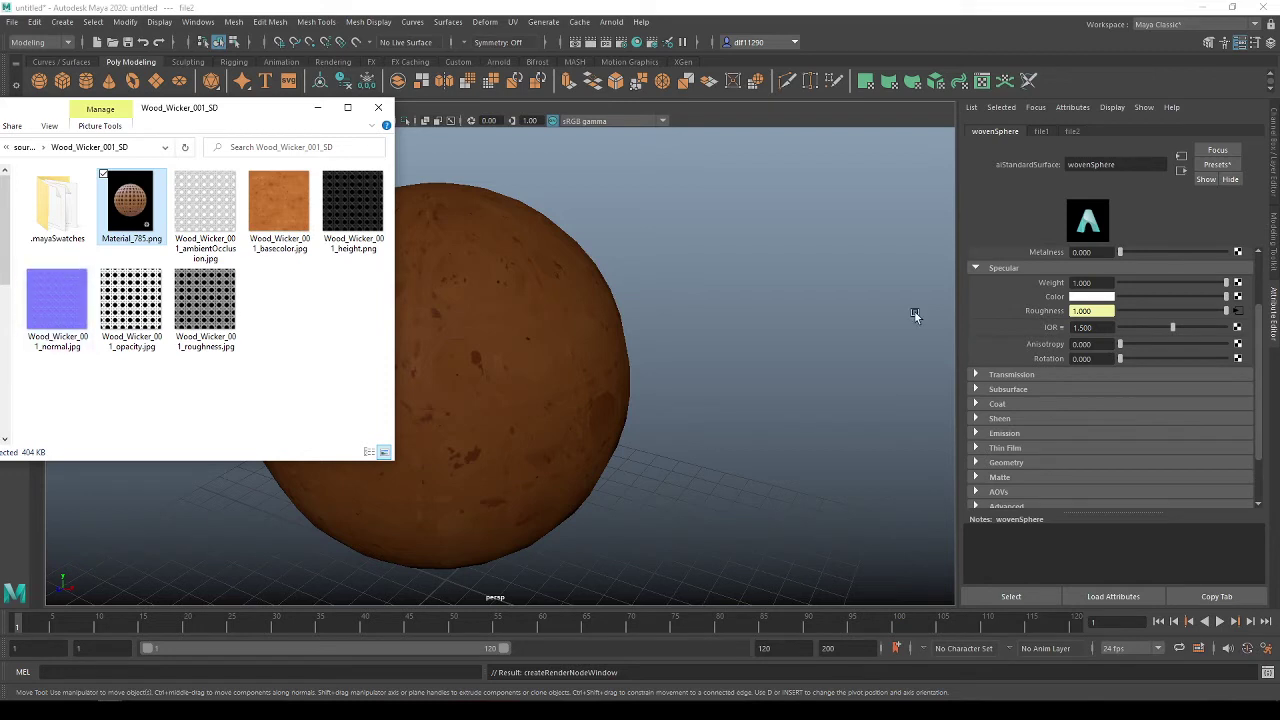
scroll(1072, 386, down, 1)
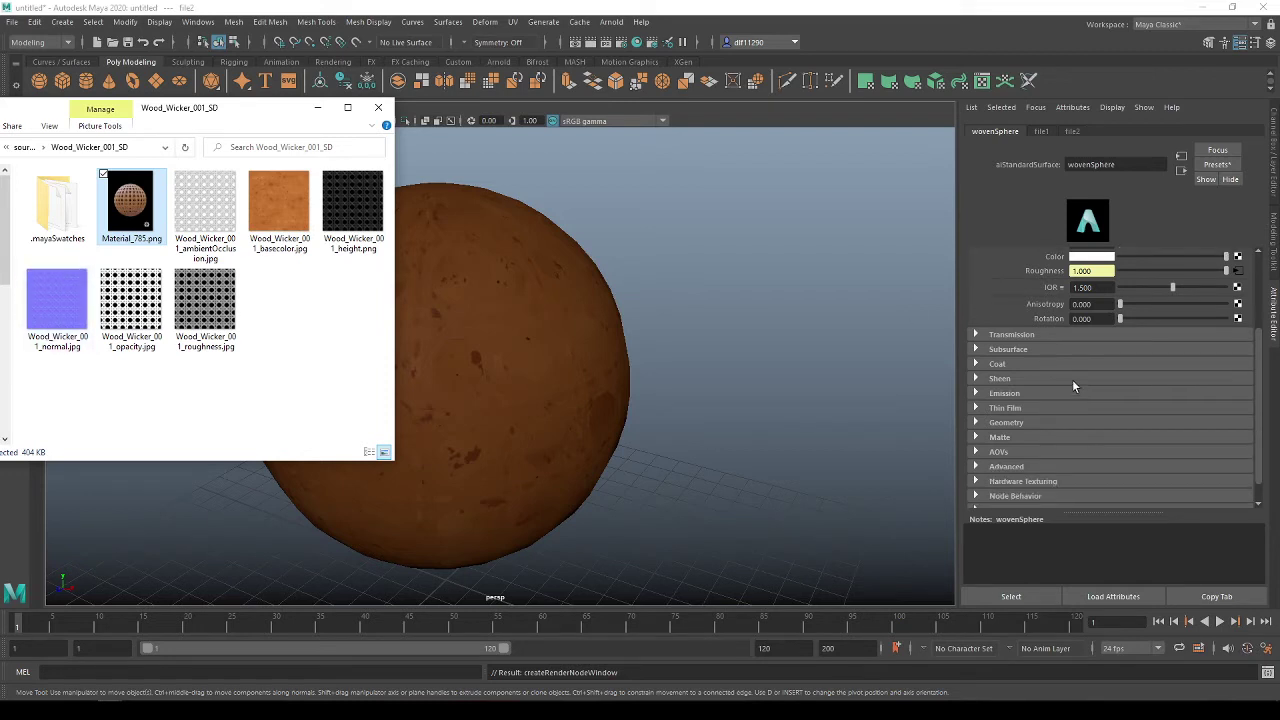
Expand wovenSphere's Geometry section, then switch back to the texture folder window.
click(983, 422)
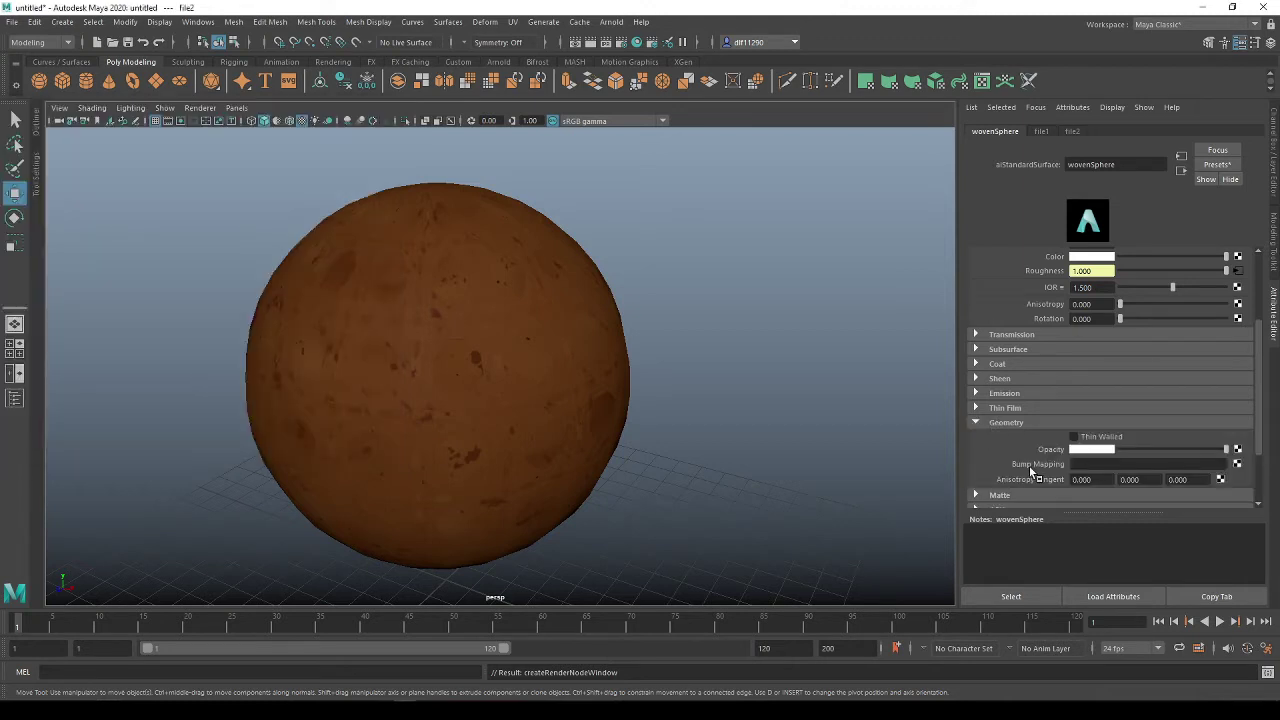
key(alt+Tab)
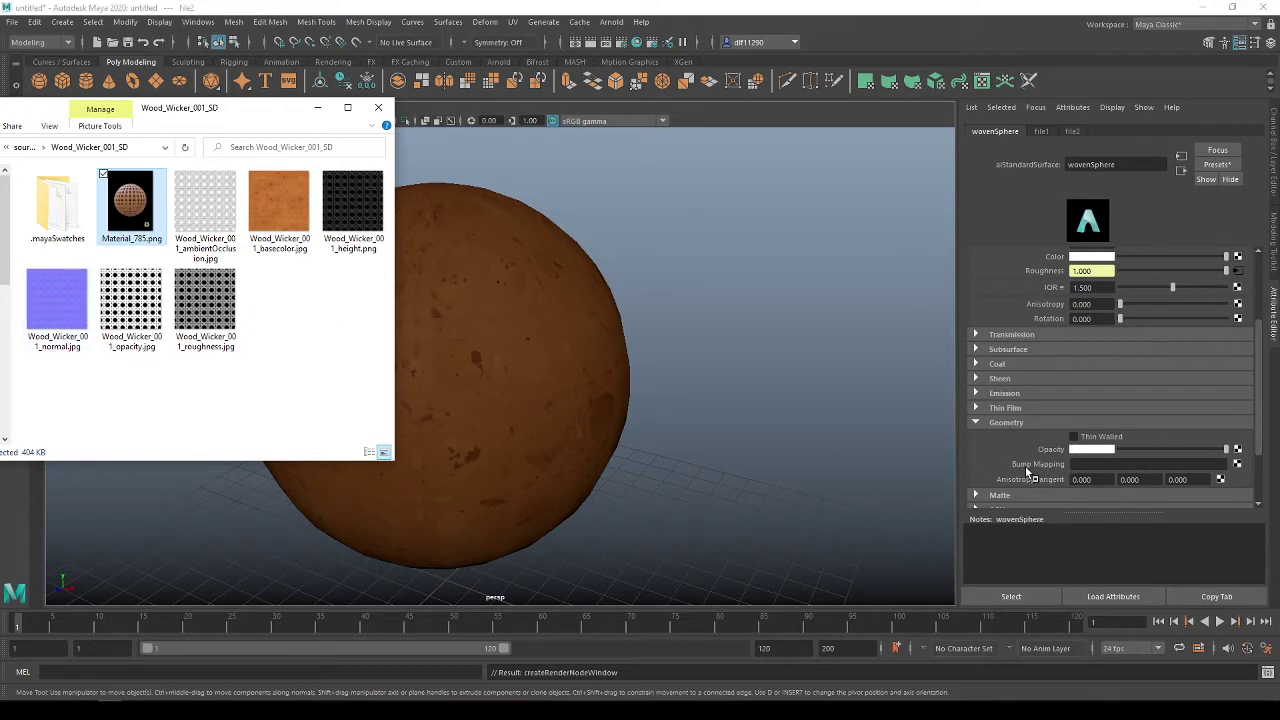
Connect a File texture (file3) loading Wood_Wicker_001_normal.jpg to Bump Mapping.
click(1239, 465)
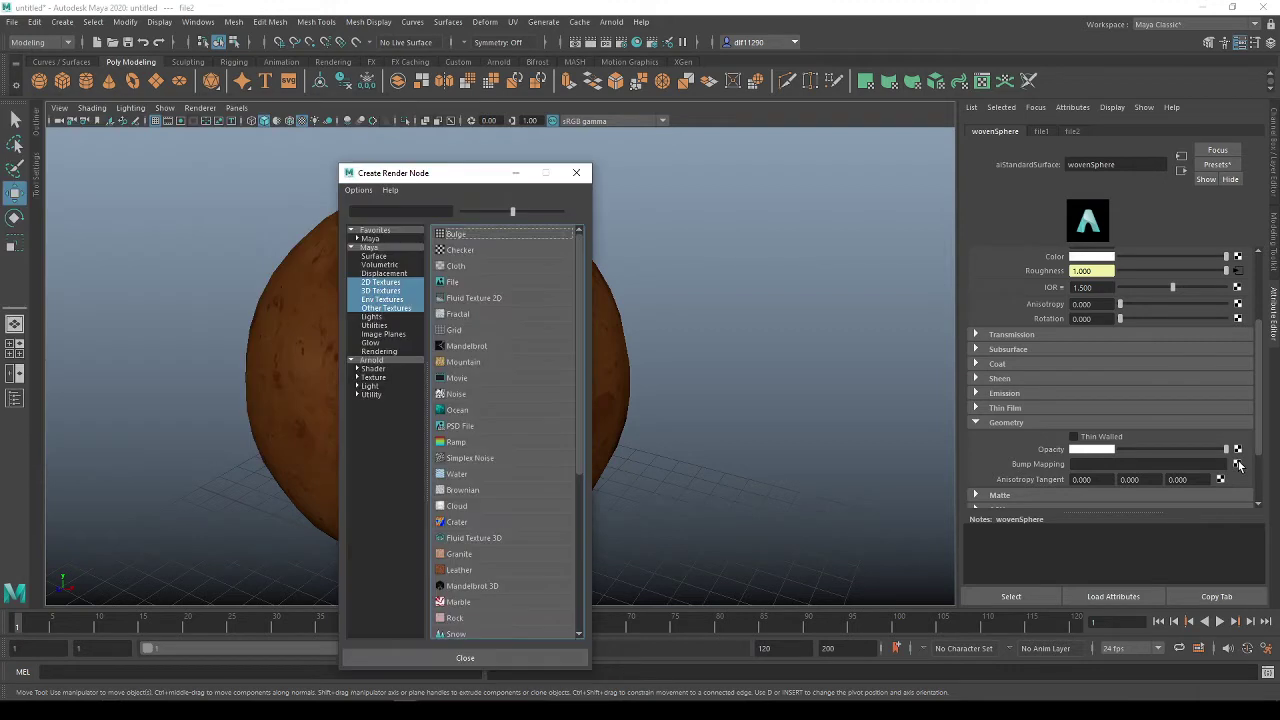
click(464, 286)
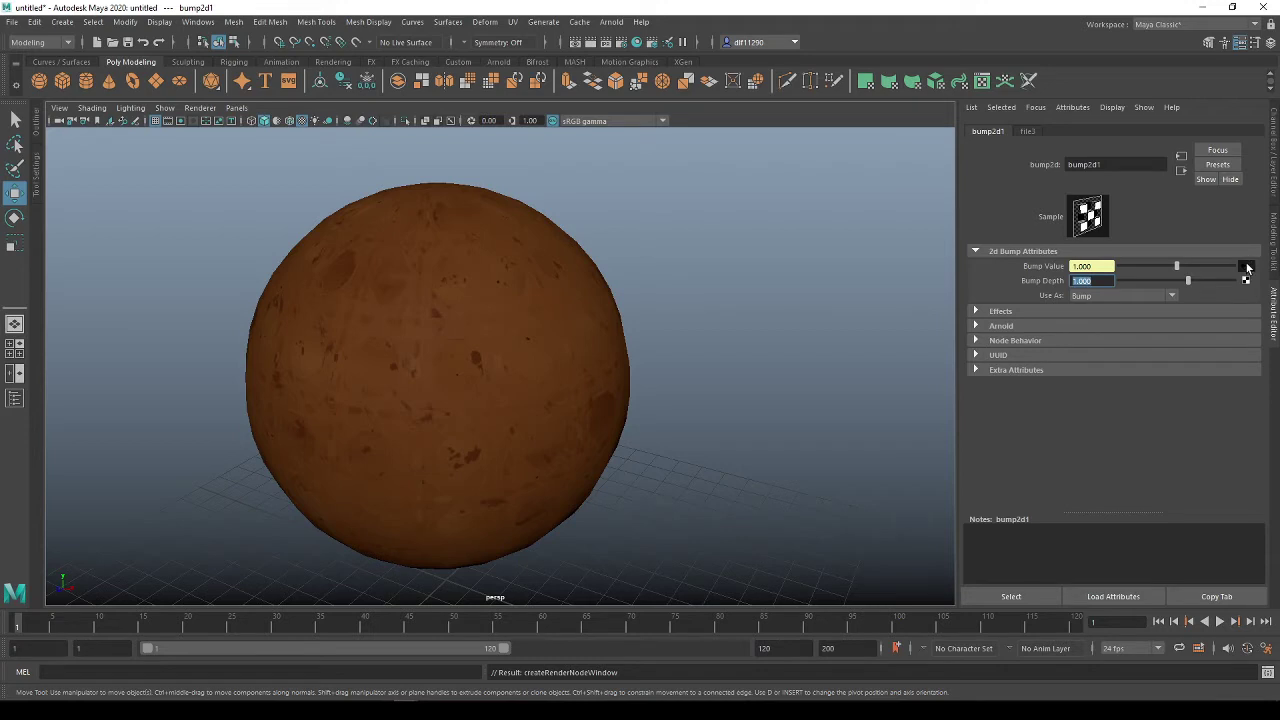
click(1246, 266)
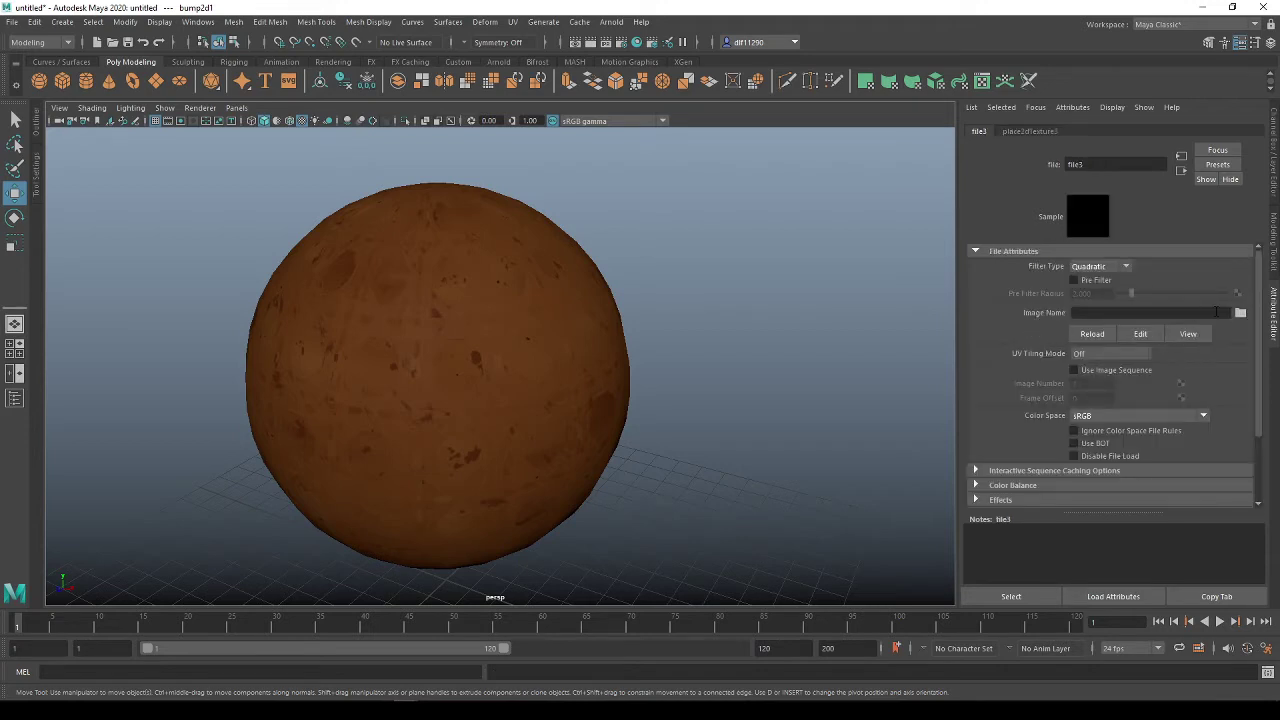
click(1240, 313)
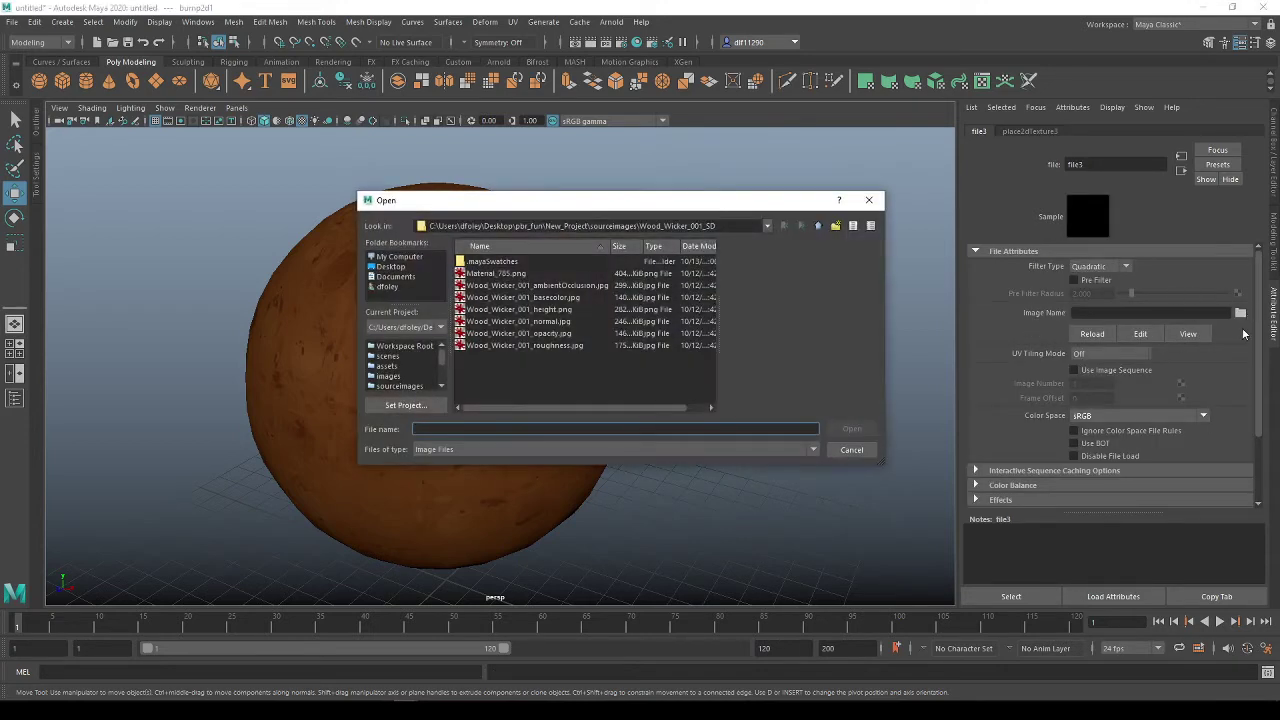
click(551, 323)
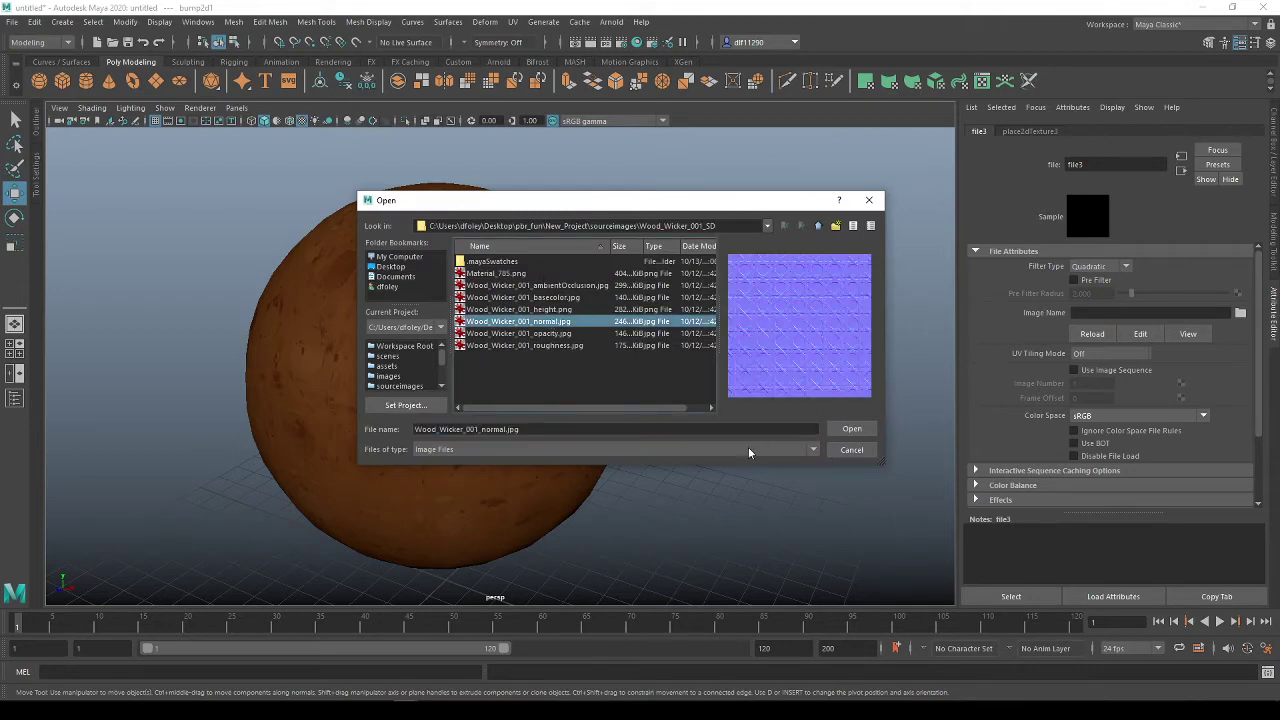
click(852, 429)
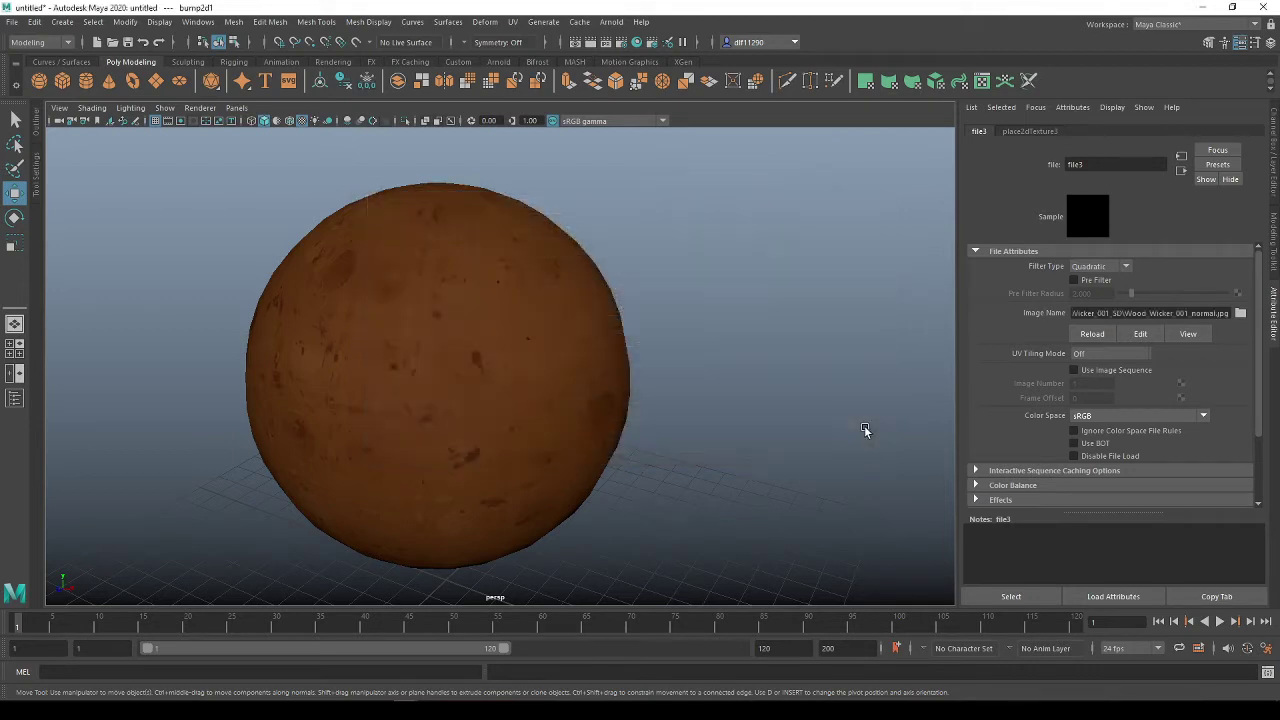
Set place2dTexture3's U repeat to 2, then move up to the bump2d1 node.
click(1042, 130)
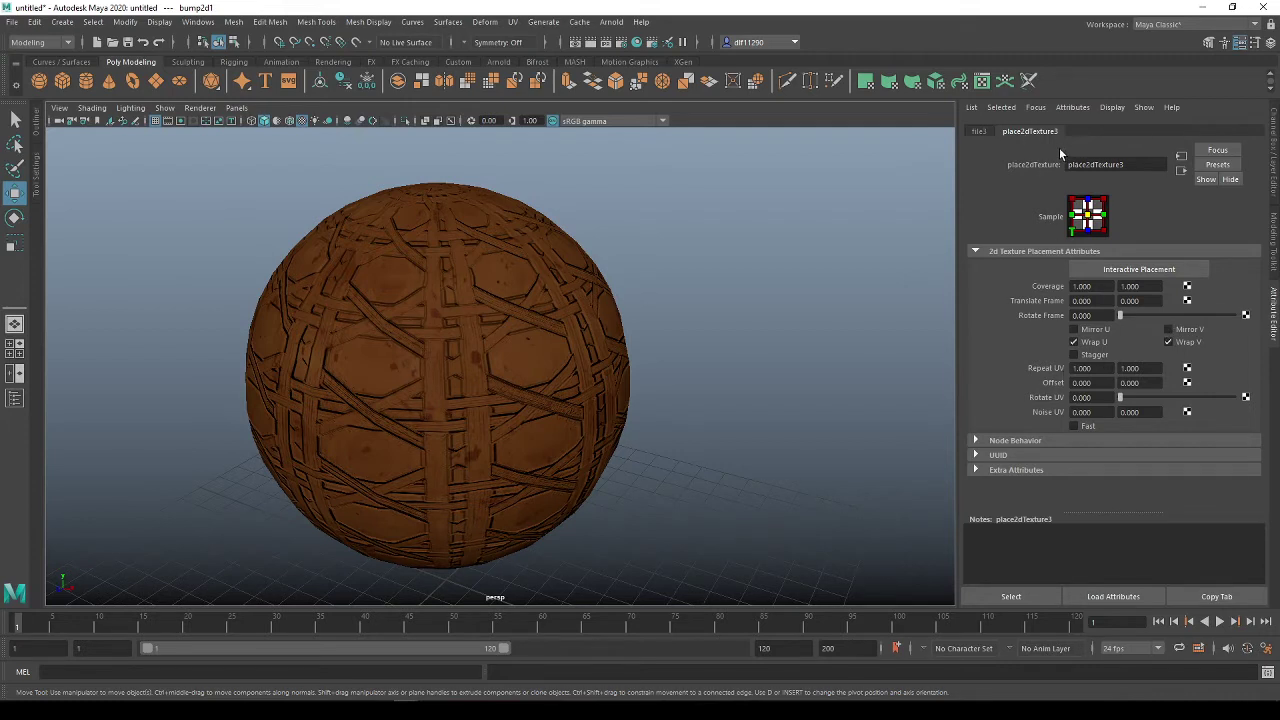
double_click(1112, 368)
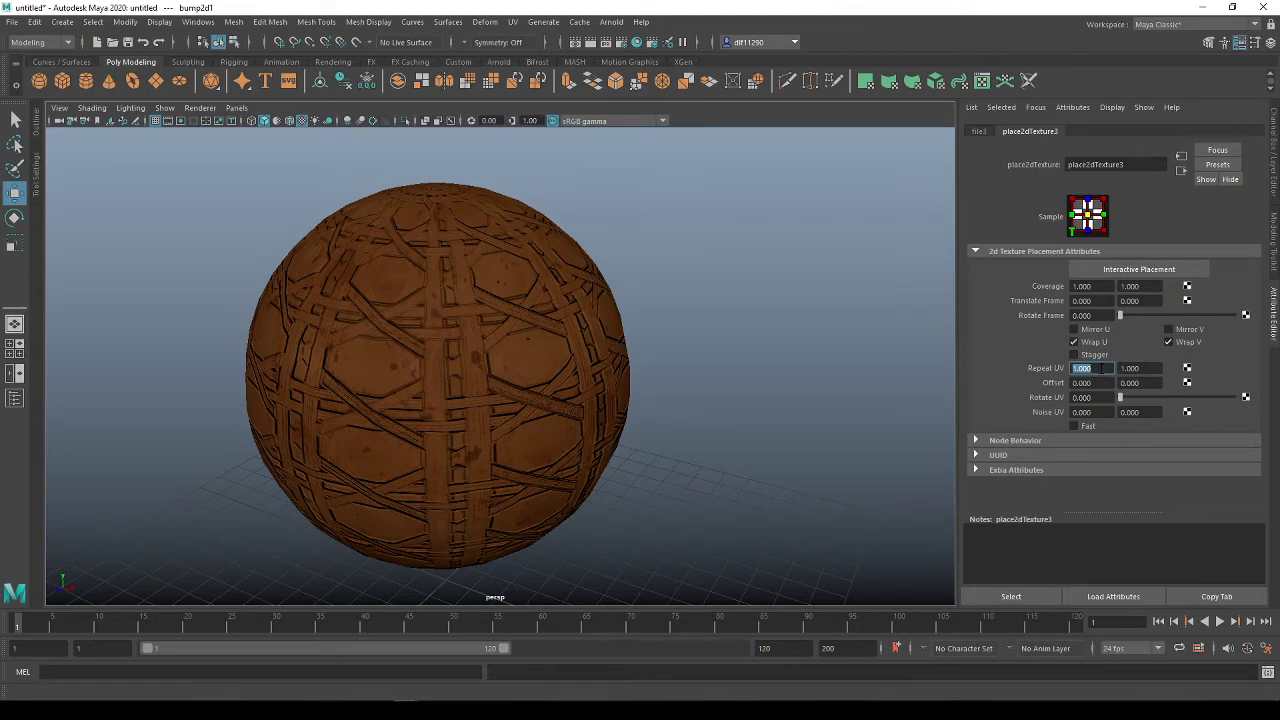
text(2)
key(Return)
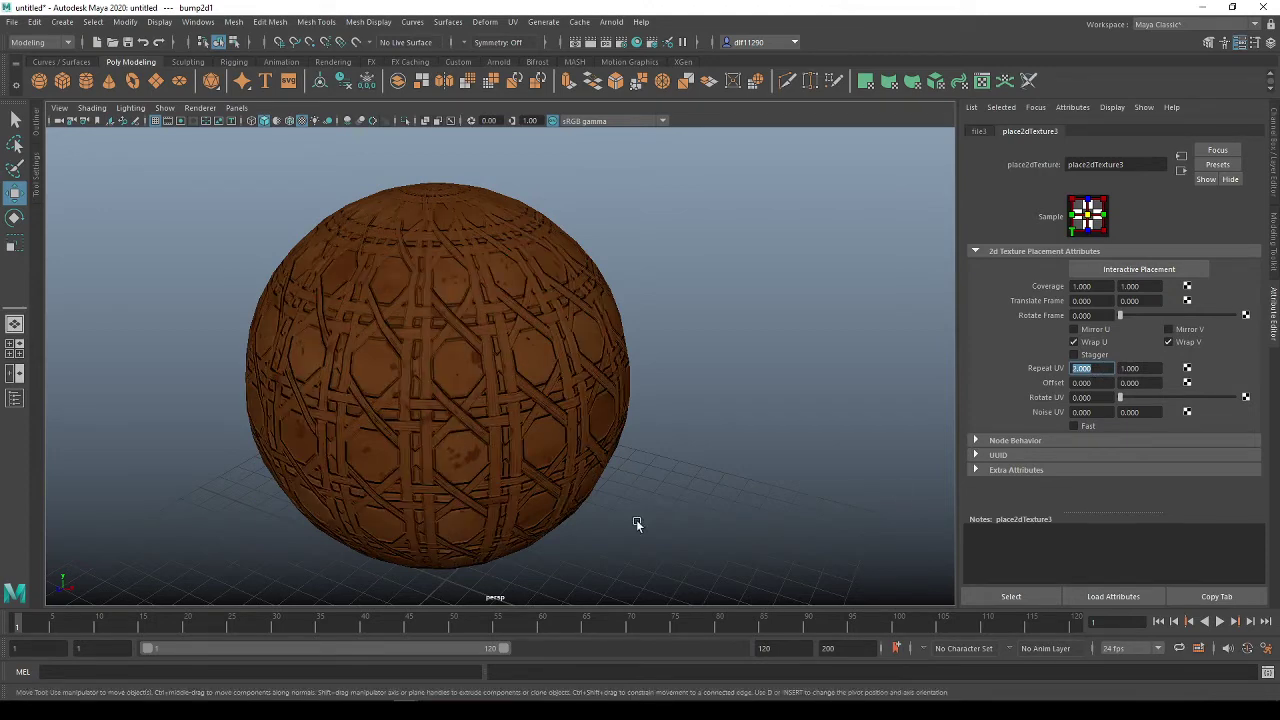
click(1184, 170)
click(1184, 171)
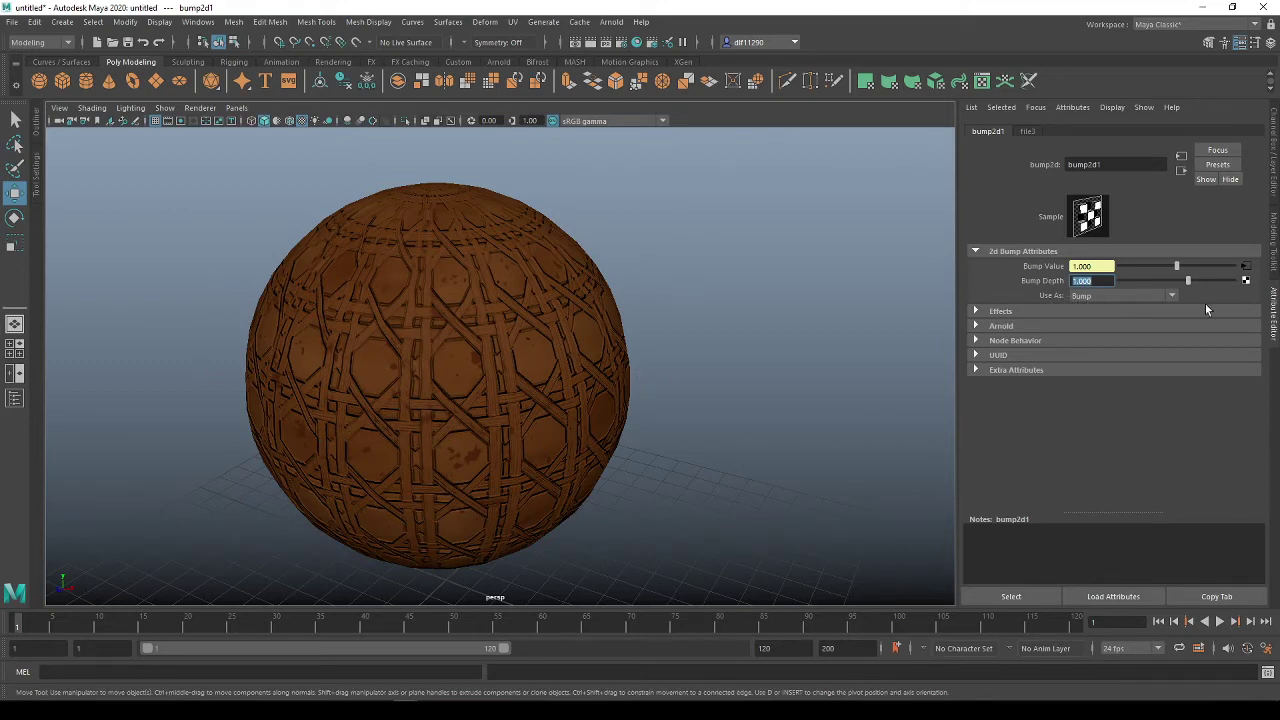
Set bump2d1's Use As to Tangent Space Normals after comparing with Bump, then return to wovenSphere.
click(1137, 297)
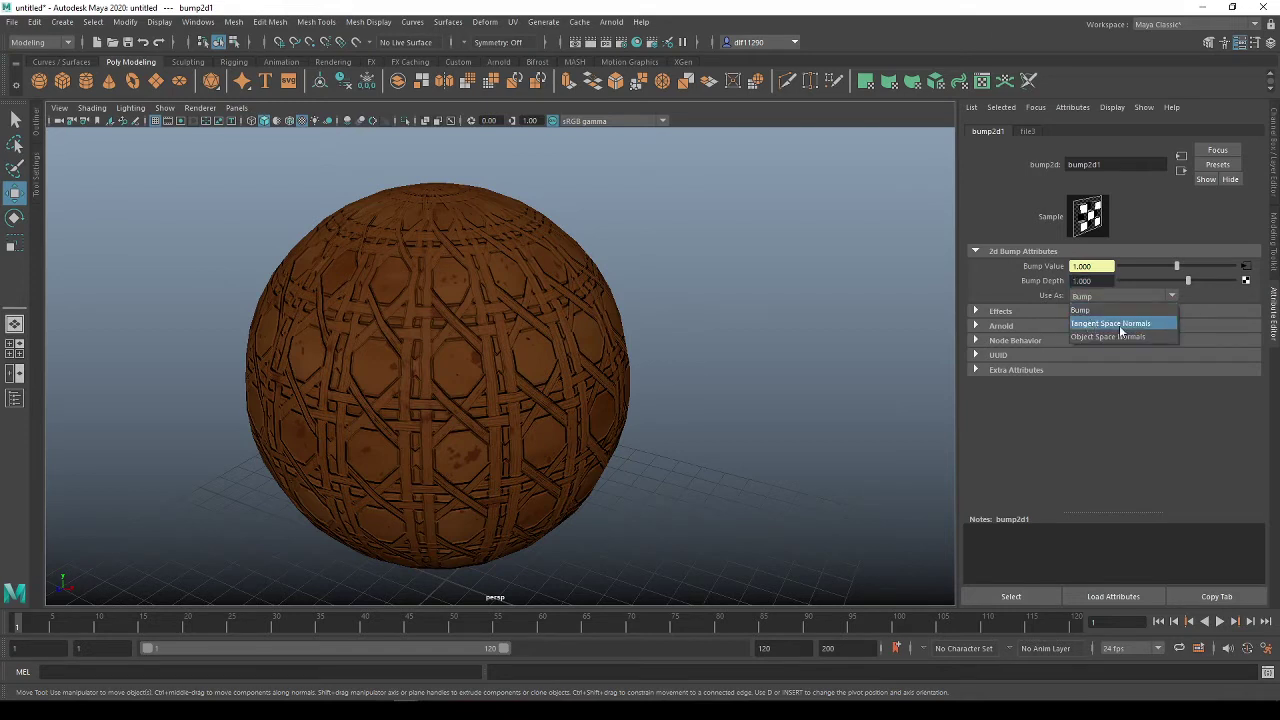
click(1112, 323)
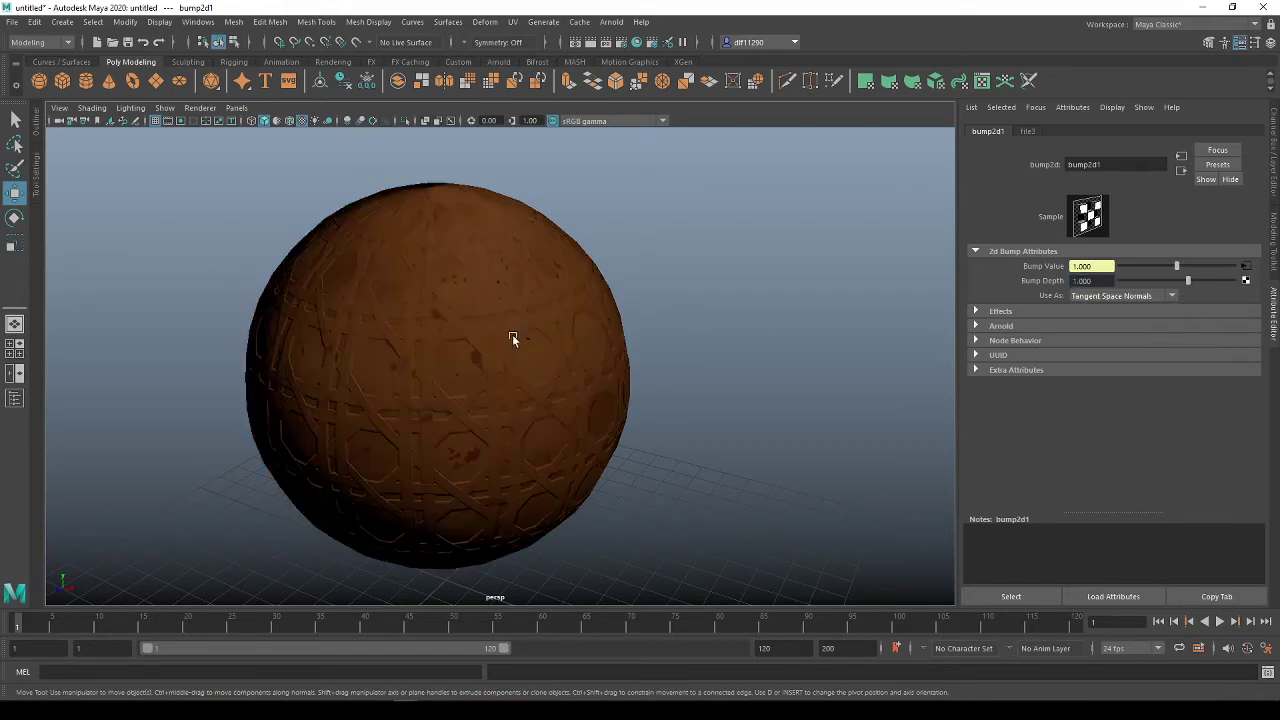
scroll(468, 372, up, 3)
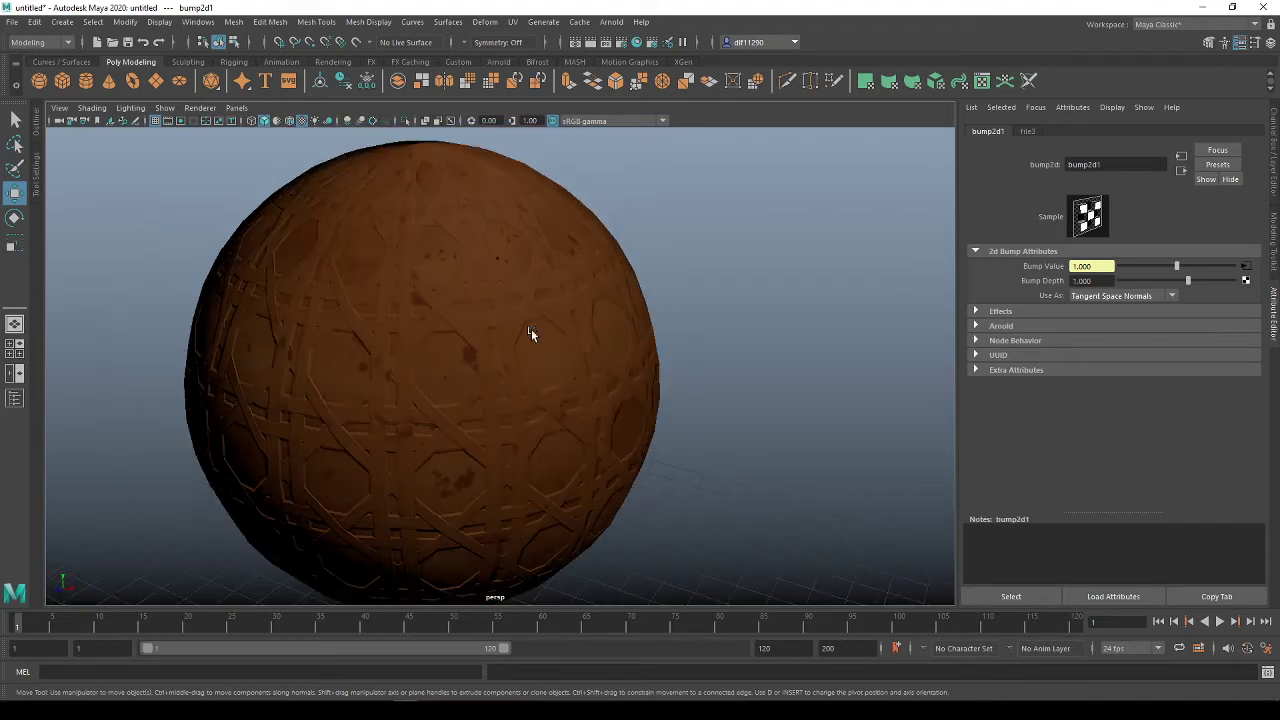
scroll(457, 418, down, 4)
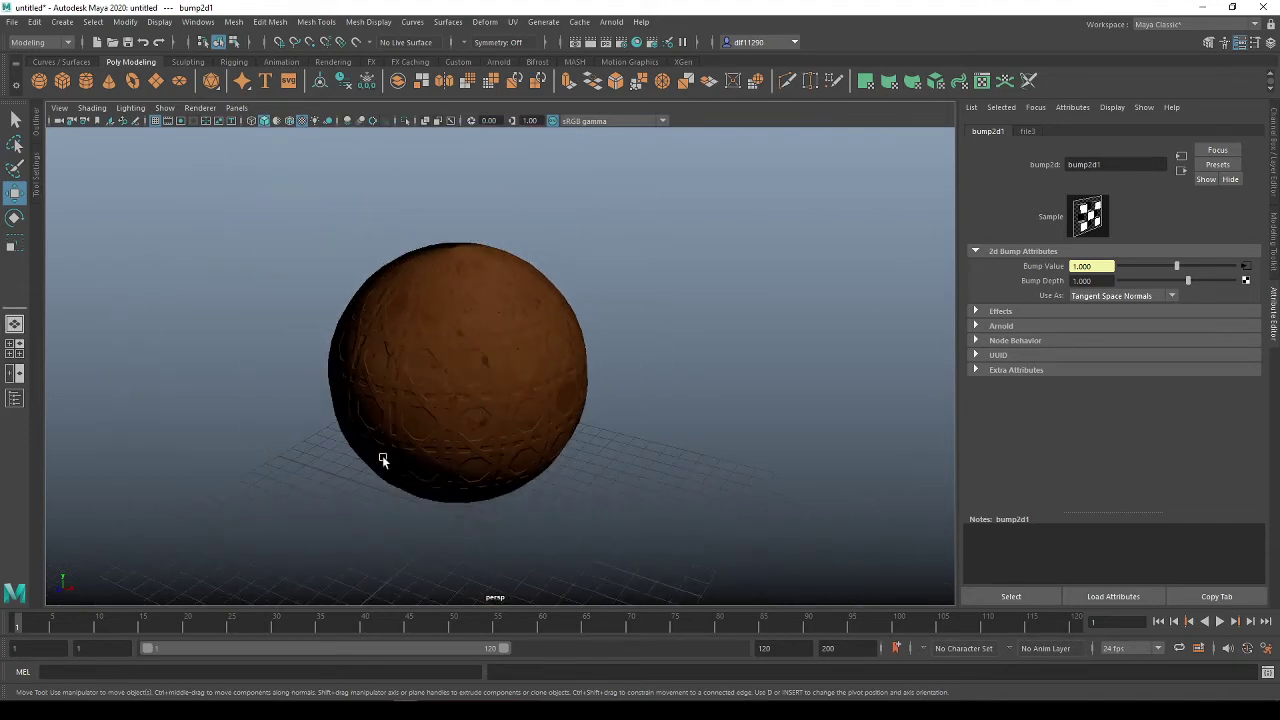
click(1143, 299)
click(1132, 310)
alt+drag(495, 420, 560, 430)
click(1143, 297)
click(1146, 325)
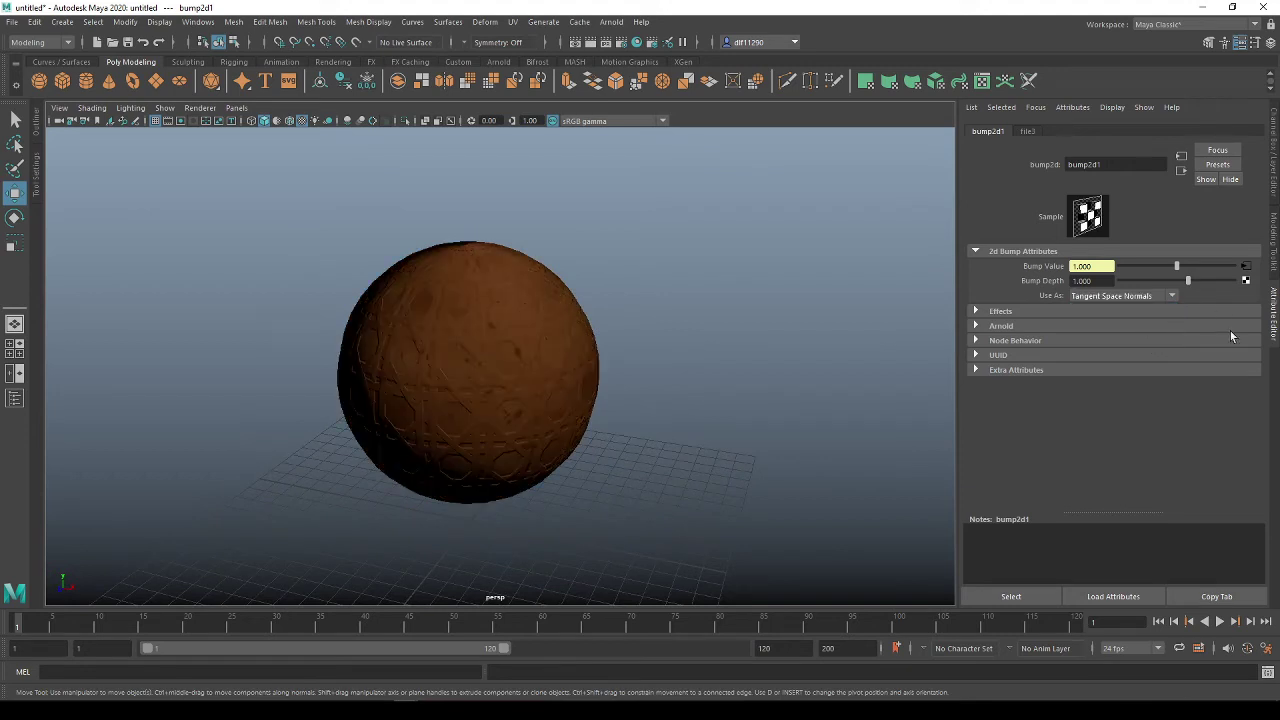
click(1185, 176)
scroll(1160, 415, up, 3)
Connect a File texture (file4) loading Wood_Wicker_001_opacity.jpg to the material's Opacity.
scroll(1048, 415, down, 3)
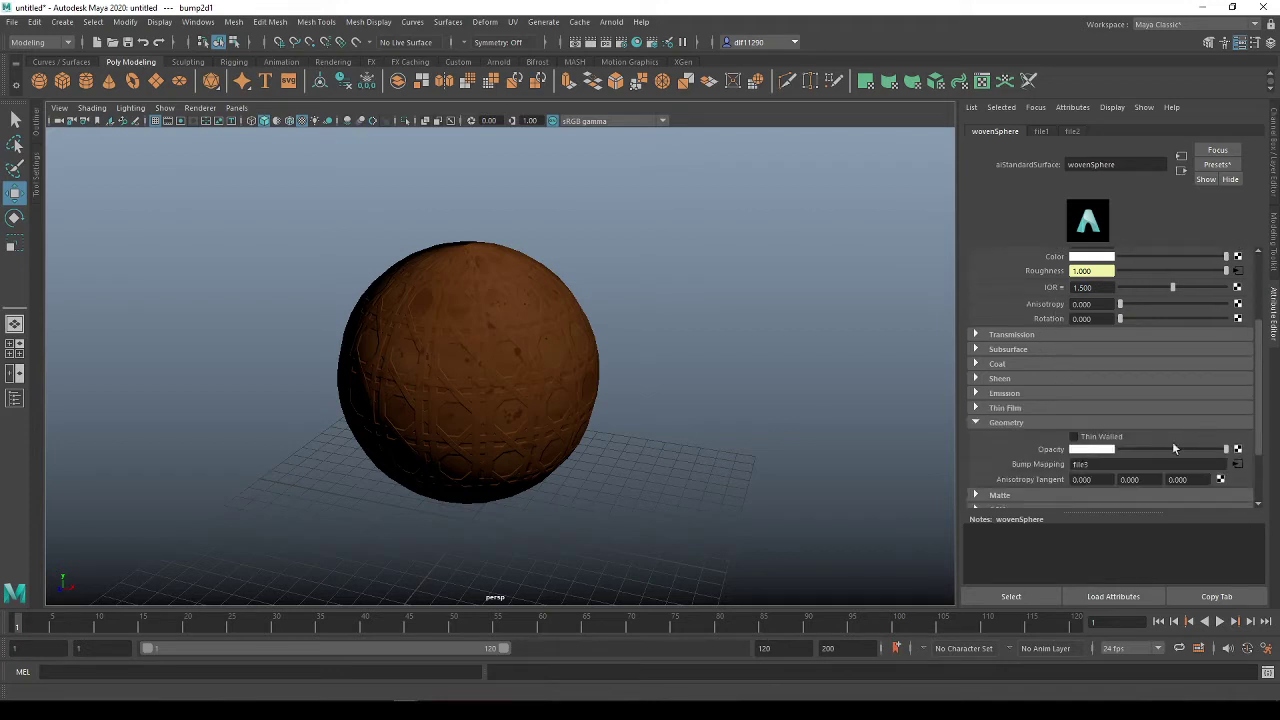
click(1239, 449)
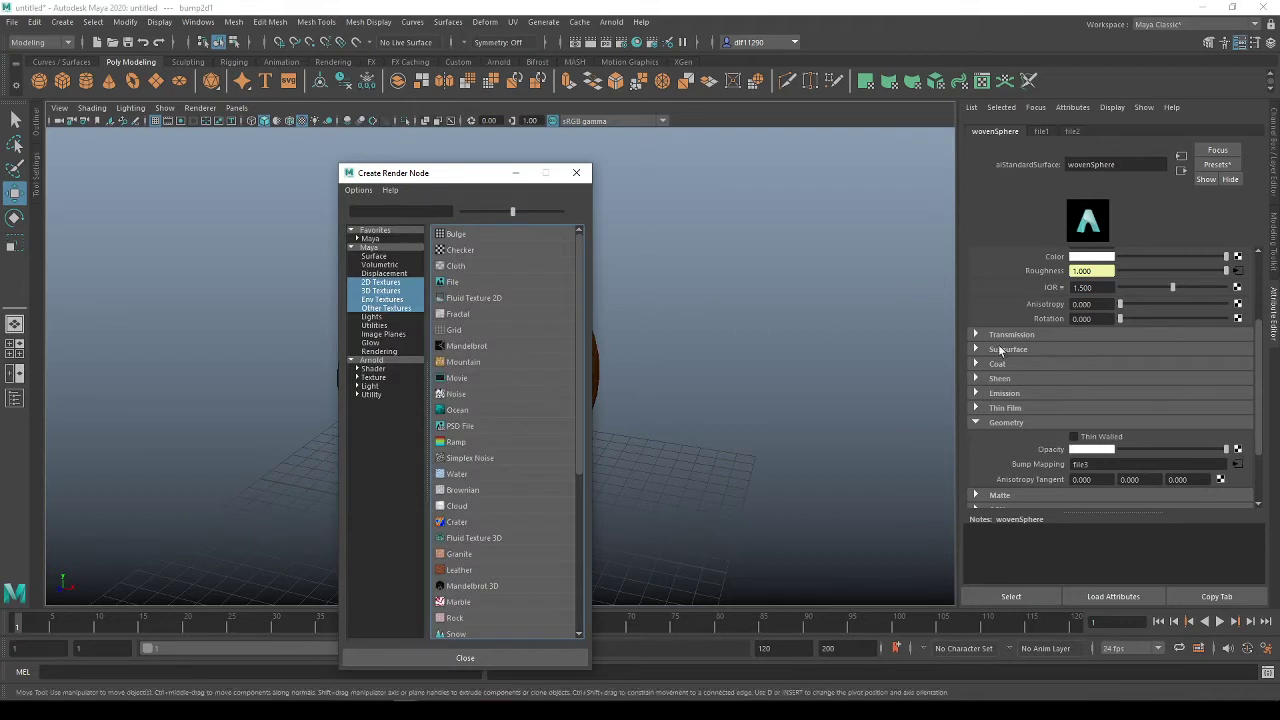
click(464, 284)
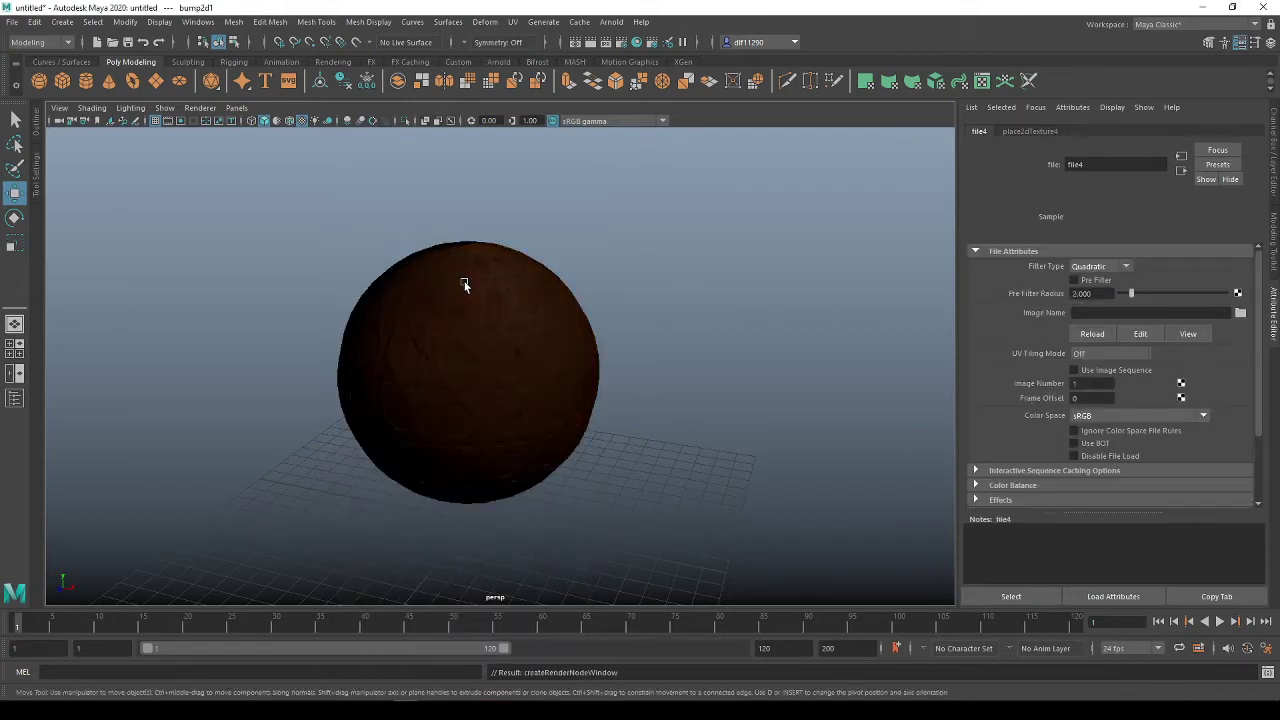
click(1240, 313)
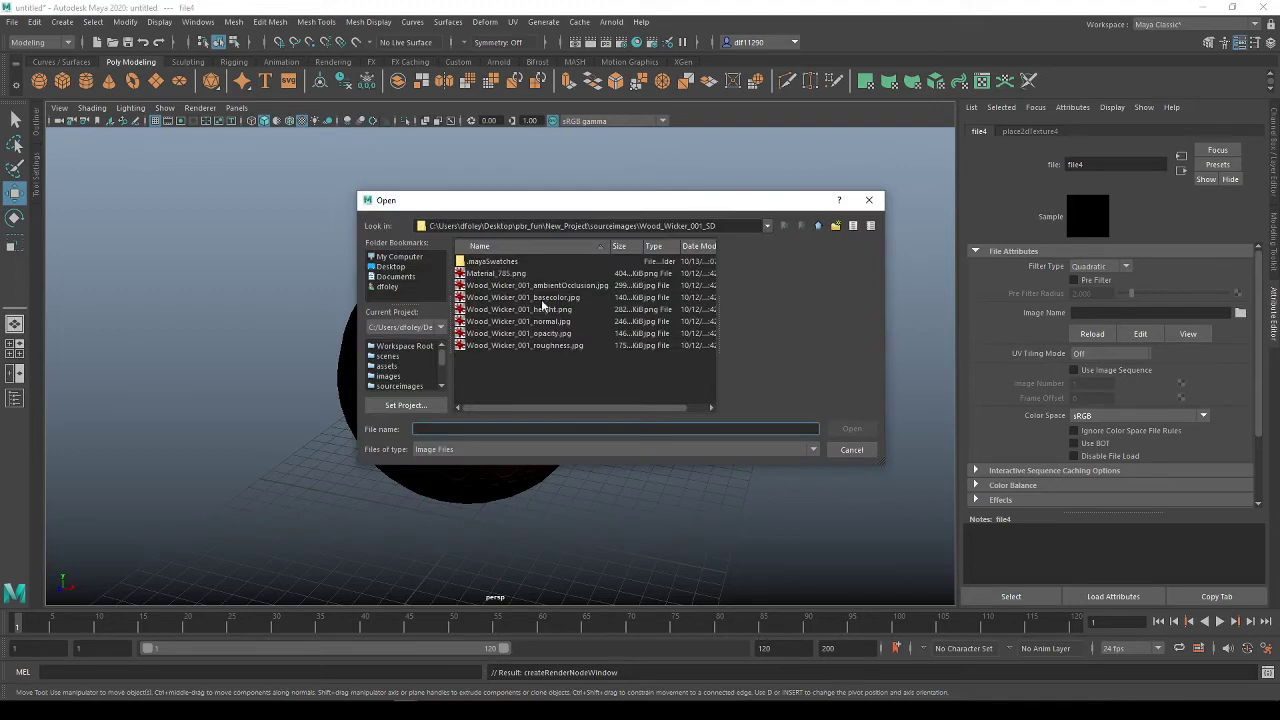
click(560, 333)
click(850, 429)
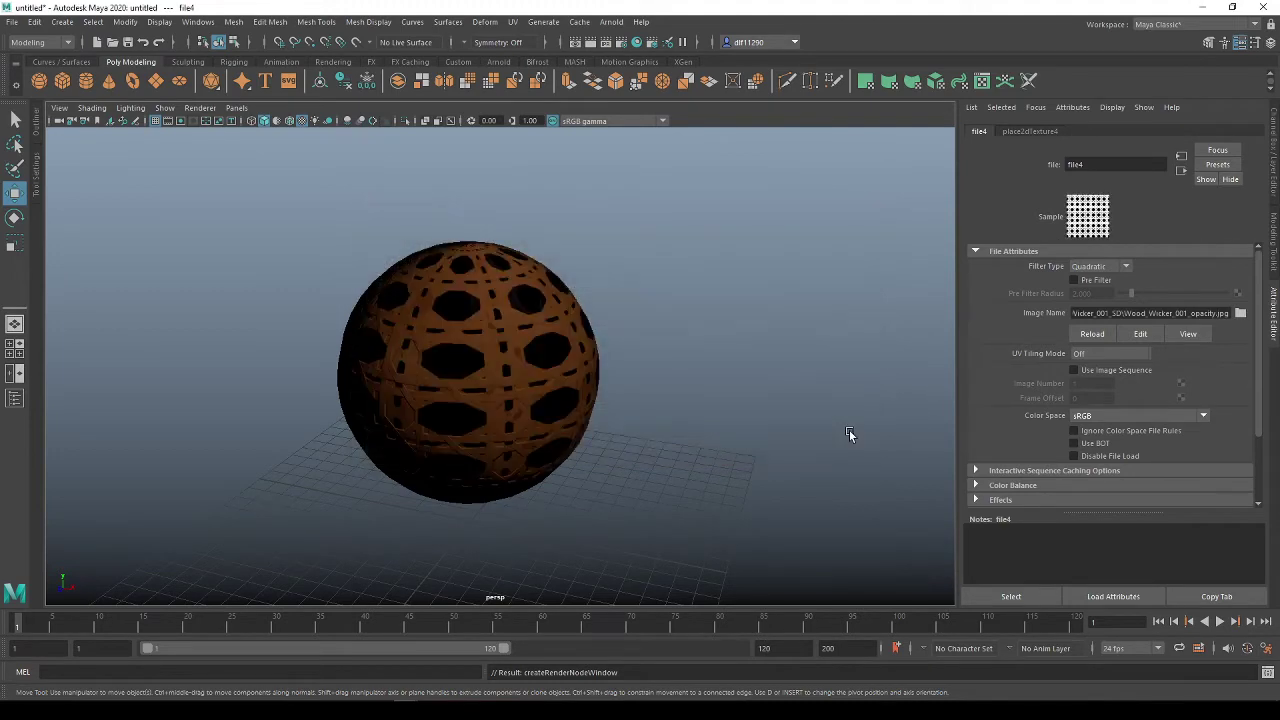
Set place2dTexture4's U repeat to 2 and view the sphere from above.
click(1020, 131)
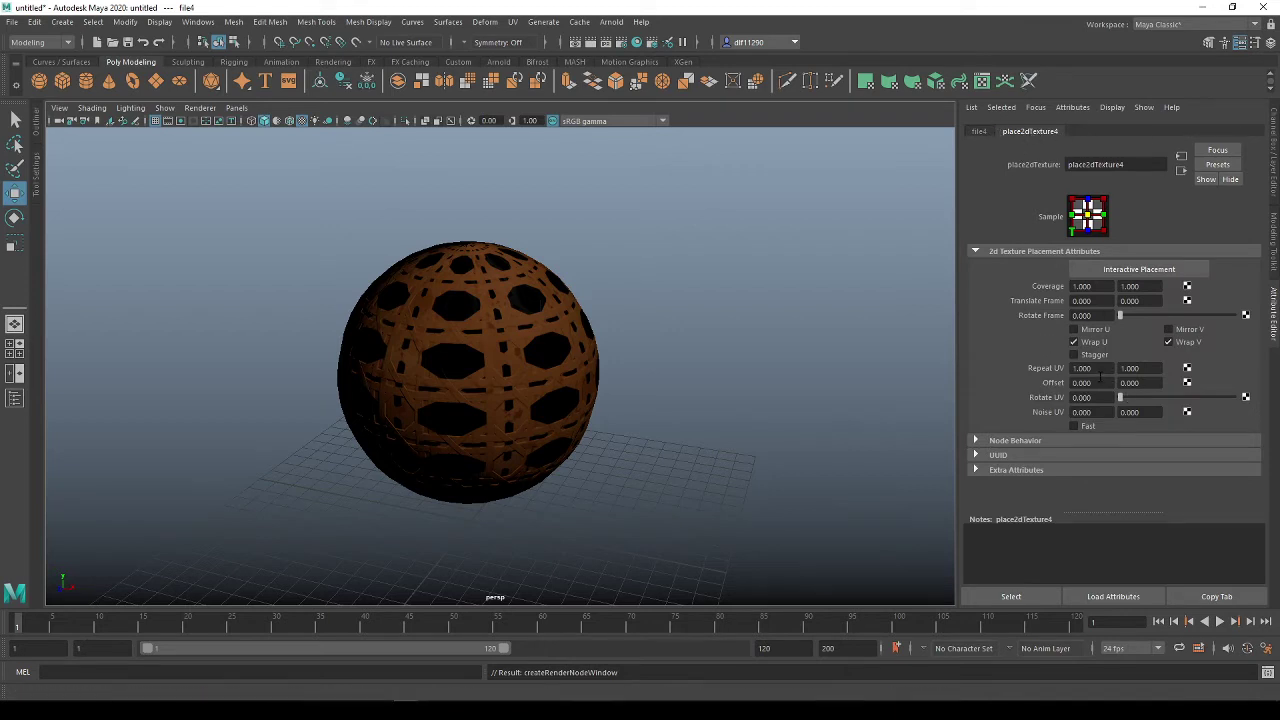
click(1098, 368)
text(2)
key(Return)
click(737, 374)
alt+drag(737, 374, 746, 426)
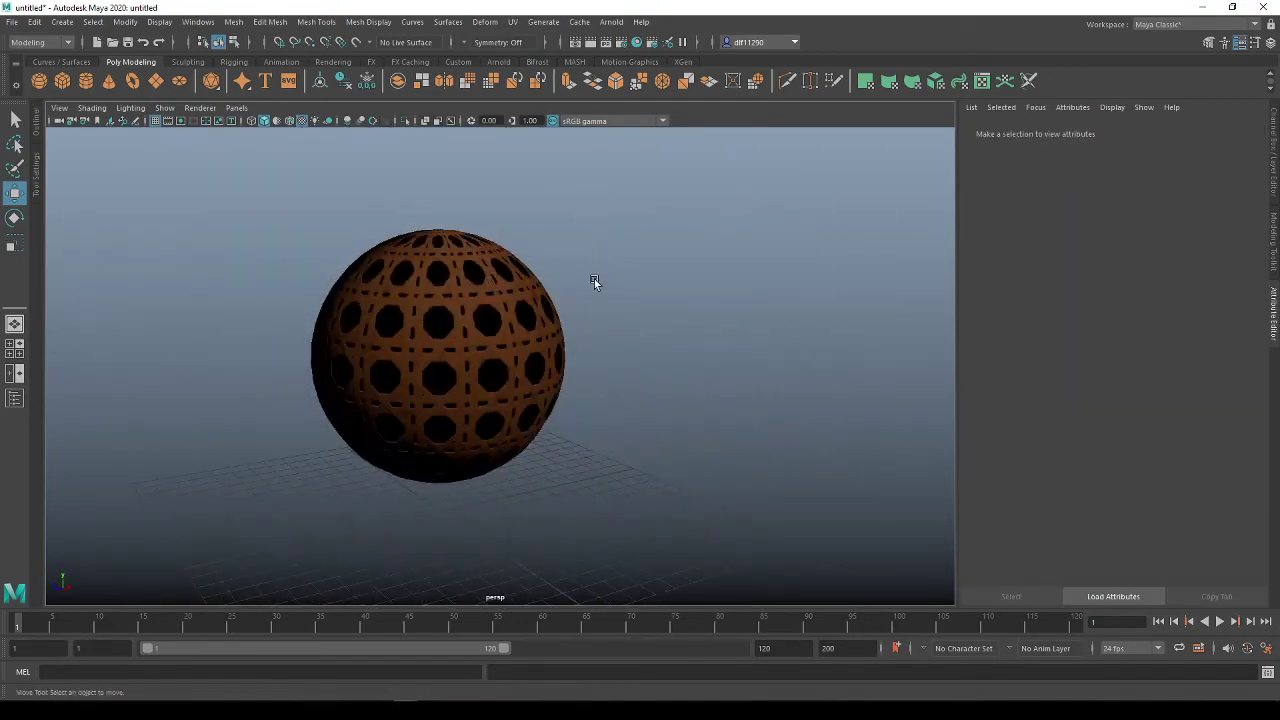
Add an Arnold Skydome Light to the scene.
click(612, 23)
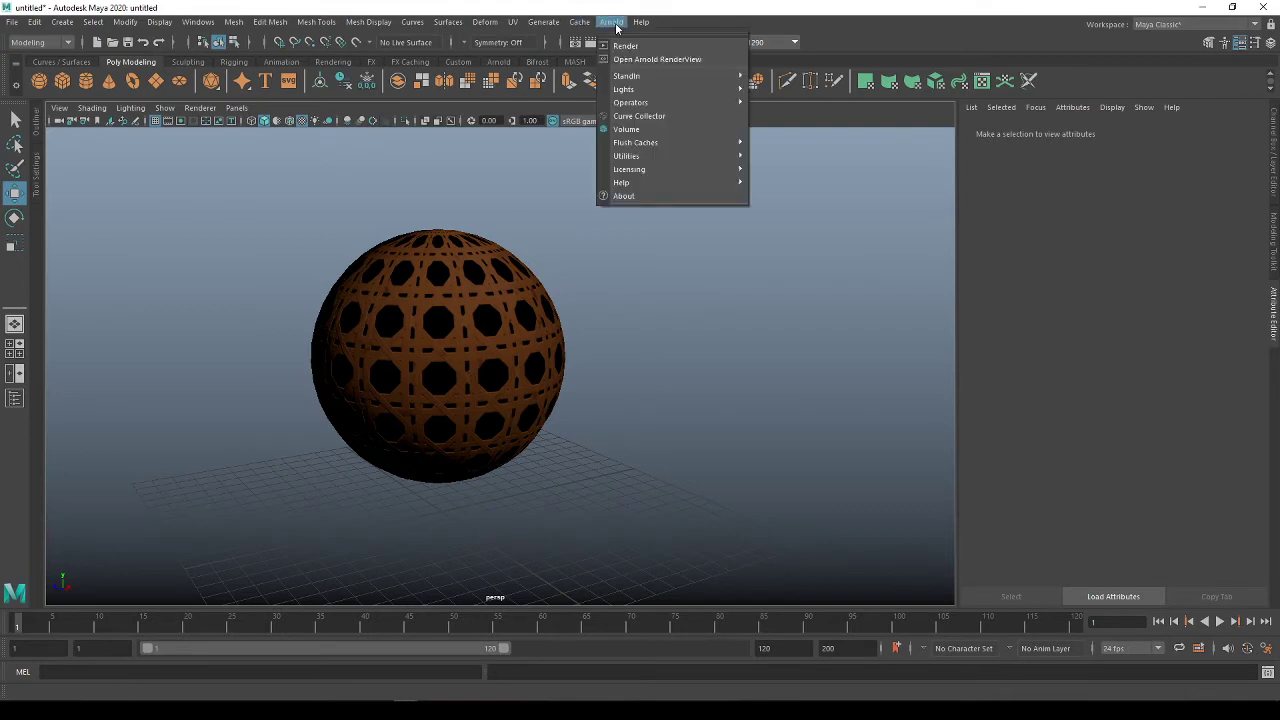
mouse_move(709, 92)
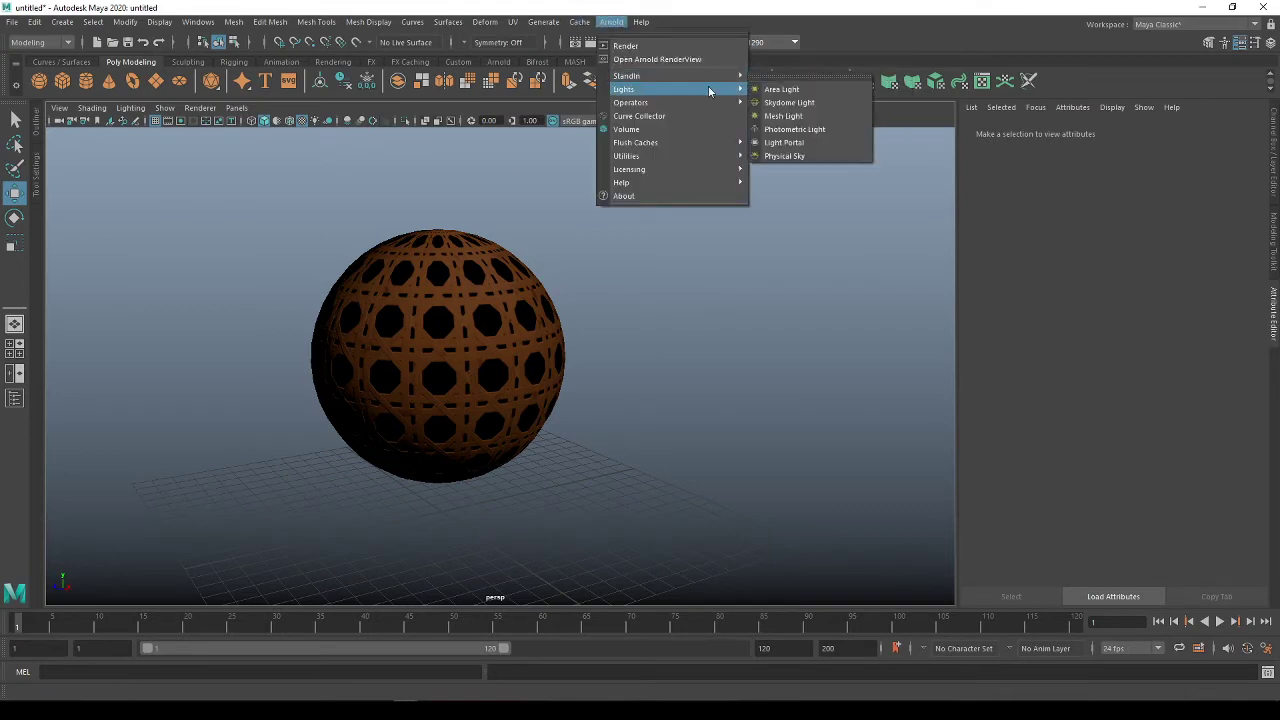
click(789, 102)
Run an IPR render in Arnold RenderView, close it, and deselect the light.
click(618, 25)
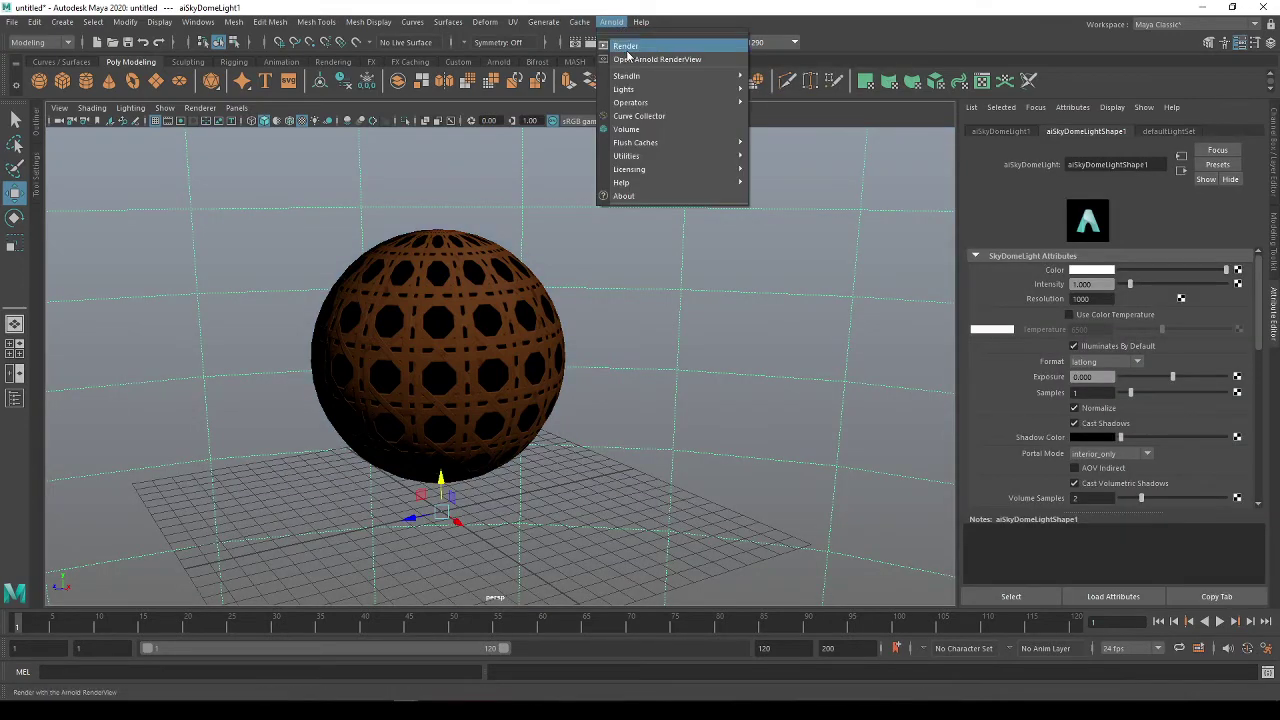
click(681, 60)
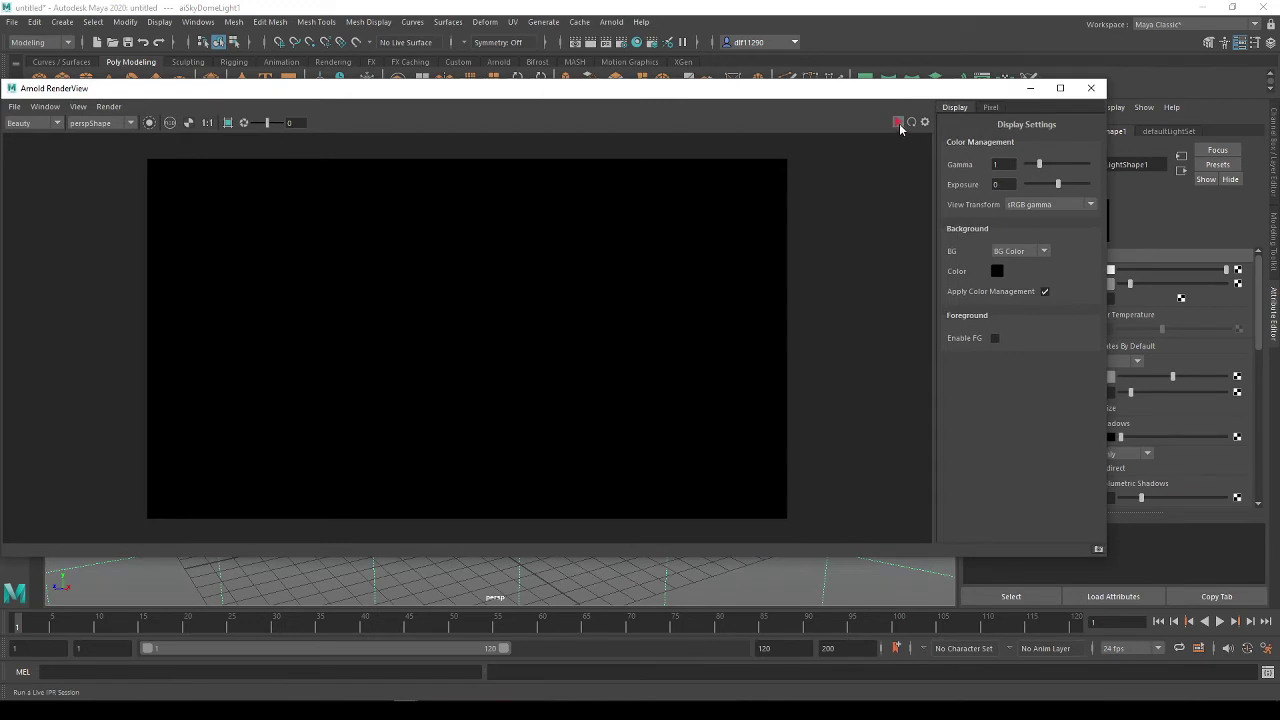
click(898, 123)
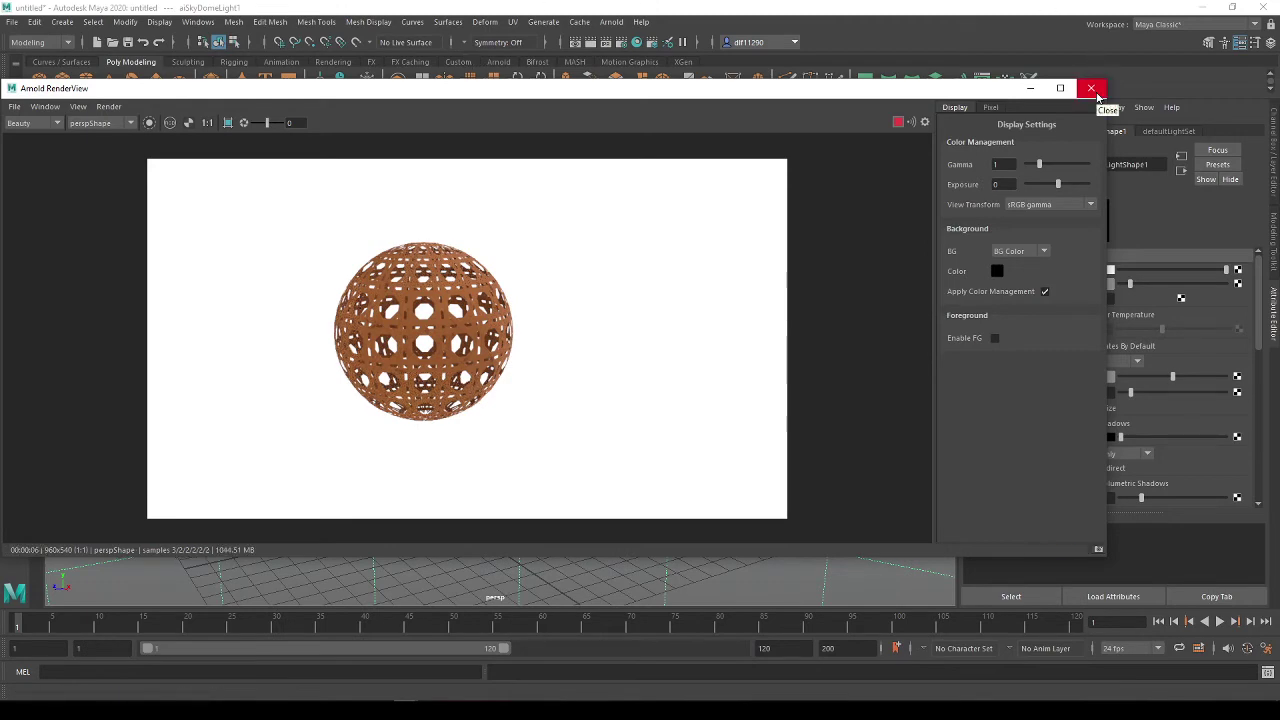
click(1093, 88)
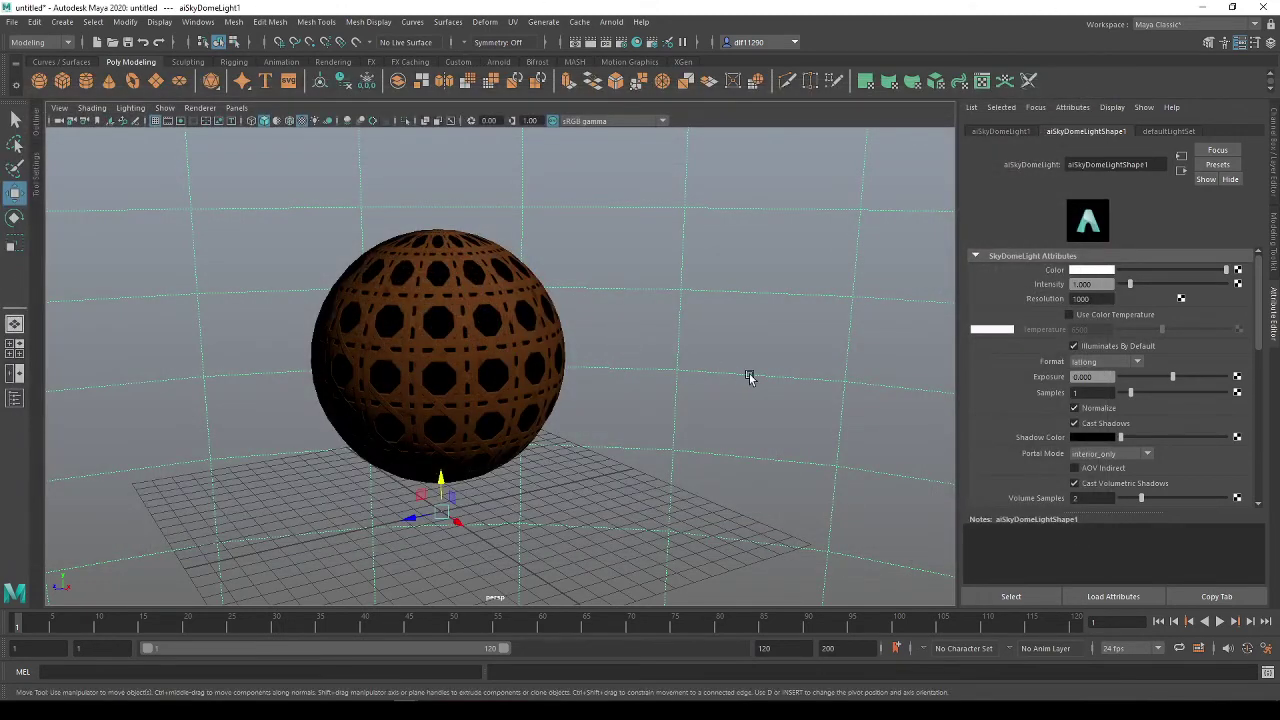
click(722, 247)
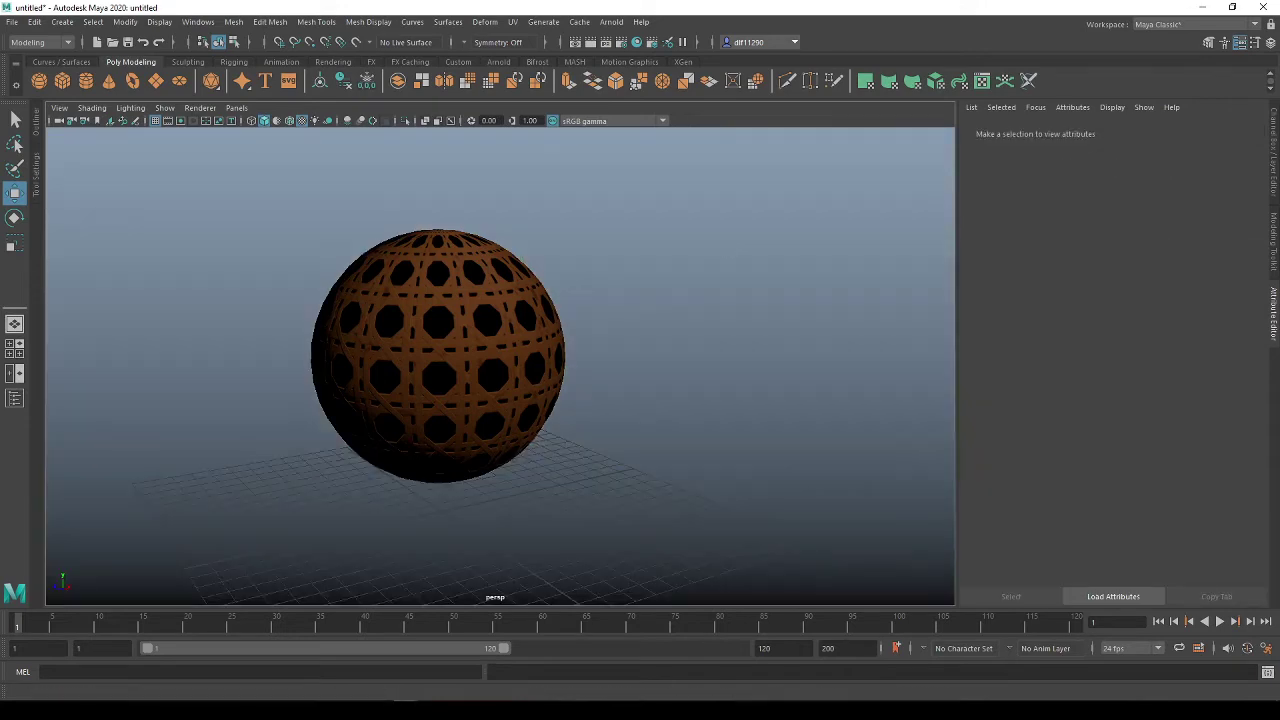
Open the Hypershade from Windows > Rendering Editors.
key(alt+Tab)
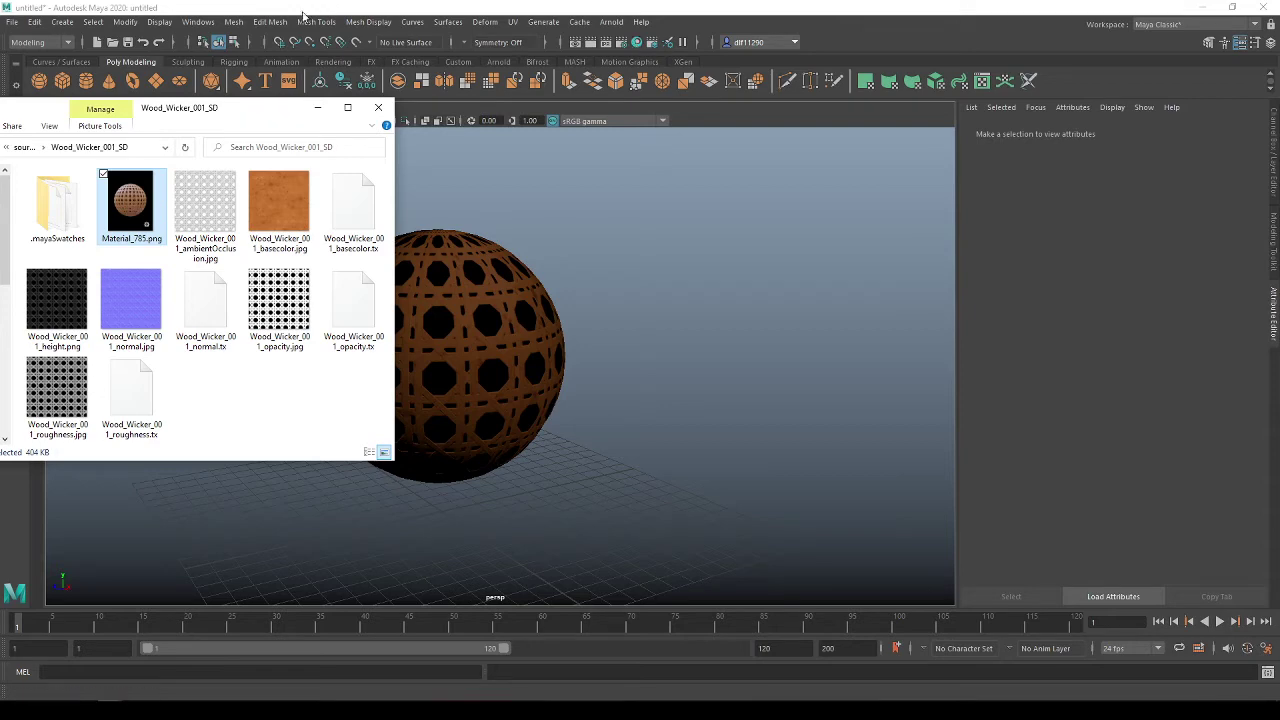
click(198, 22)
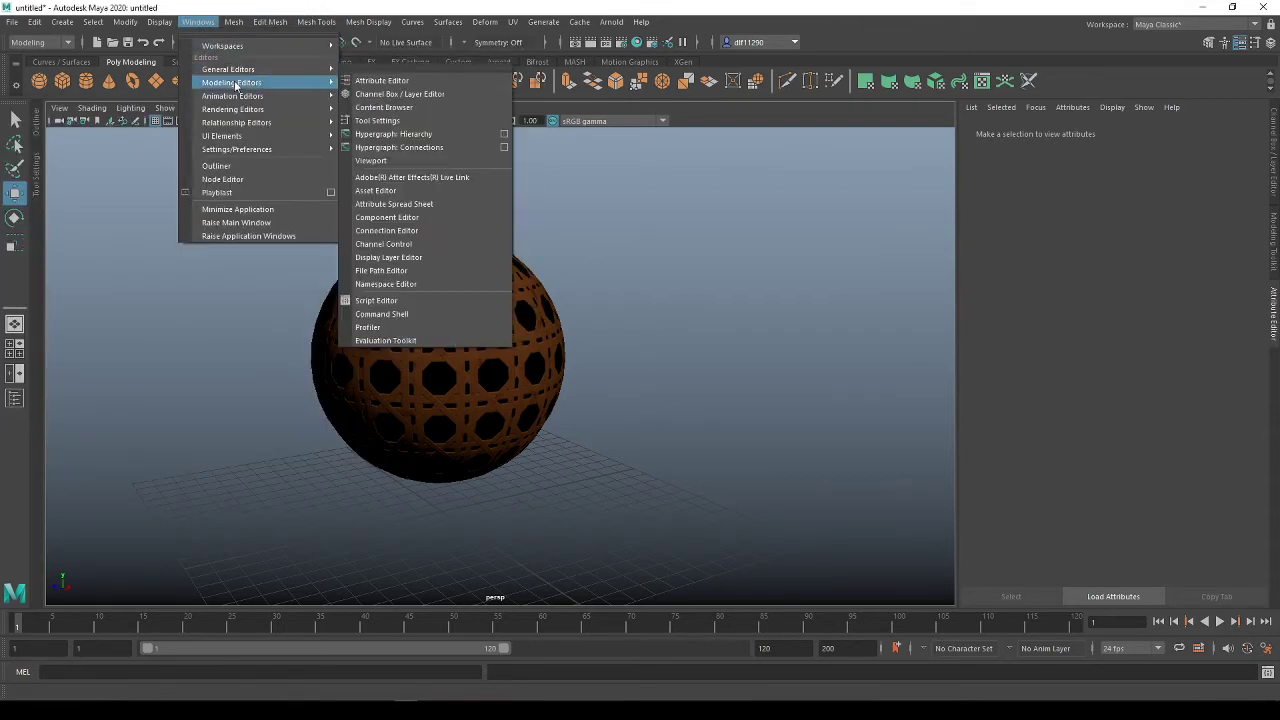
mouse_move(242, 110)
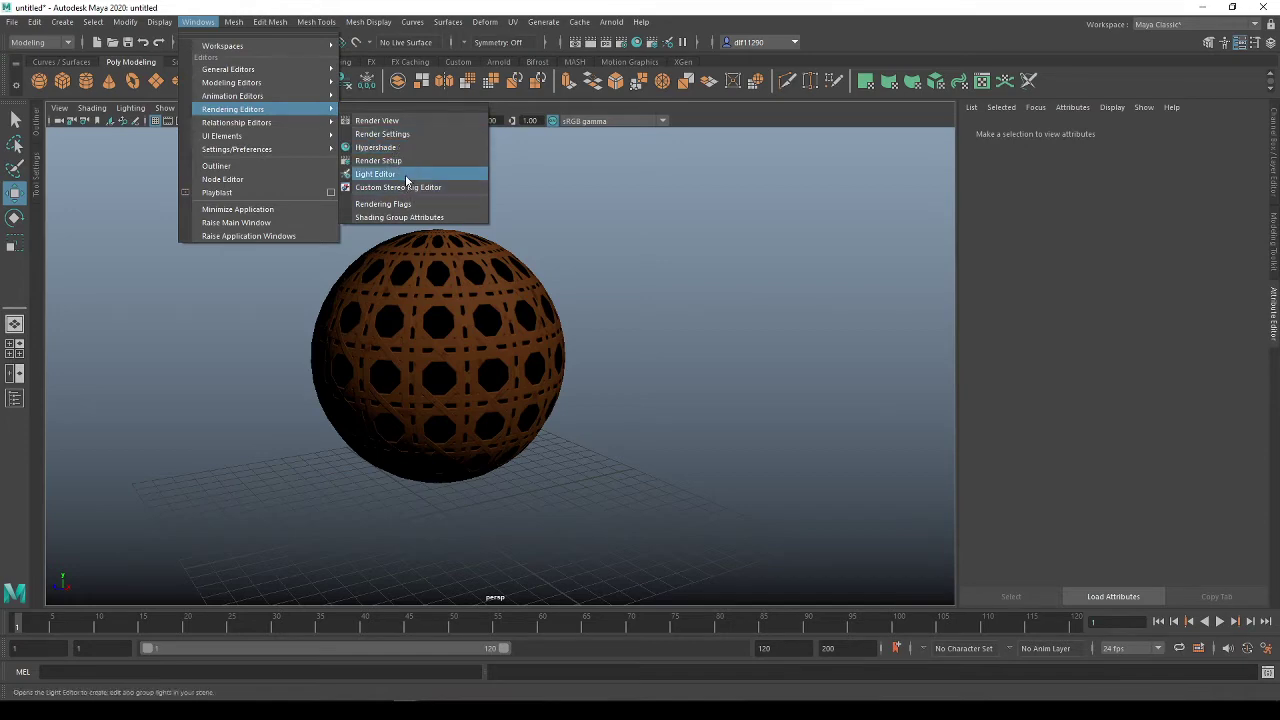
click(385, 148)
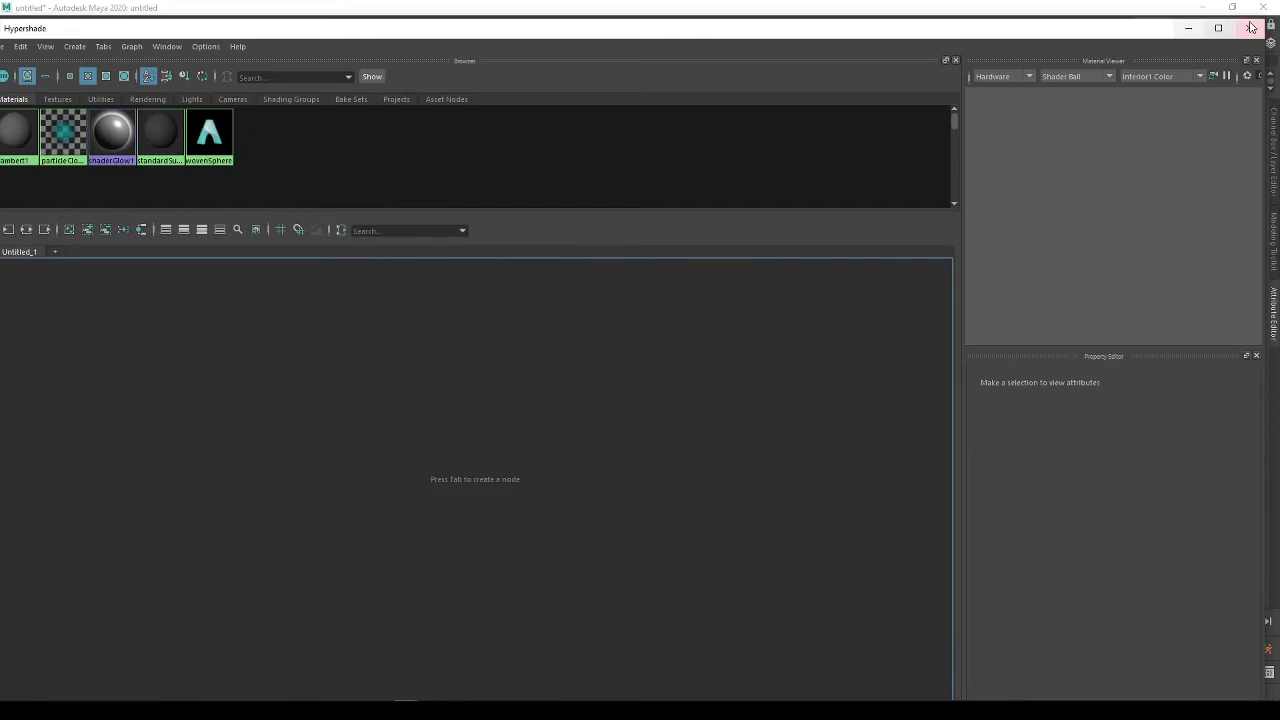
Restore and reposition the Hypershade window, then select the wovenSphere material.
drag(930, 38, 980, 55)
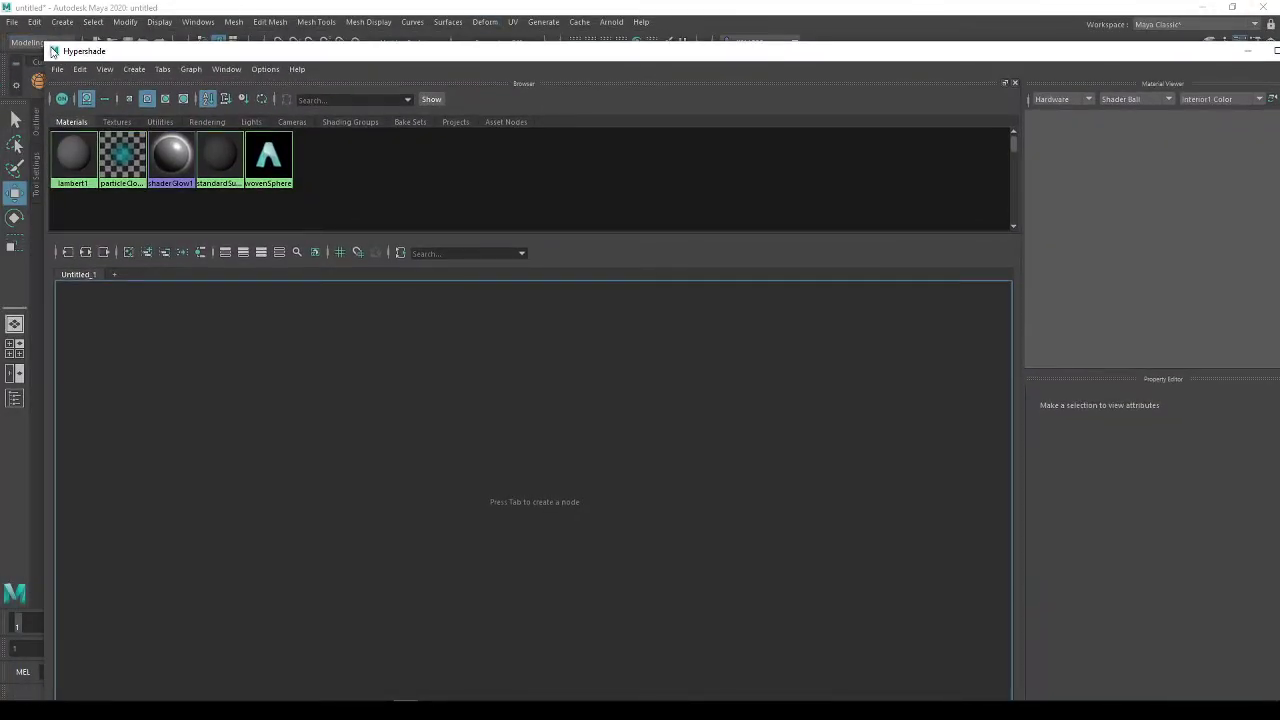
drag(62, 48, 456, 158)
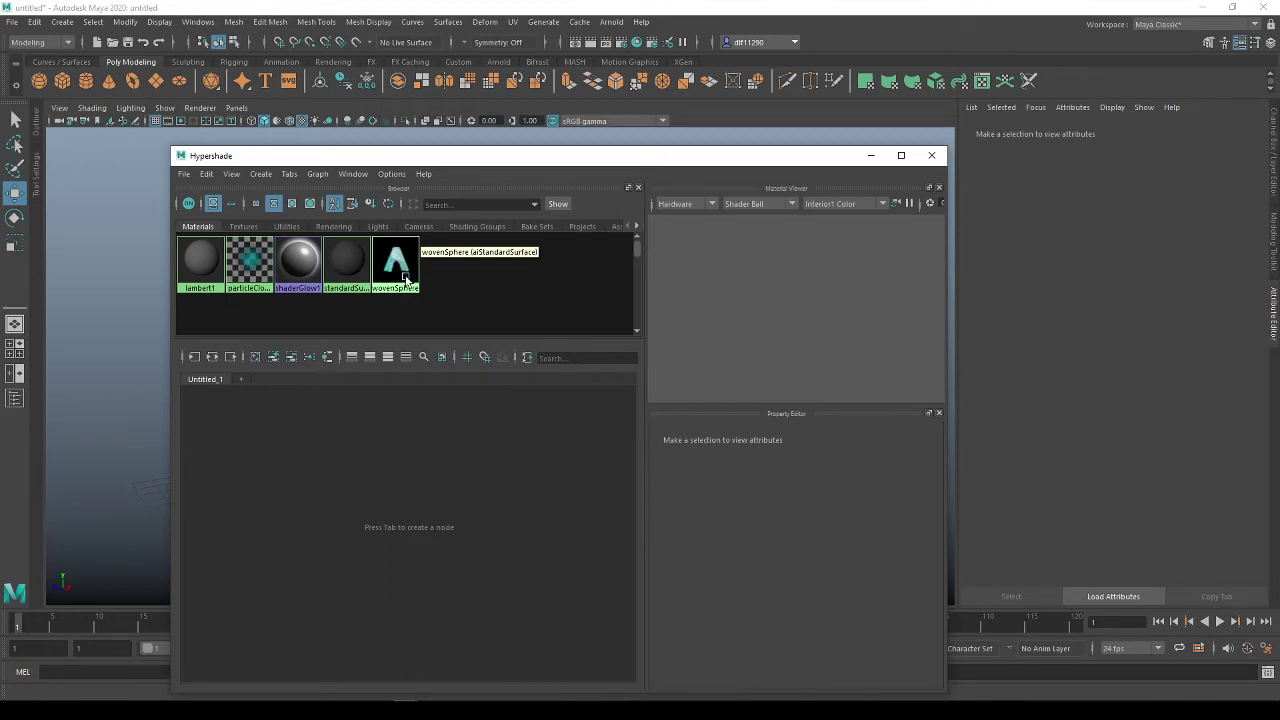
click(404, 277)
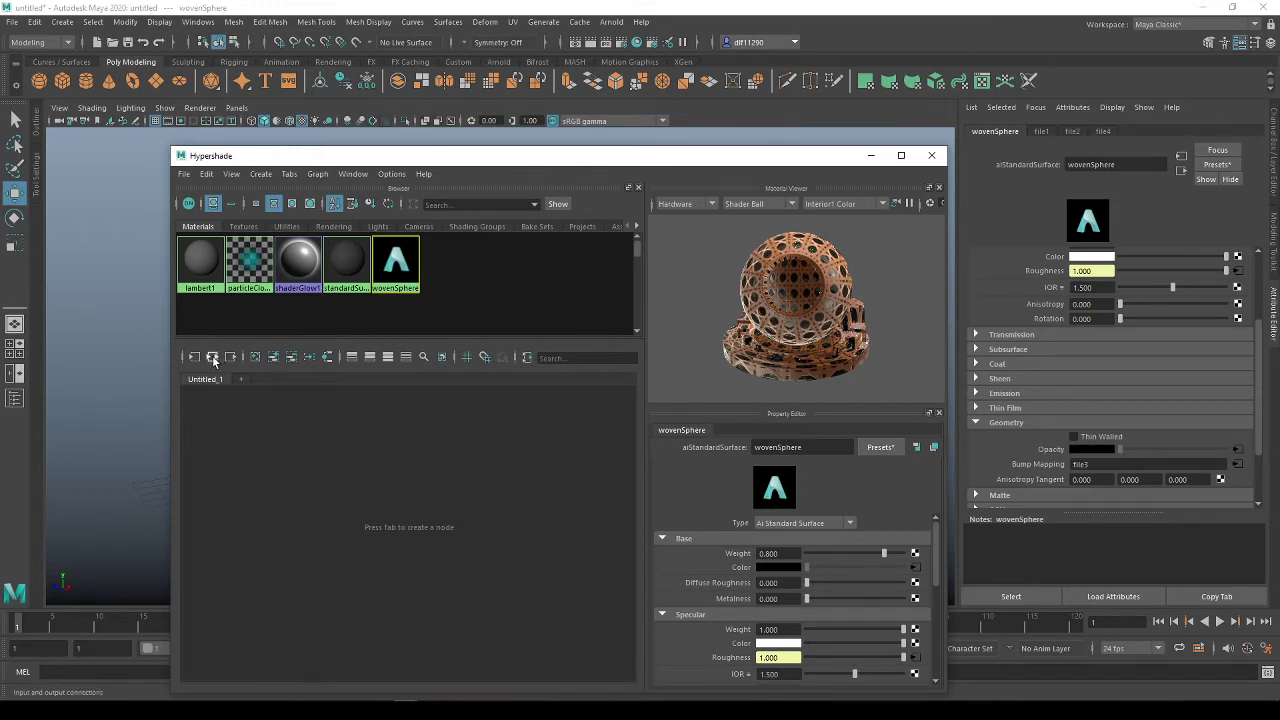
Graph wovenSphere's input and output connections in a maximized Hypershade and frame the network.
click(212, 358)
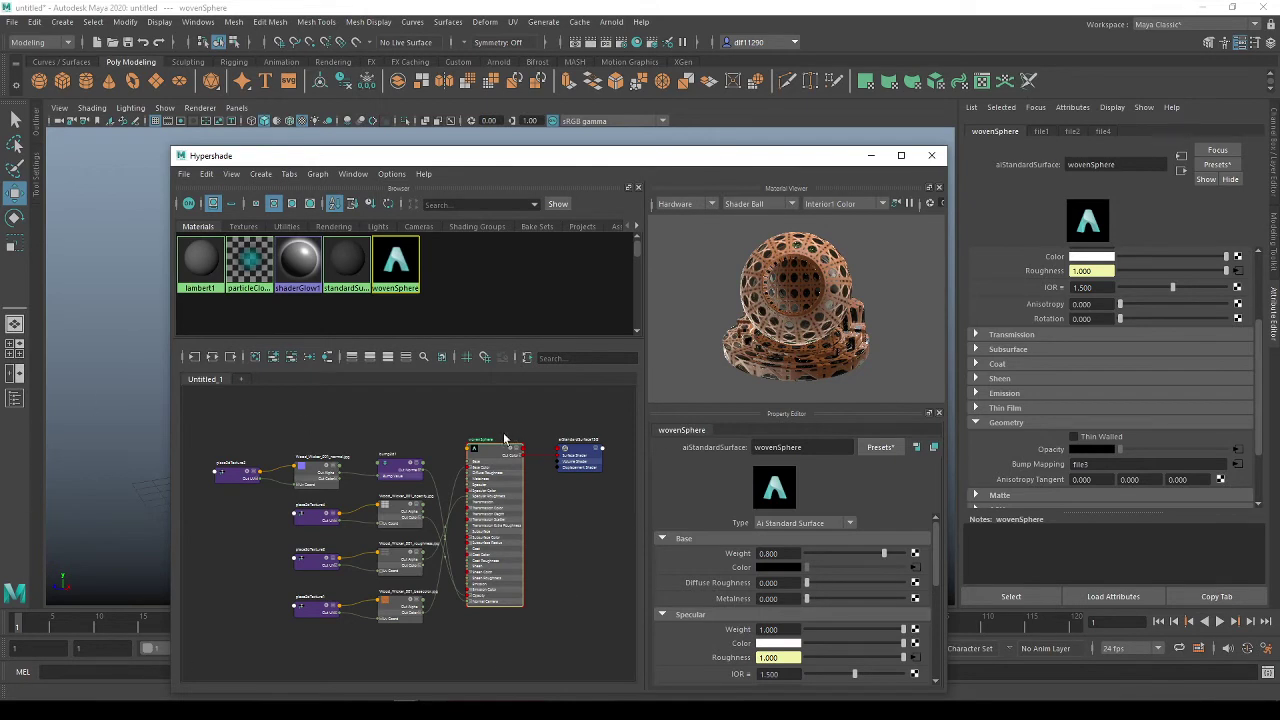
drag(448, 664, 312, 612)
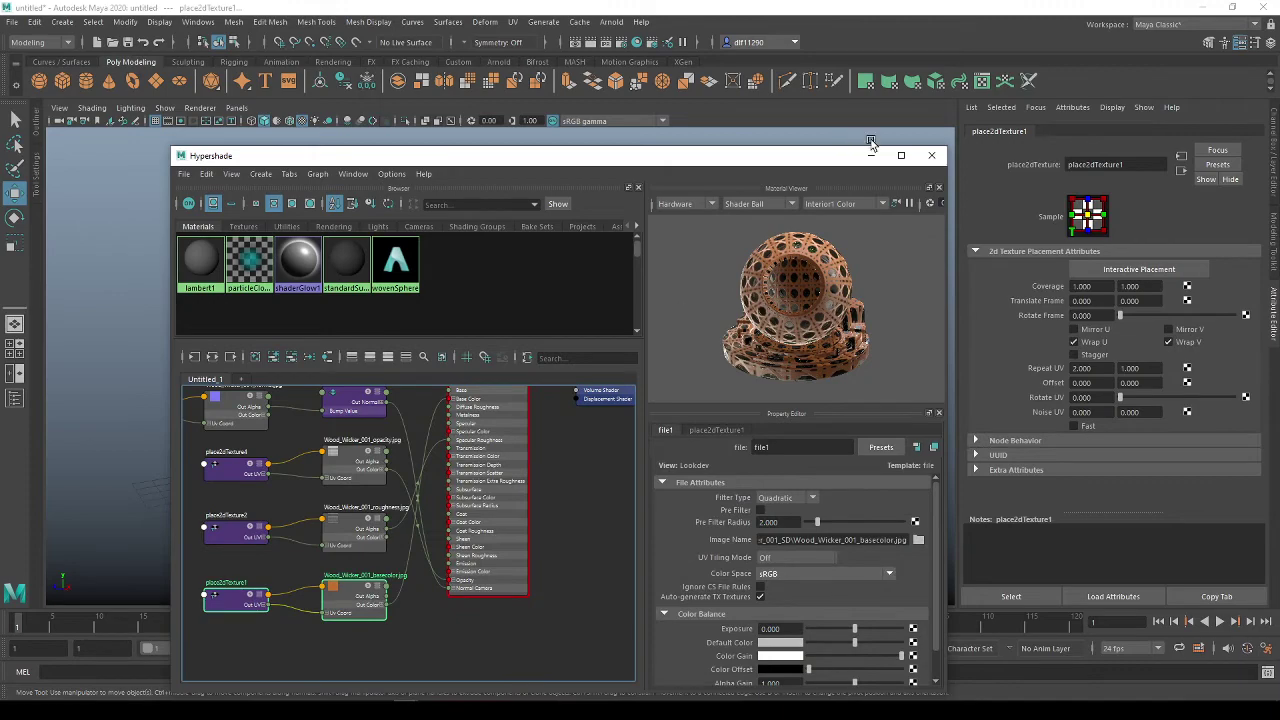
click(901, 155)
scroll(801, 465, up, 3)
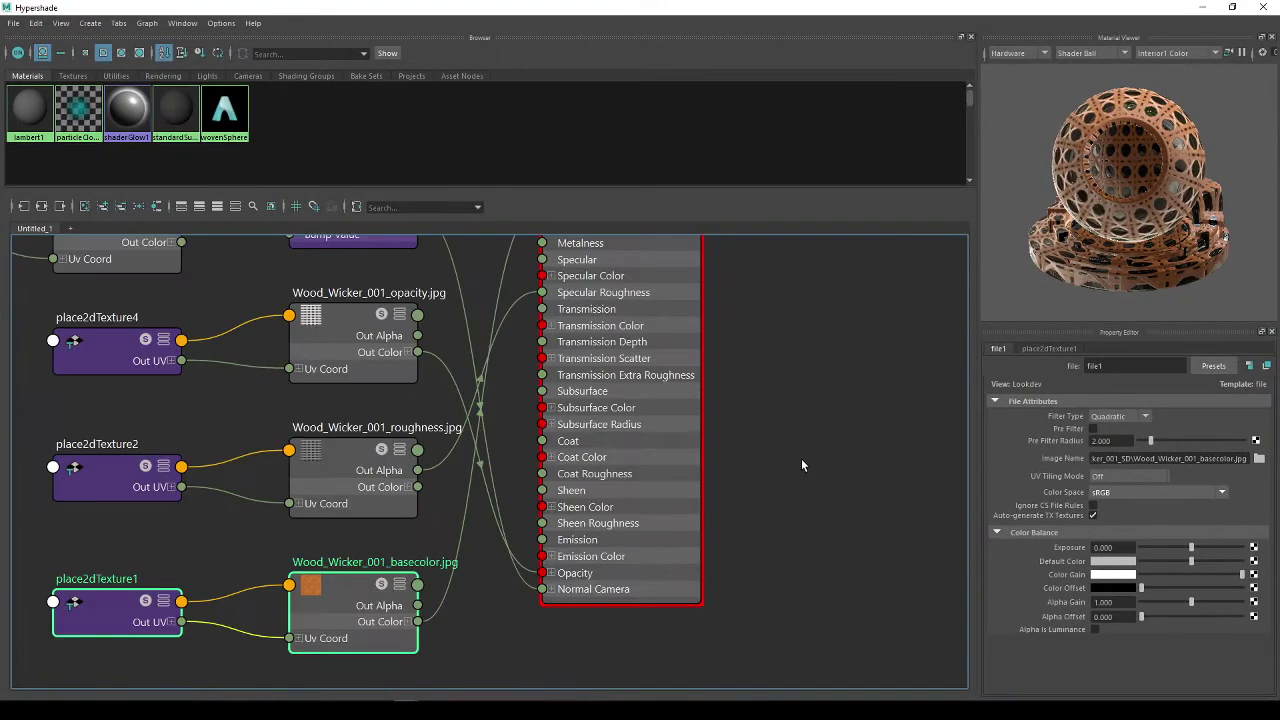
key(a)
alt+middle_drag(572, 310, 549, 368)
scroll(540, 358, down, 1)
scroll(540, 420, up, 2)
scroll(550, 520, down, 4)
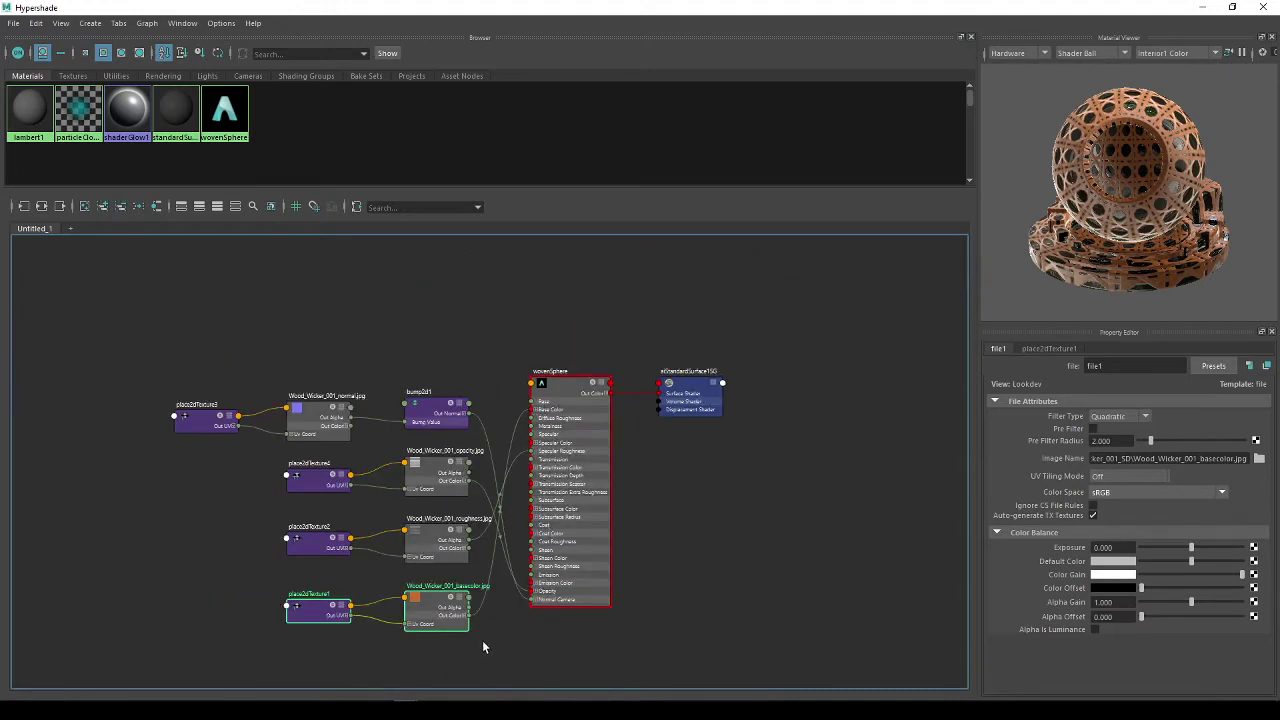
middle_drag(502, 620, 528, 594)
scroll(528, 598, down, 2)
scroll(488, 535, up, 2)
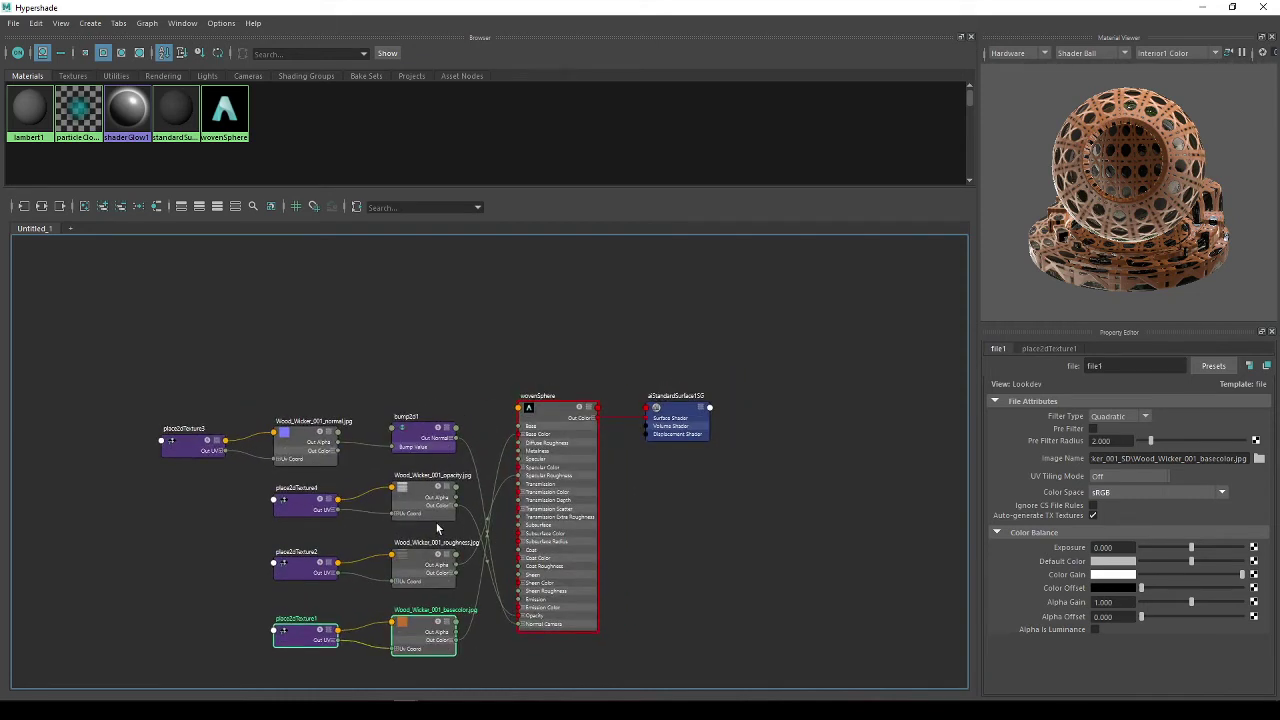
middle_drag(429, 580, 424, 548)
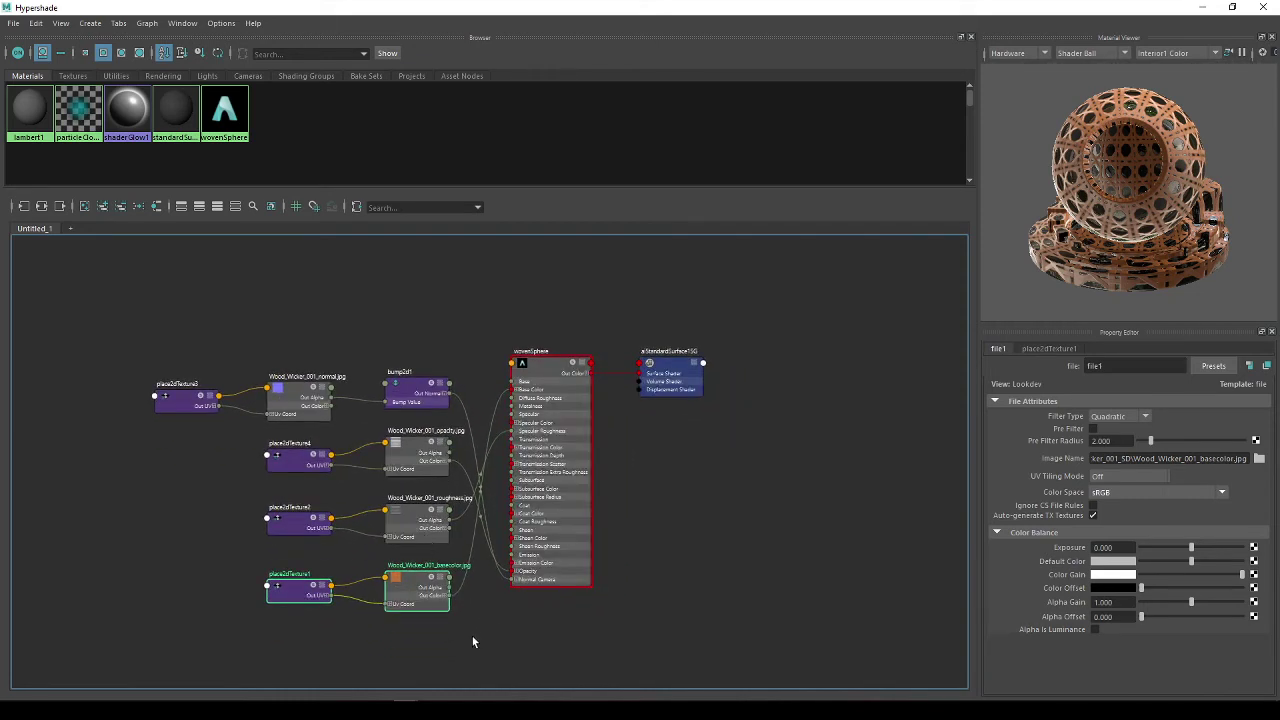
middle_drag(457, 632, 480, 620)
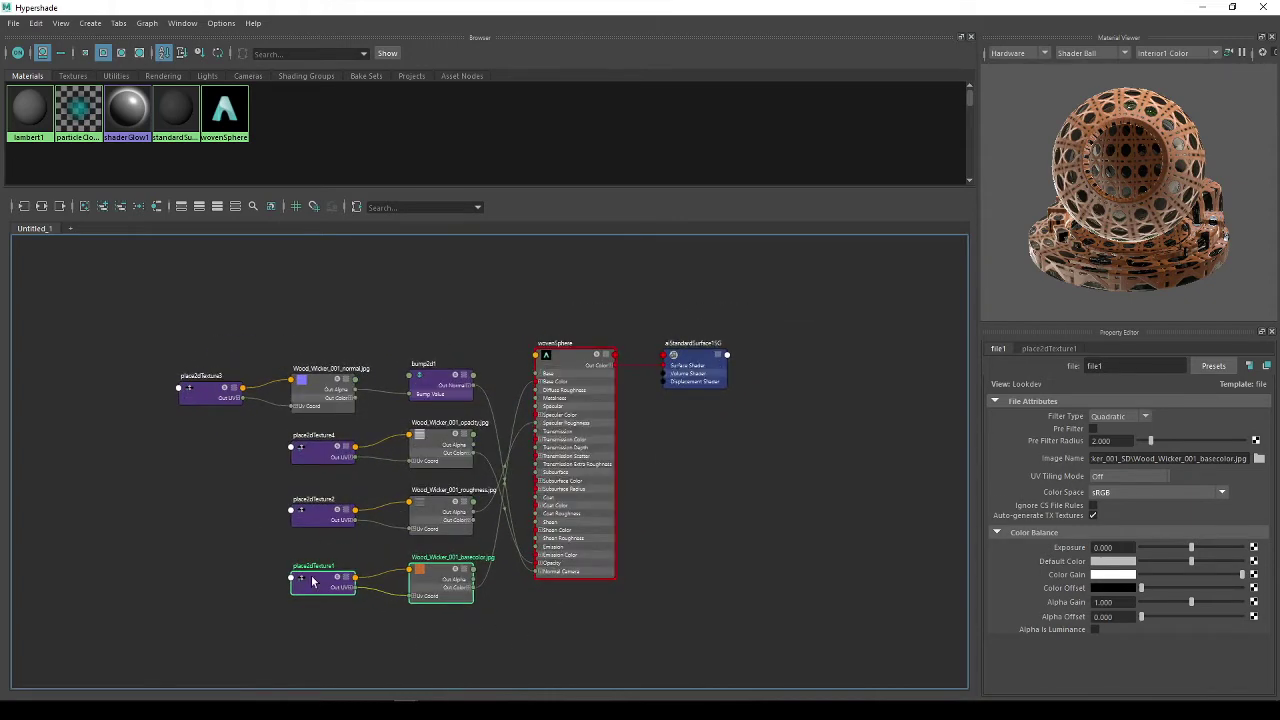
Stack basecolor nodes on top, roughness below, then opacity, with normal and bump nodes at the bottom.
drag(479, 633, 254, 571)
drag(439, 565, 439, 278)
drag(459, 564, 280, 482)
drag(440, 515, 257, 424)
right_click(418, 436)
click(366, 514)
drag(420, 450, 378, 533)
drag(346, 431, 158, 372)
drag(415, 386, 416, 585)
Fine-tune the roughness, opacity and normal/bump node positions, then clear the selection.
drag(458, 402, 233, 324)
drag(408, 341, 394, 428)
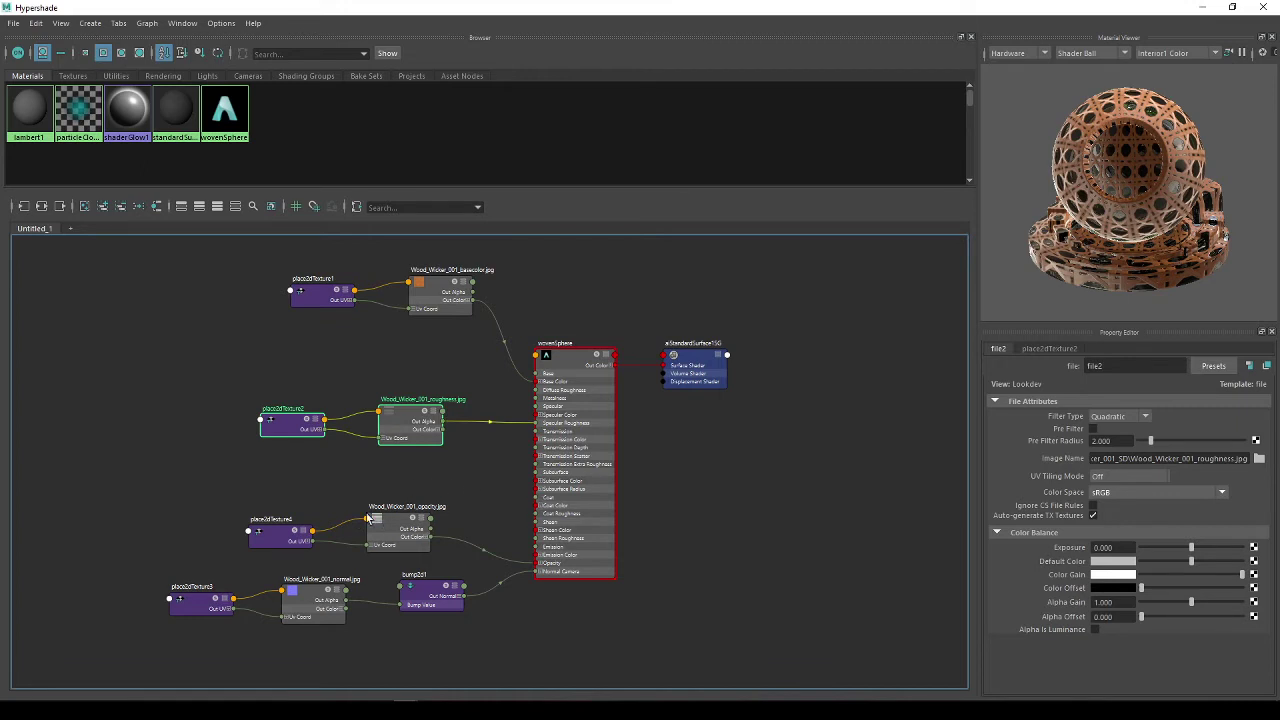
drag(262, 481, 408, 499)
drag(409, 629, 185, 565)
drag(428, 598, 428, 586)
click(704, 490)
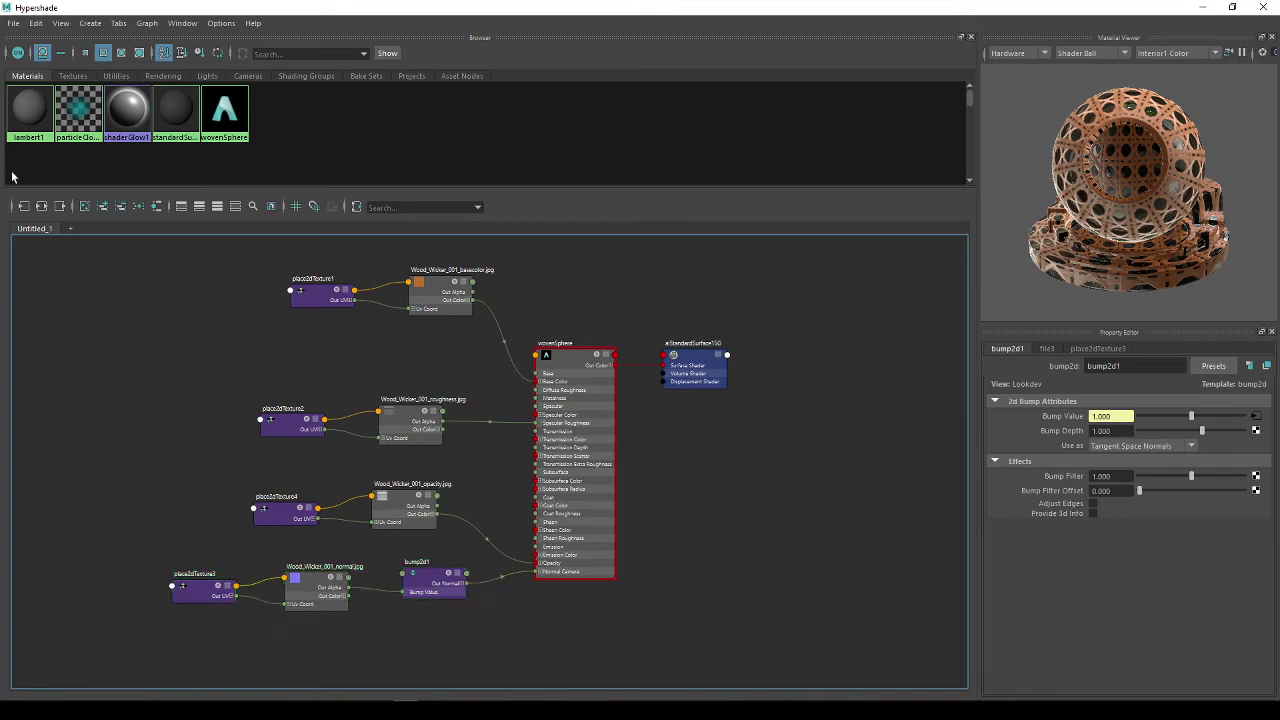
Import Wood_Wicker_001_height.png into the Hypershade and move its file and place2dTexture5 nodes below the network.
key(alt+Tab)
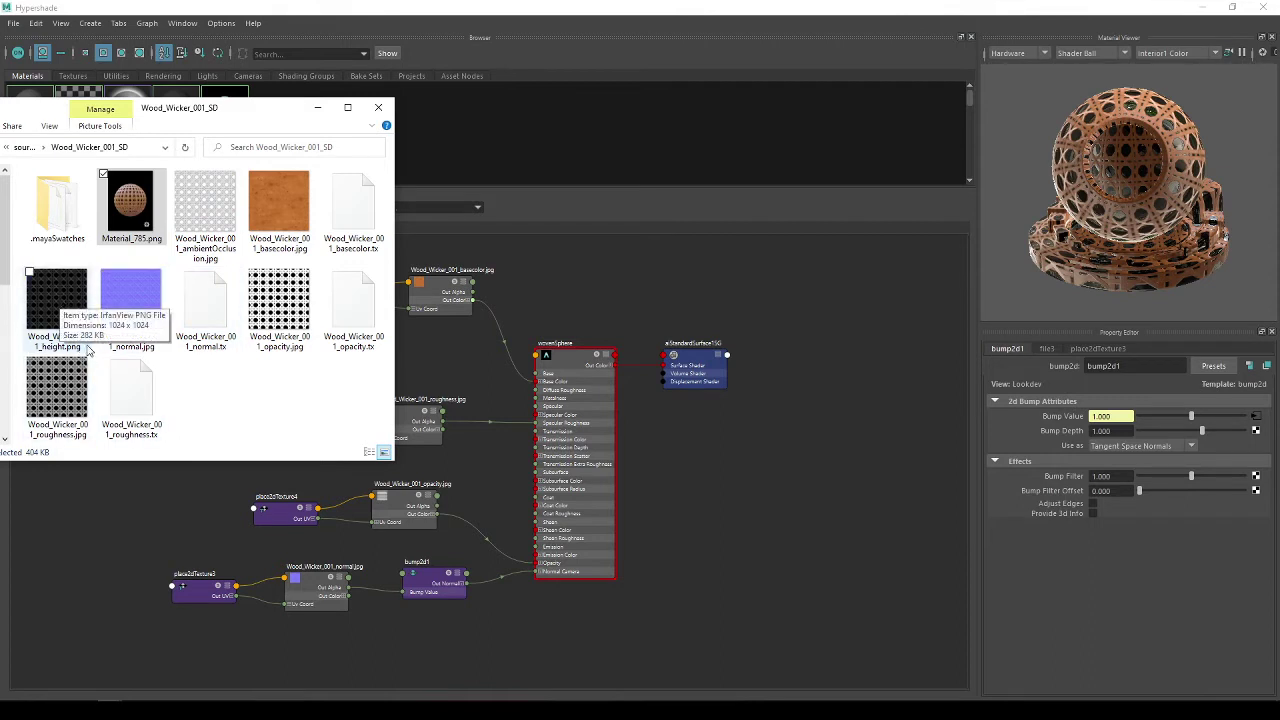
drag(87, 347, 700, 558)
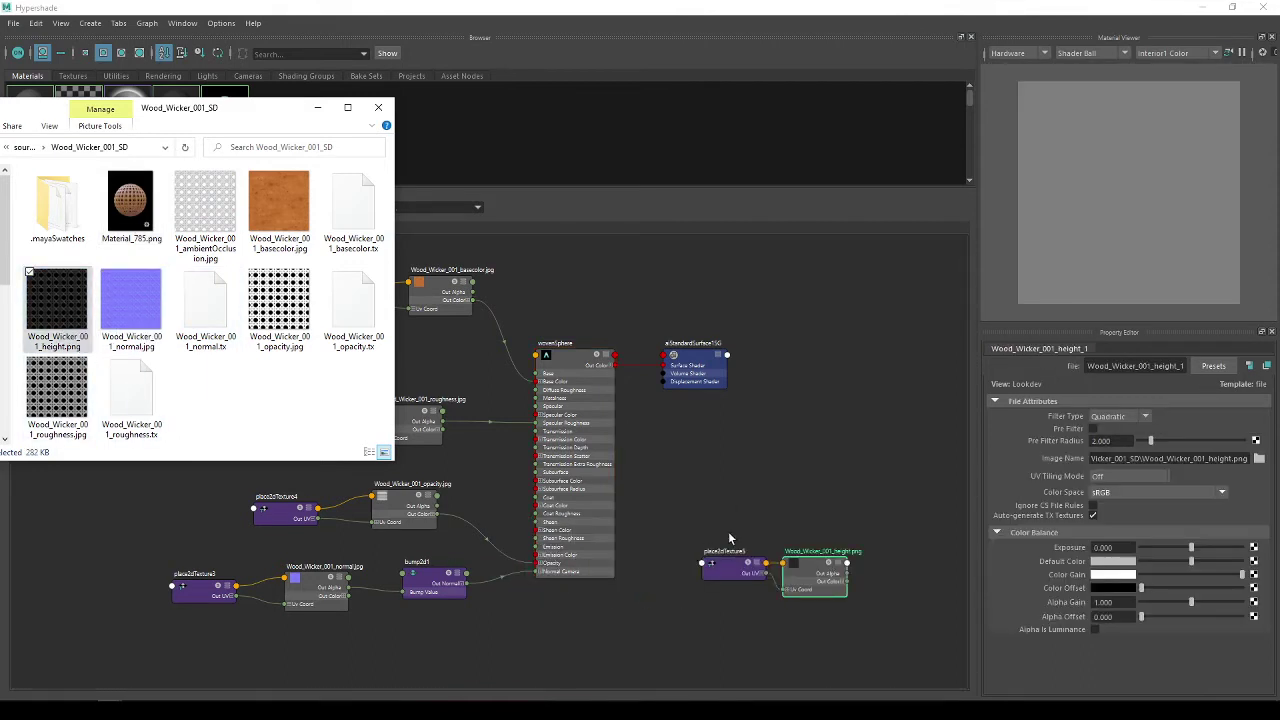
click(679, 66)
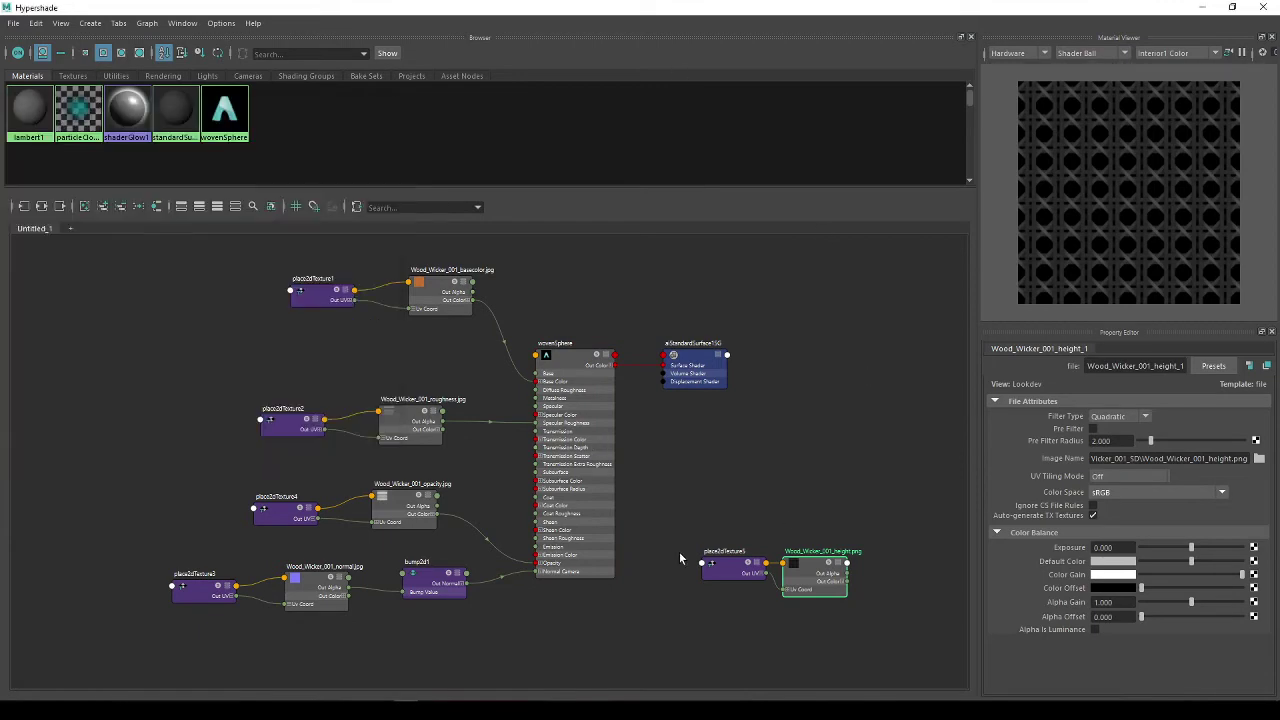
alt+middle_drag(798, 468, 609, 451)
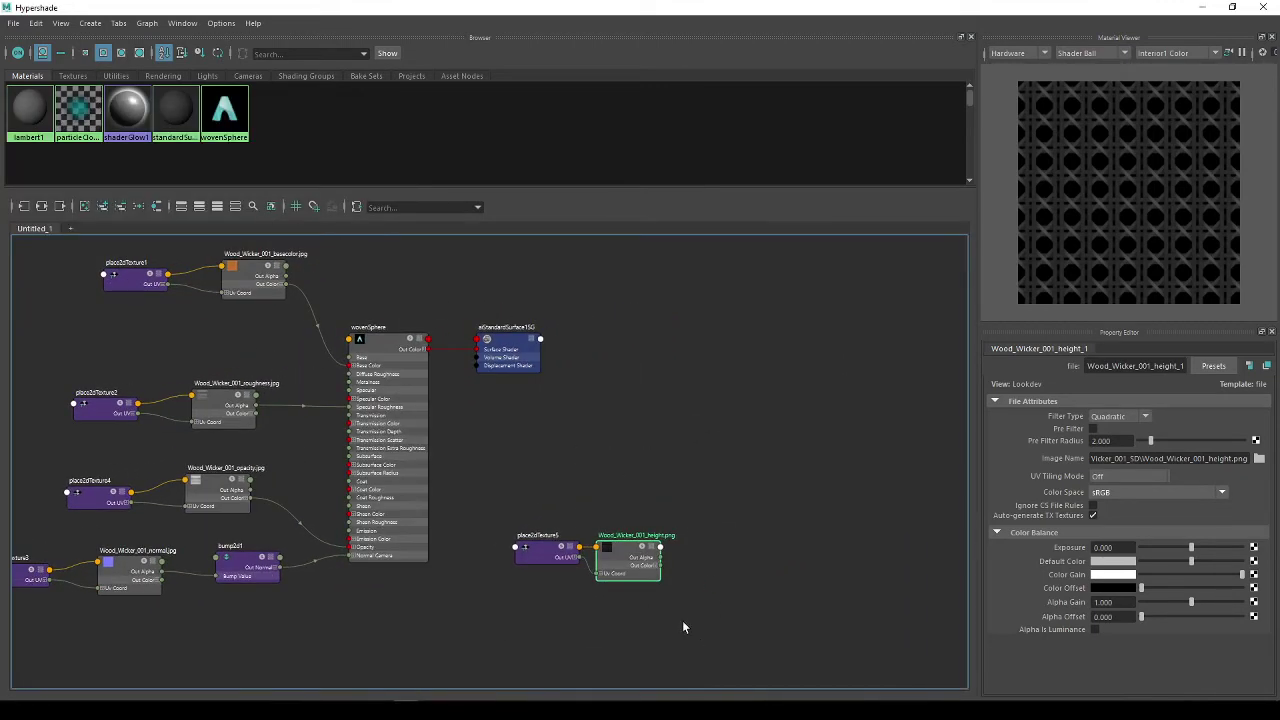
drag(591, 537, 484, 579)
alt+middle_drag(454, 503, 494, 491)
key(4)
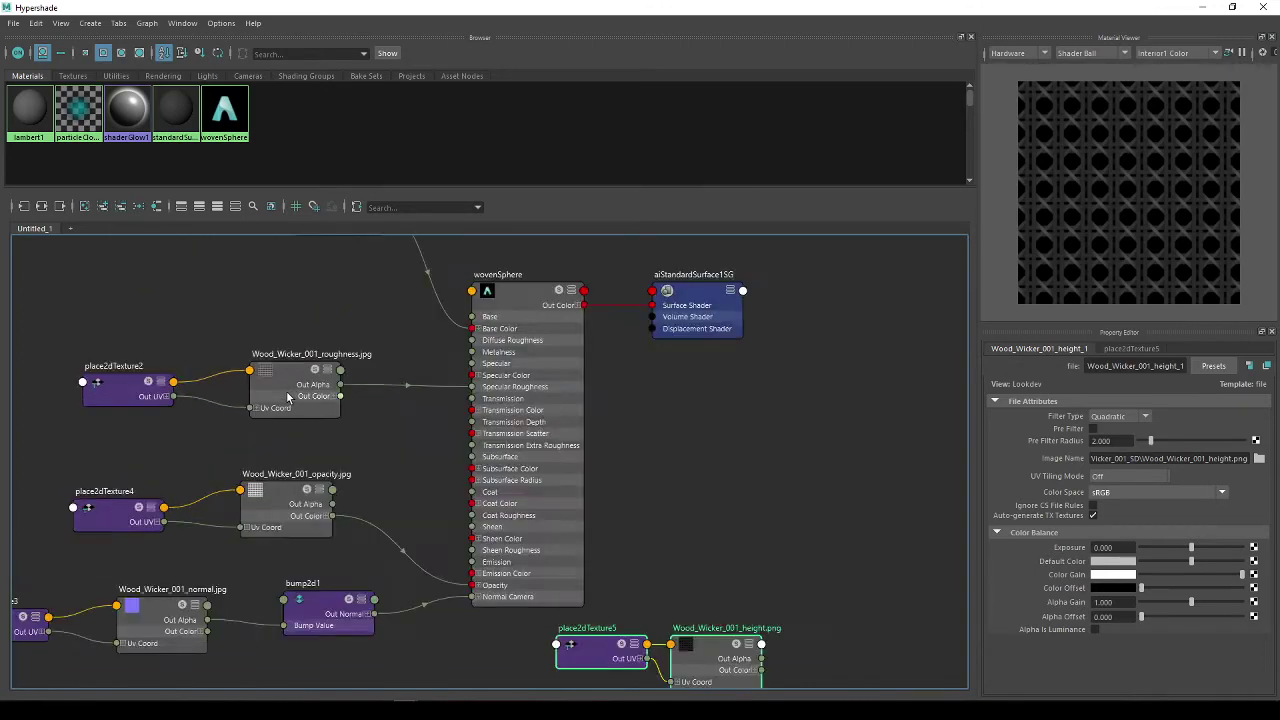
scroll(290, 388, up, 3)
alt+middle_drag(174, 408, 210, 428)
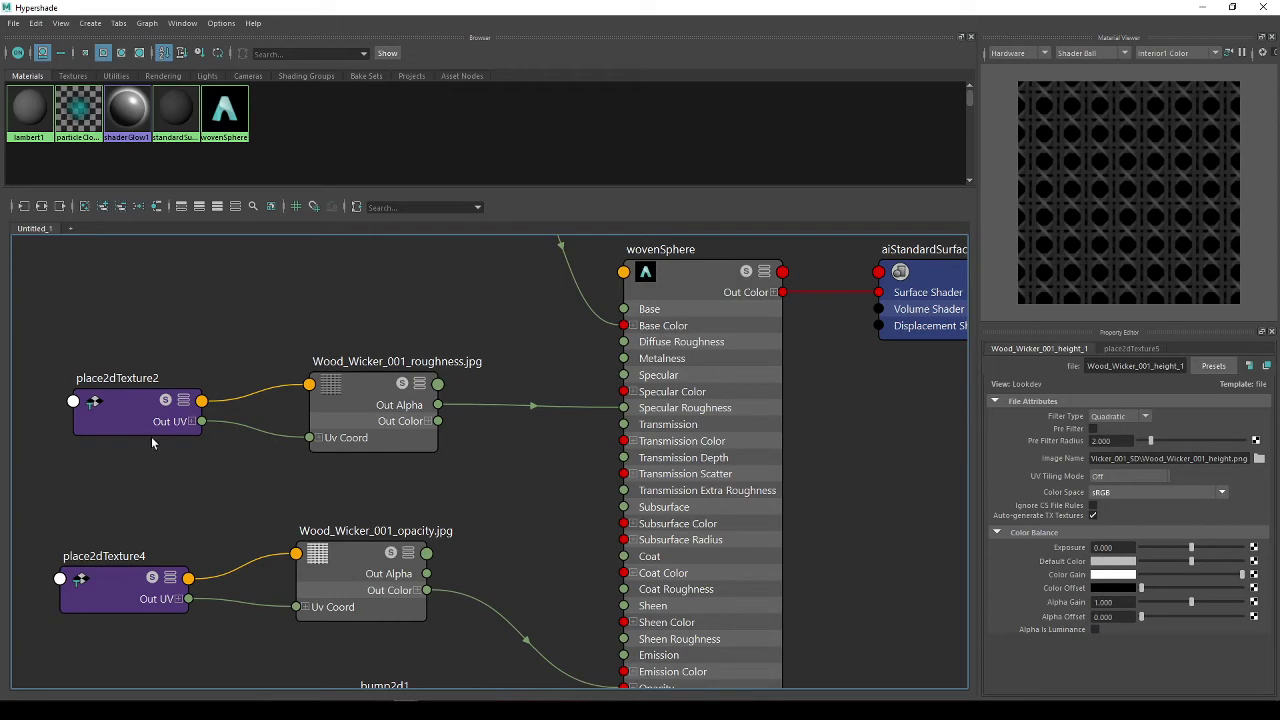
click(97, 425)
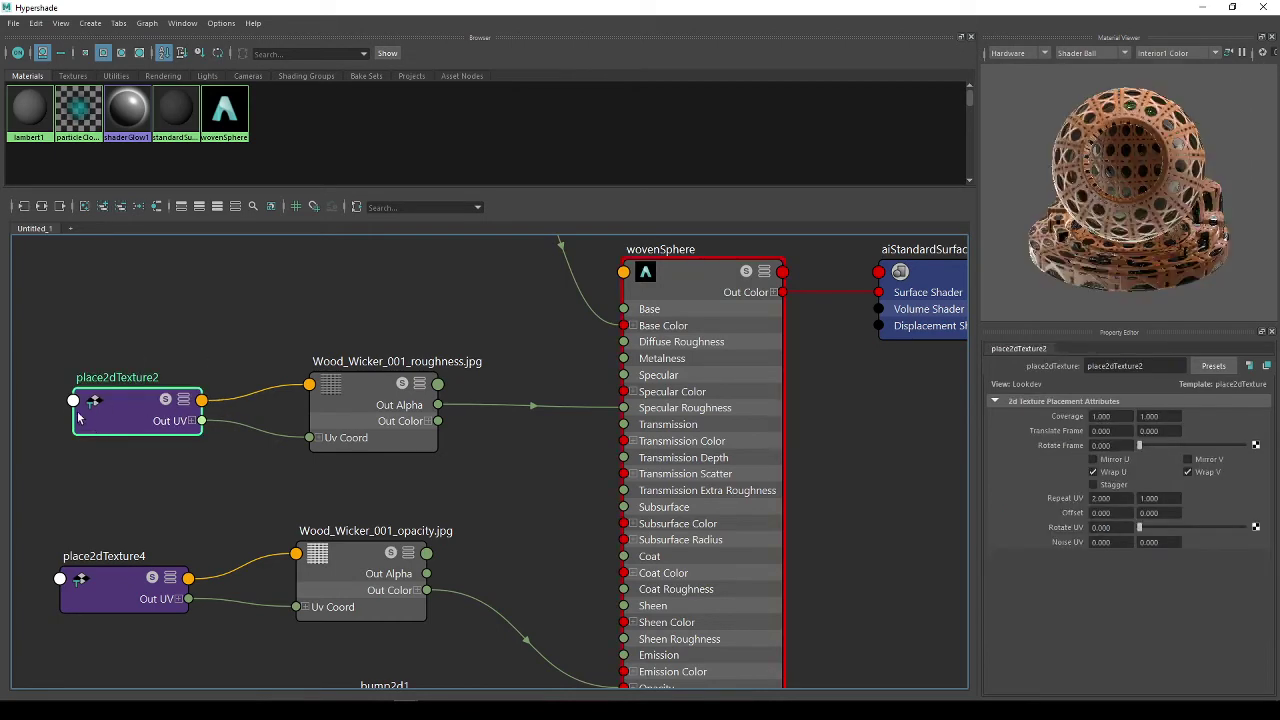
click(185, 400)
click(187, 404)
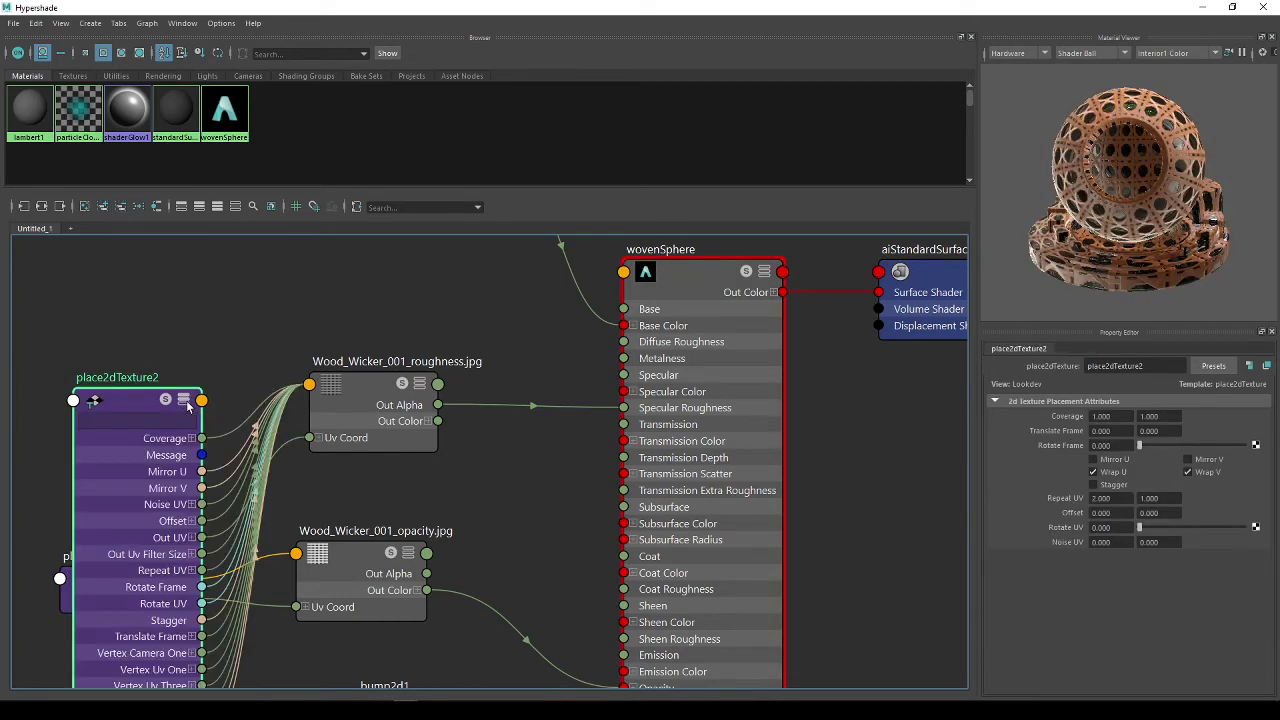
scroll(187, 500, down, 6)
scroll(187, 567, up, 6)
alt+middle_drag(327, 265, 380, 322)
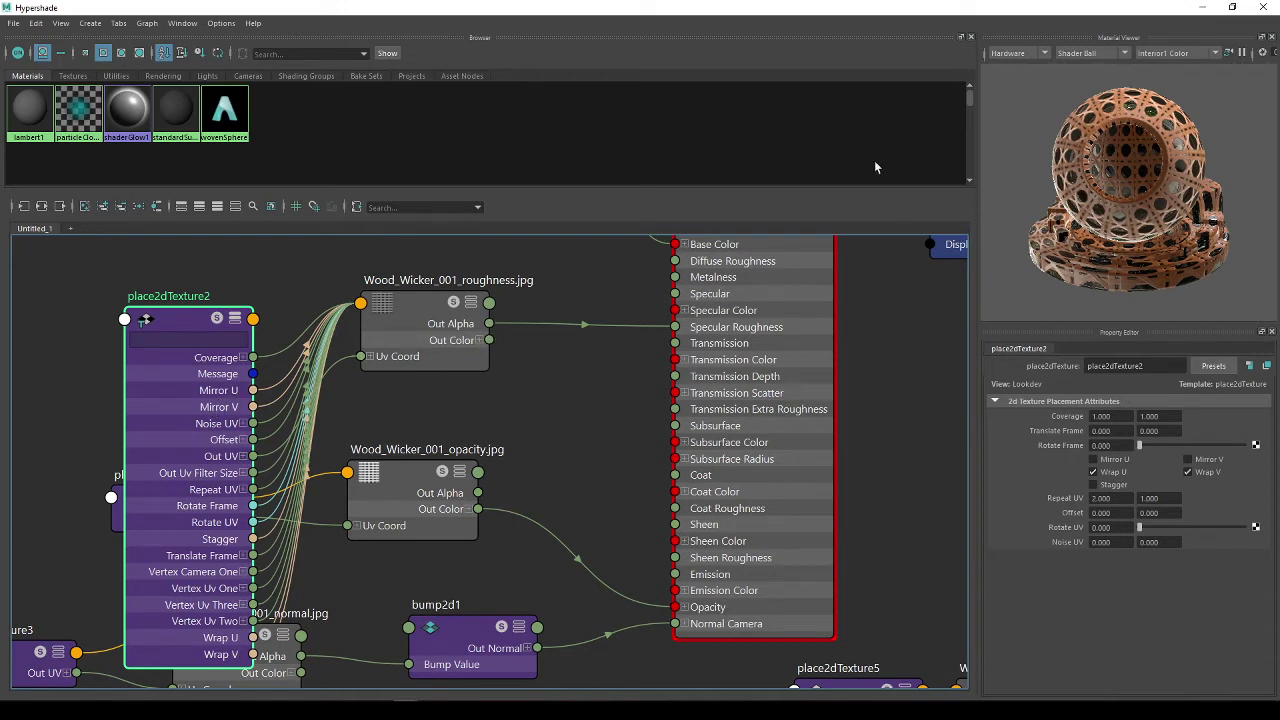
click(236, 319)
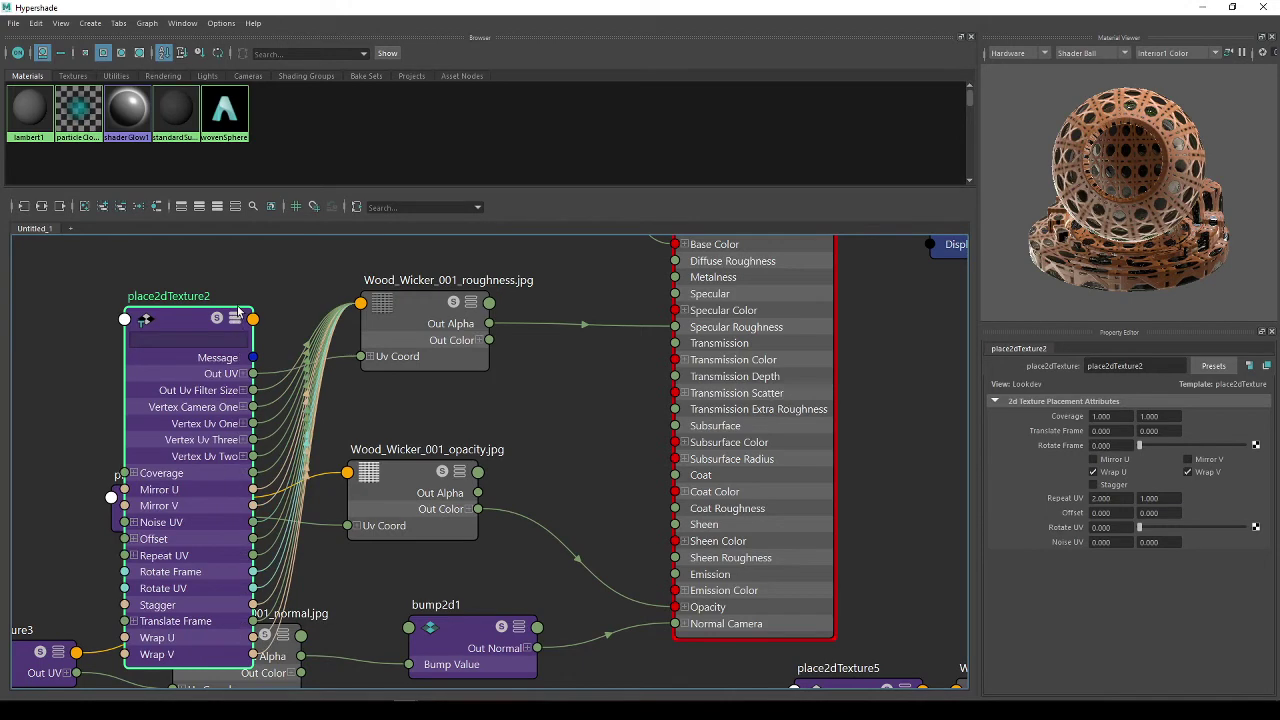
click(235, 320)
alt+middle_drag(309, 371, 193, 418)
click(323, 364)
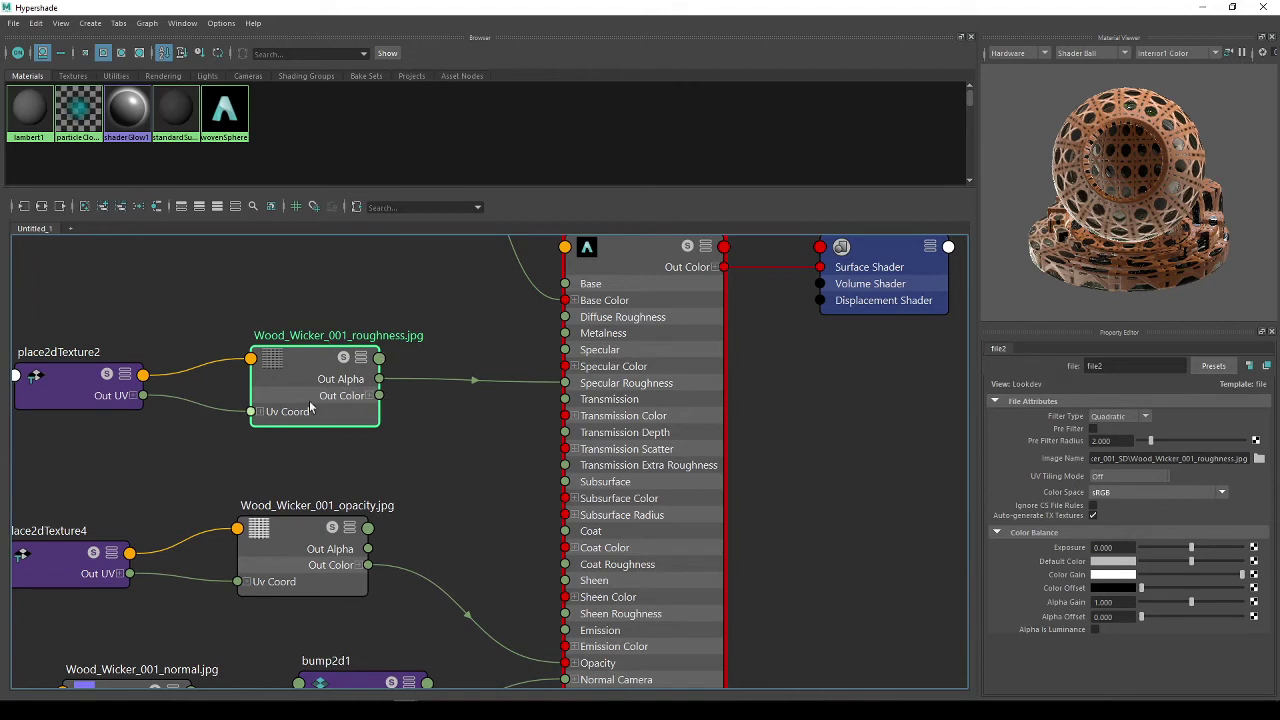
click(361, 357)
click(362, 357)
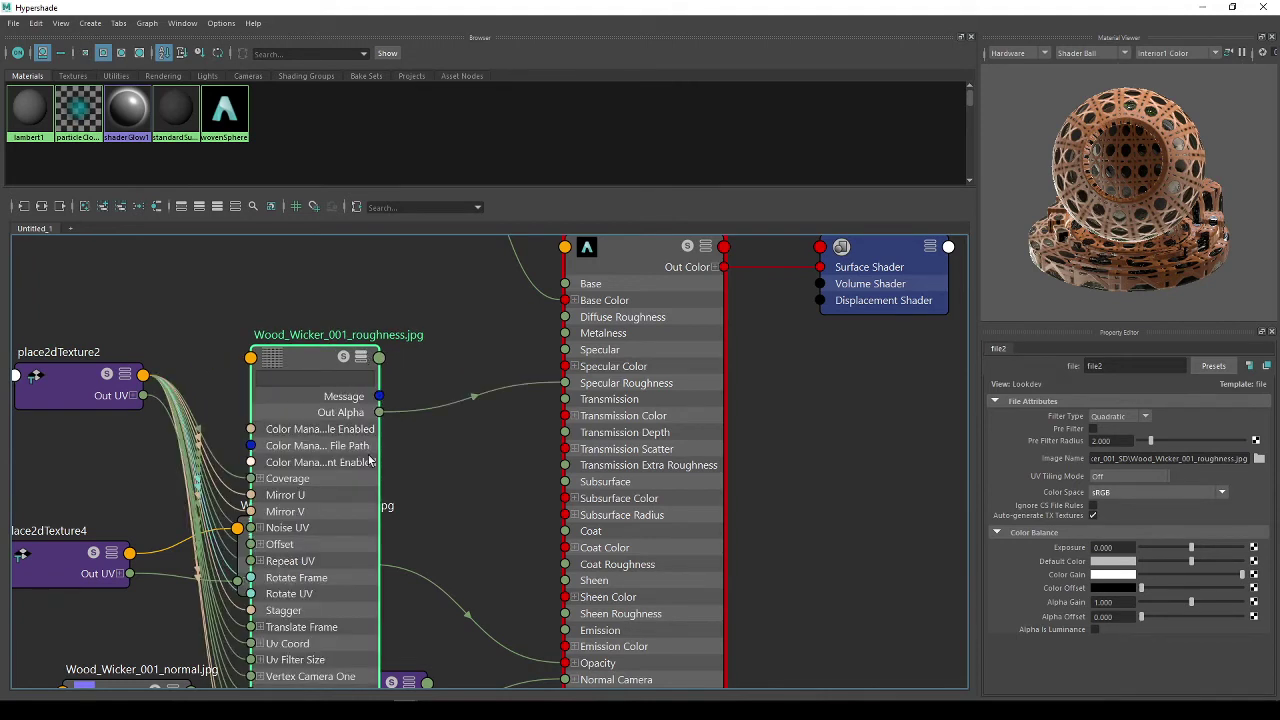
scroll(300, 585, down, 3)
scroll(341, 595, up, 2)
scroll(340, 590, up, 2)
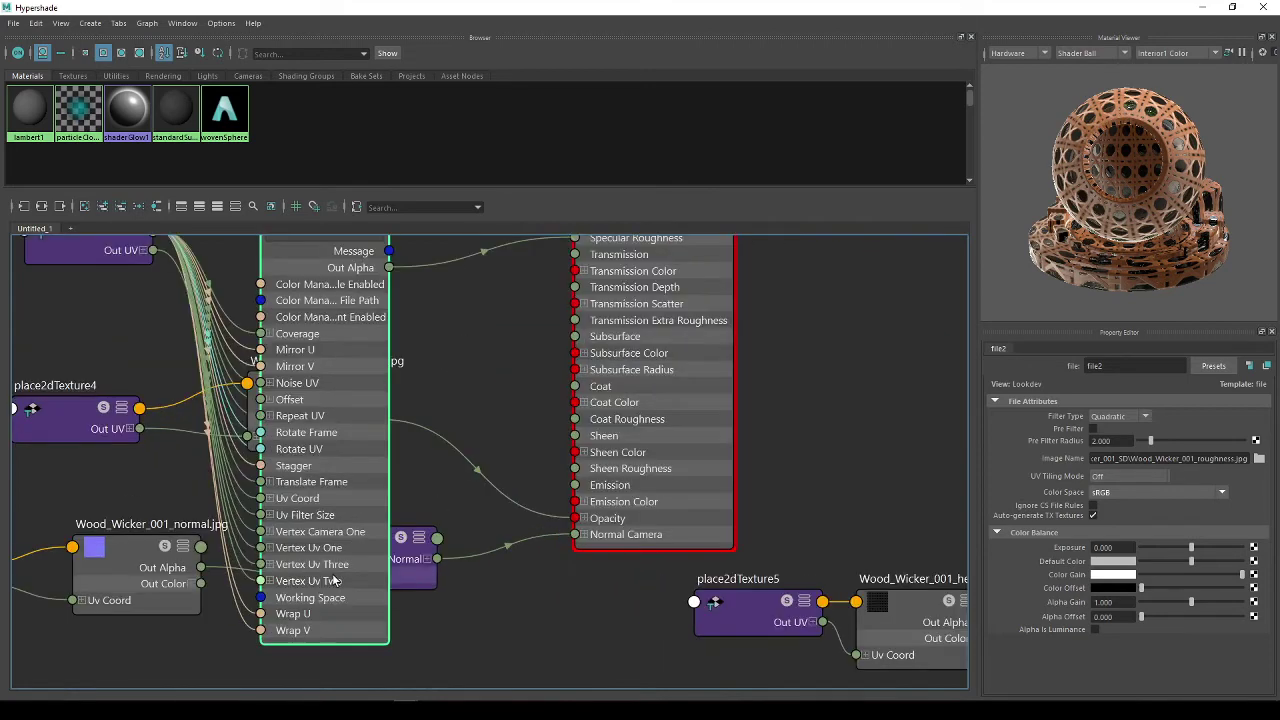
alt+middle_drag(428, 286, 377, 386)
scroll(377, 386, up, 2)
scroll(480, 387, down, 2)
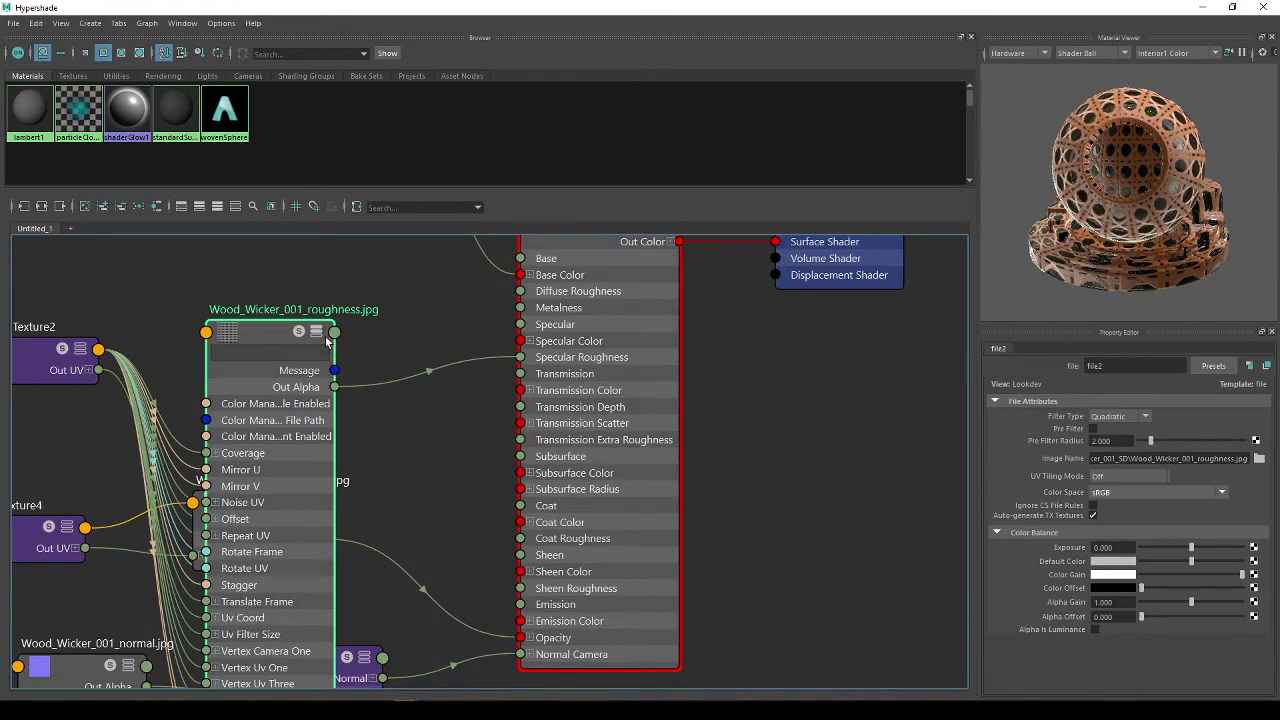
click(317, 332)
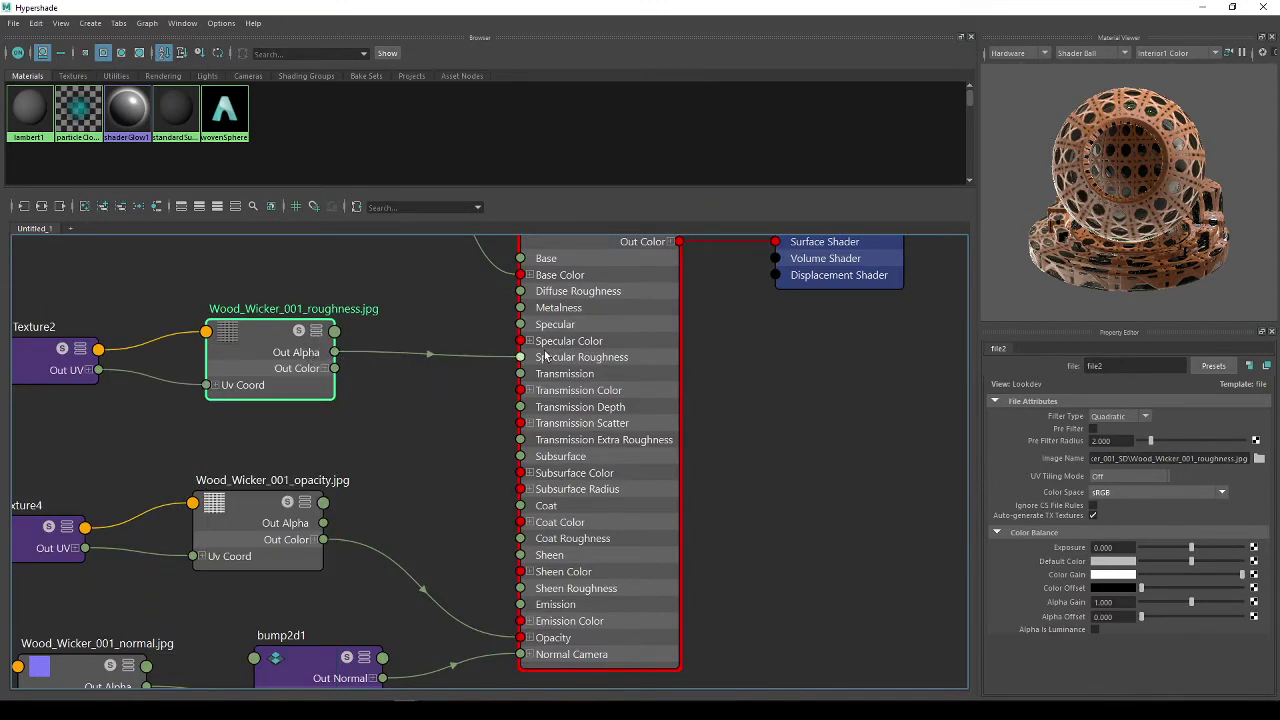
alt+middle_drag(609, 391, 428, 543)
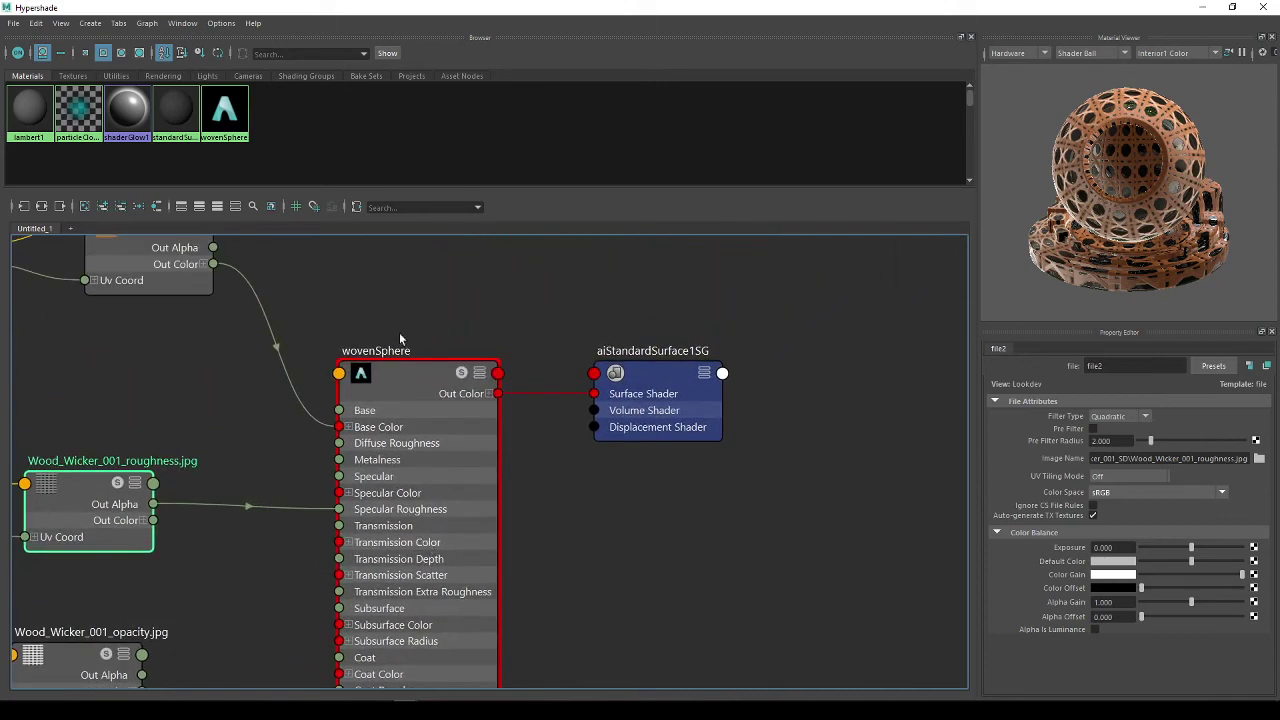
scroll(375, 484, down, 5)
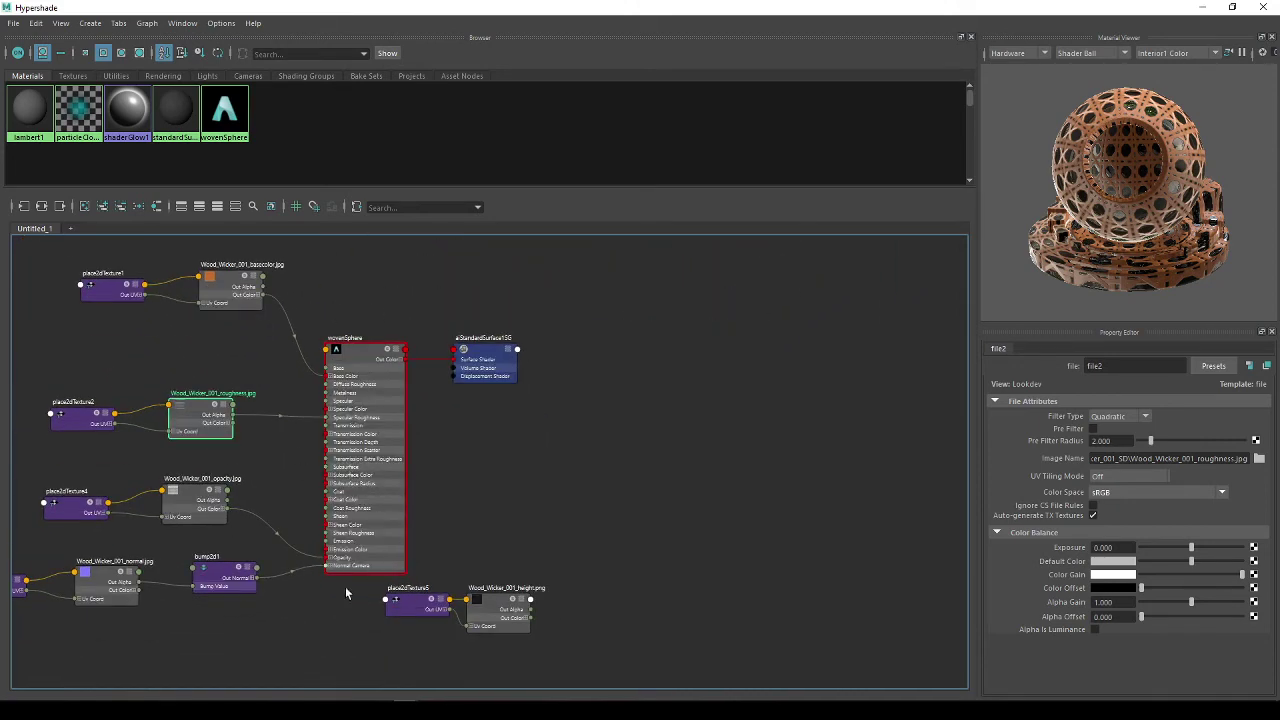
alt+middle_drag(399, 487, 281, 495)
scroll(414, 356, up, 5)
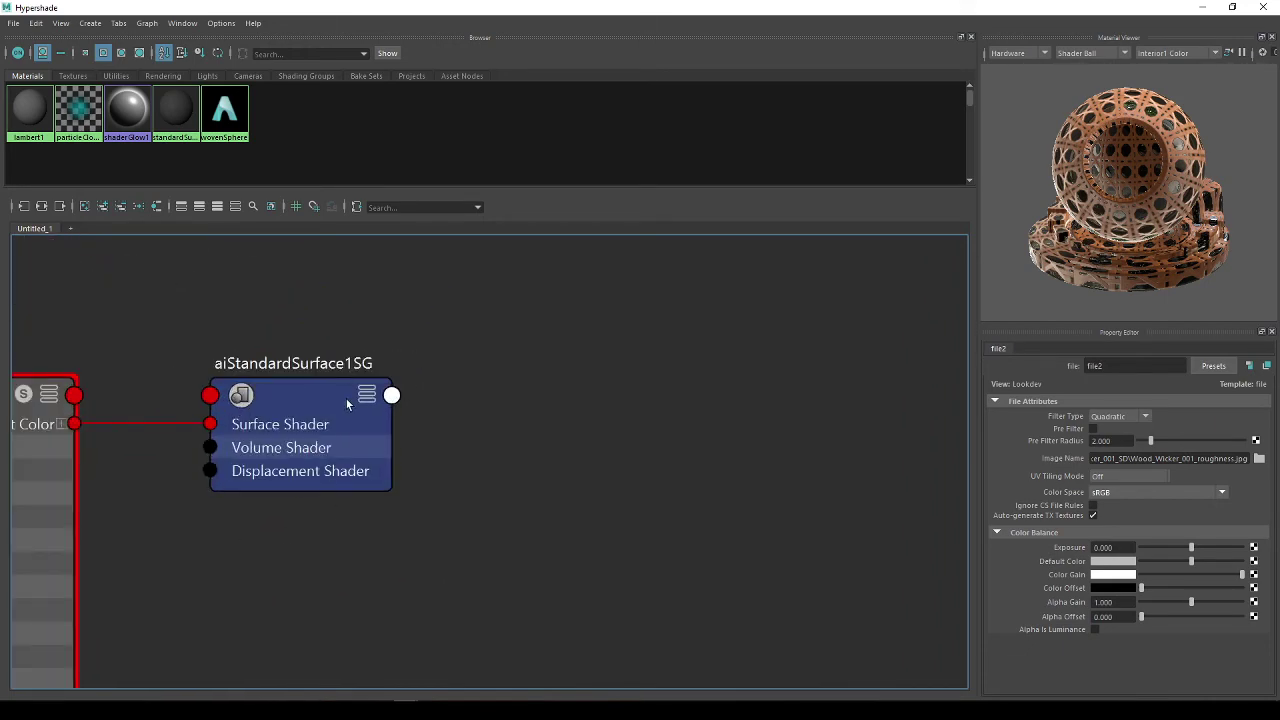
scroll(347, 403, down, 2)
alt+middle_drag(113, 489, 215, 490)
scroll(140, 474, down, 4)
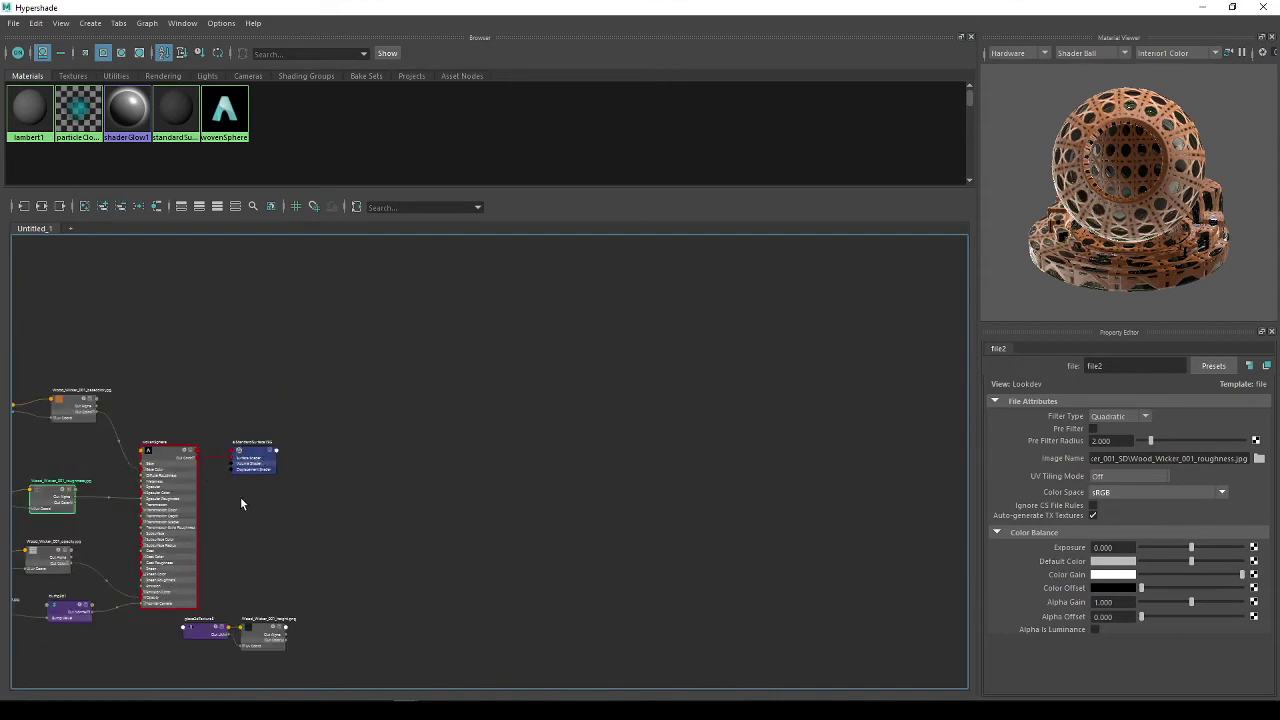
scroll(265, 502, up, 5)
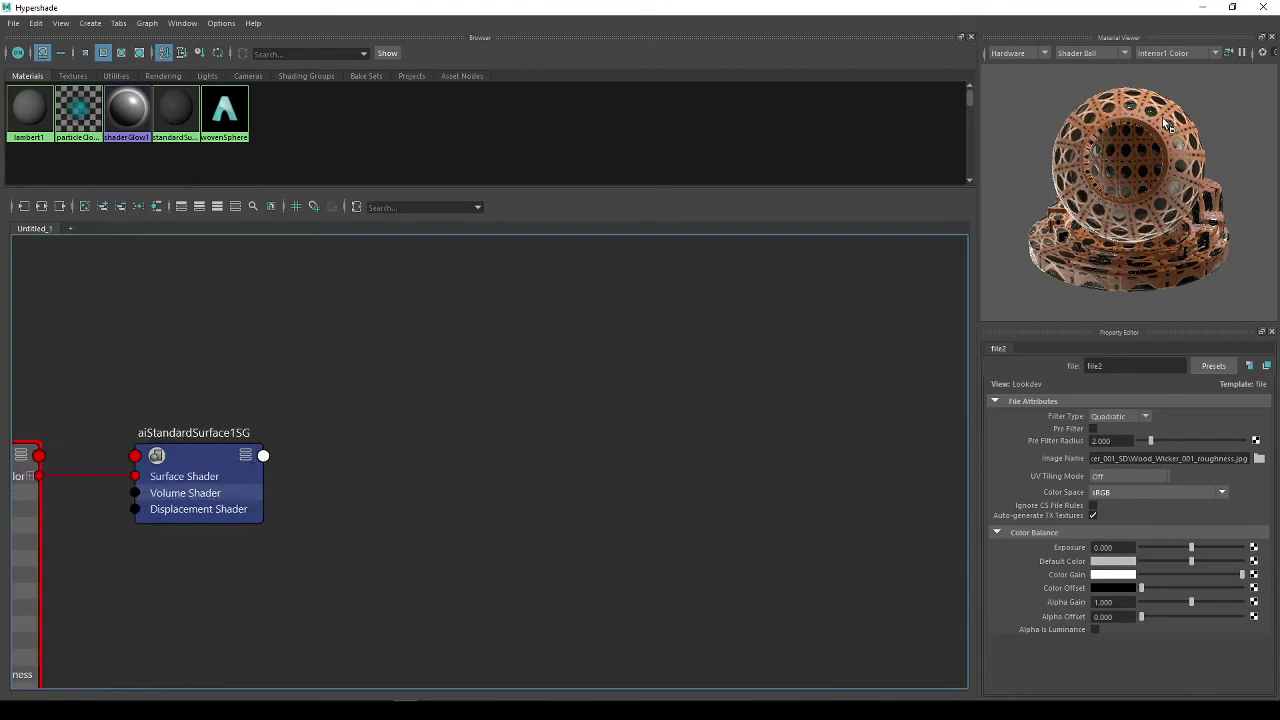
scroll(314, 446, down, 4)
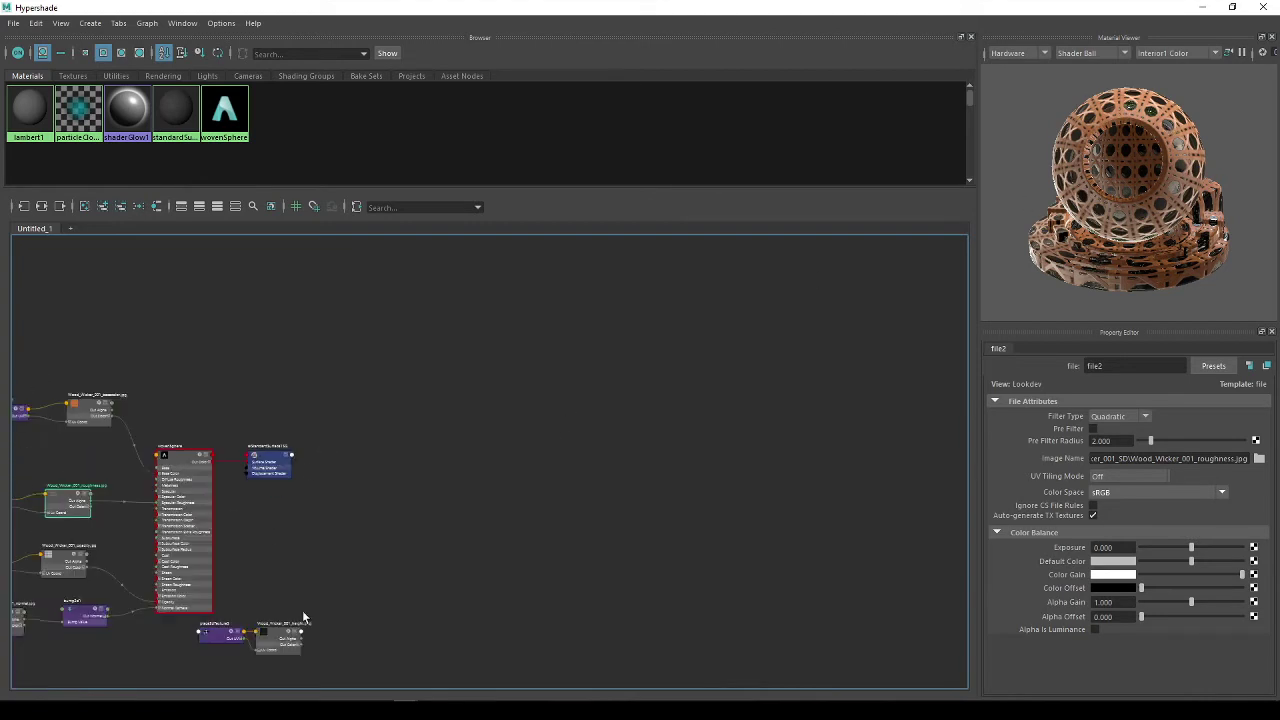
scroll(326, 531, up, 6)
scroll(304, 545, down, 6)
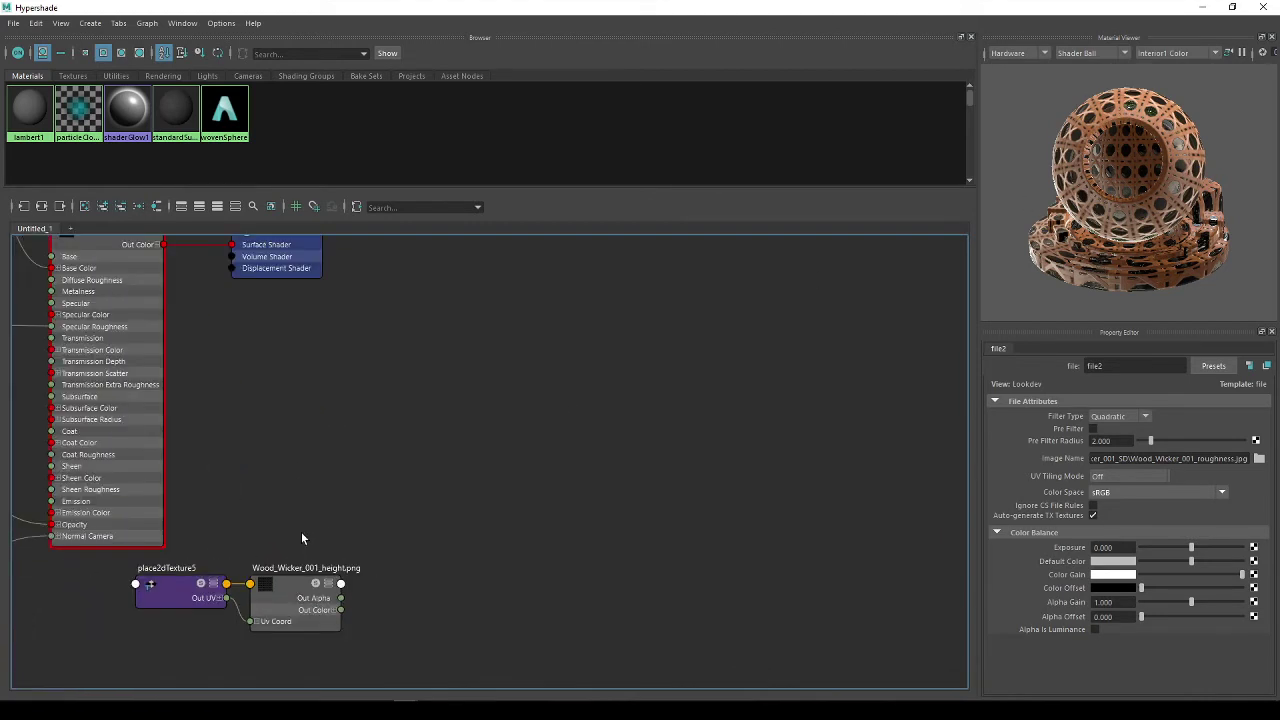
Link the roughness output to Specular Roughness and the height texture to aiStandardSurface1SG's Displacement Shader.
alt+middle_drag(311, 514, 366, 483)
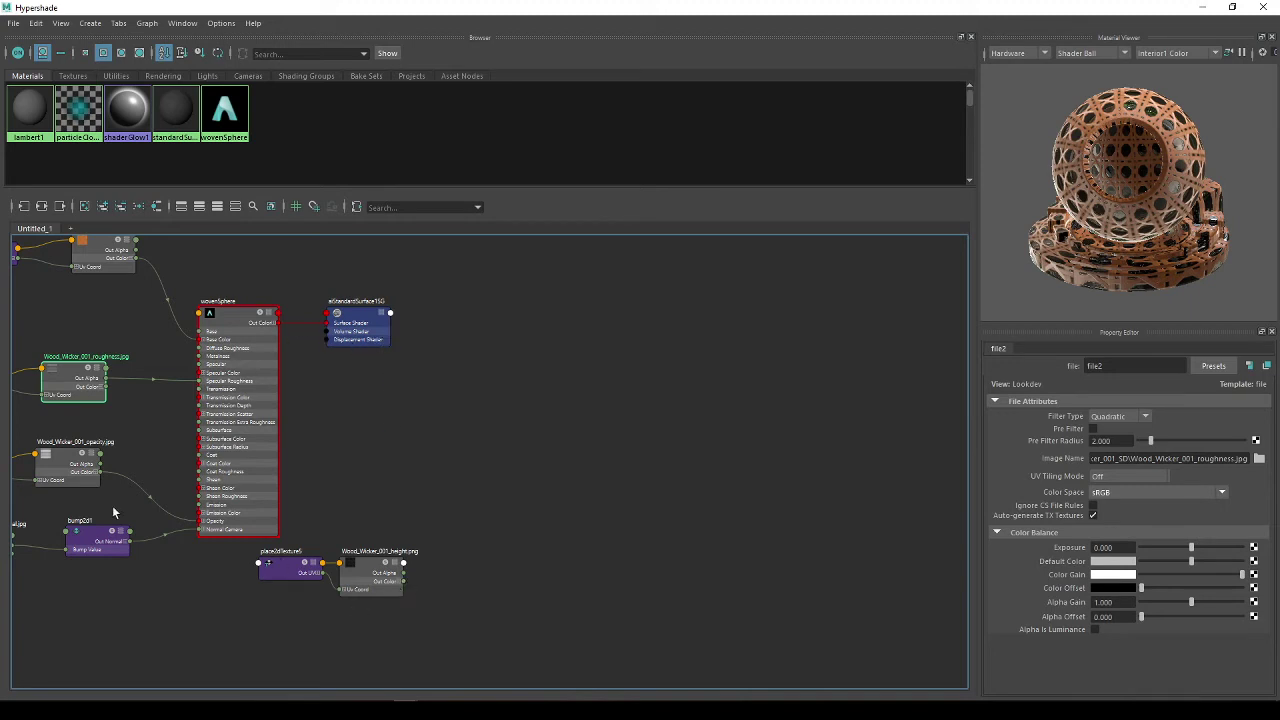
drag(105, 378, 186, 377)
drag(399, 586, 325, 340)
scroll(607, 451, down, 3)
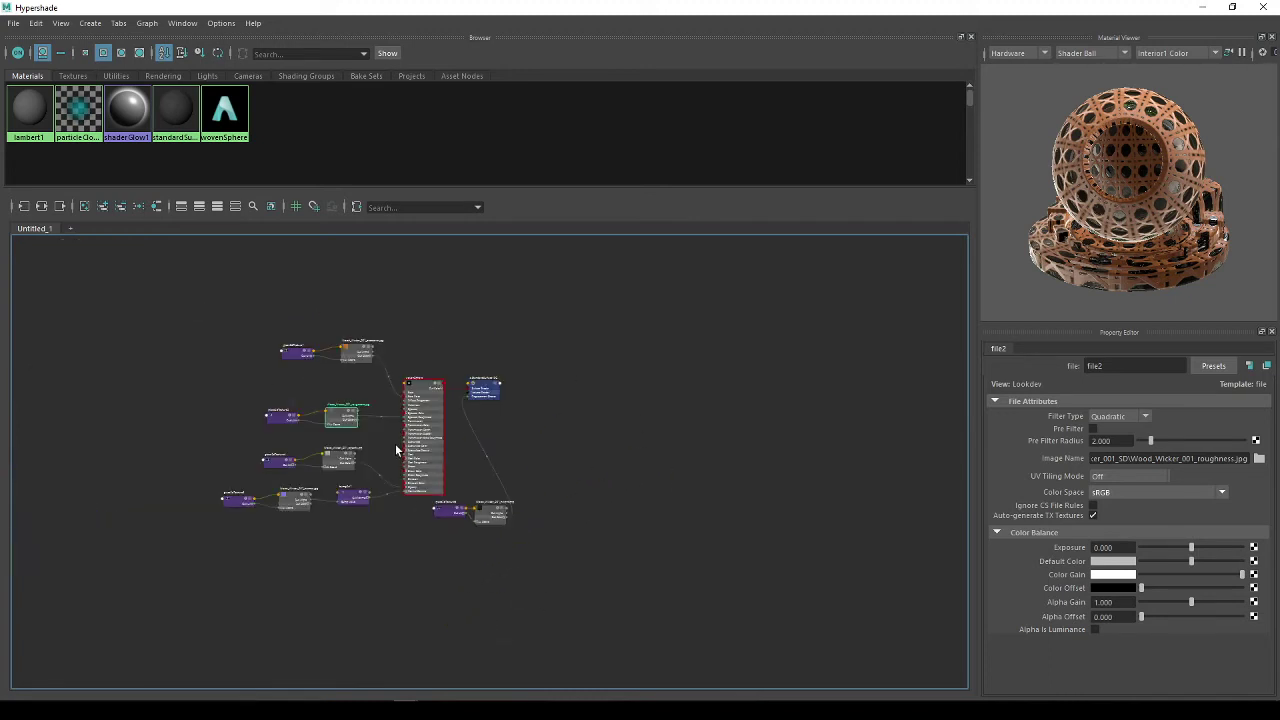
scroll(394, 440, up, 3)
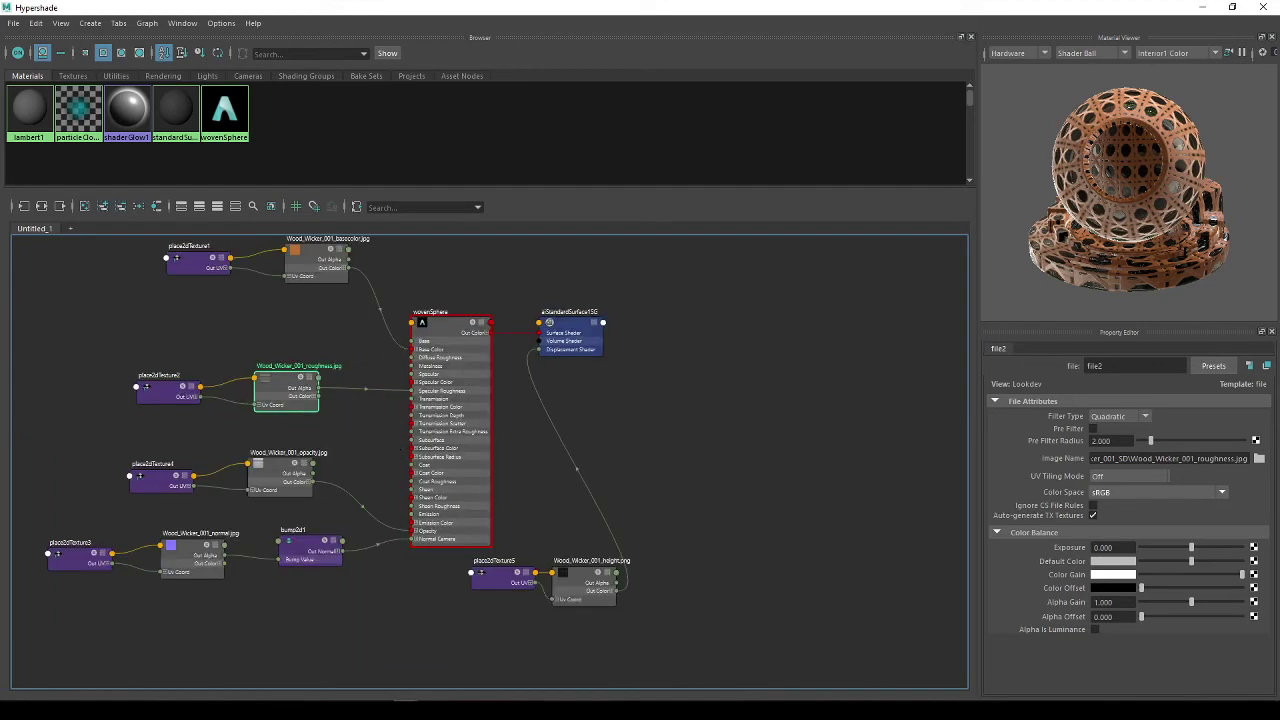
Bring Wood_Wicker_001_ambientOcclusion.jpg into the graph as a file node with place2dTexture6.
key(alt+Tab)
drag(267, 120, 74, 128)
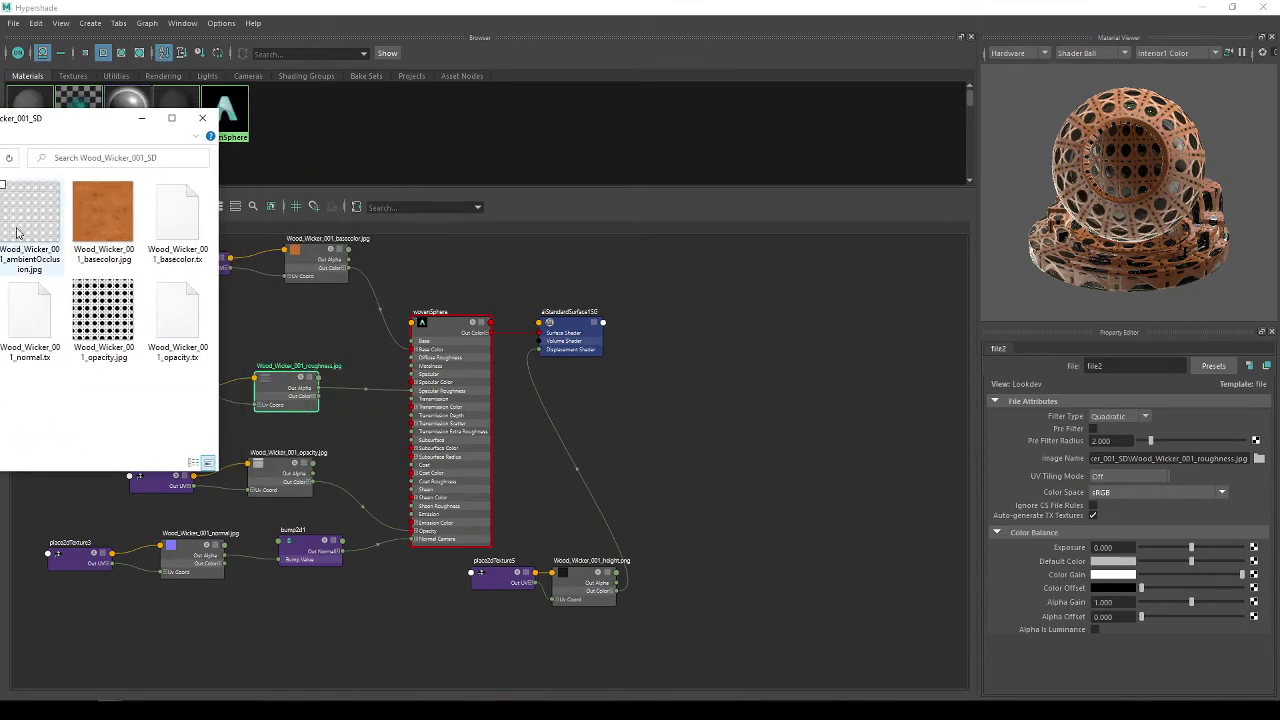
drag(16, 229, 322, 343)
alt+middle_drag(322, 343, 400, 349)
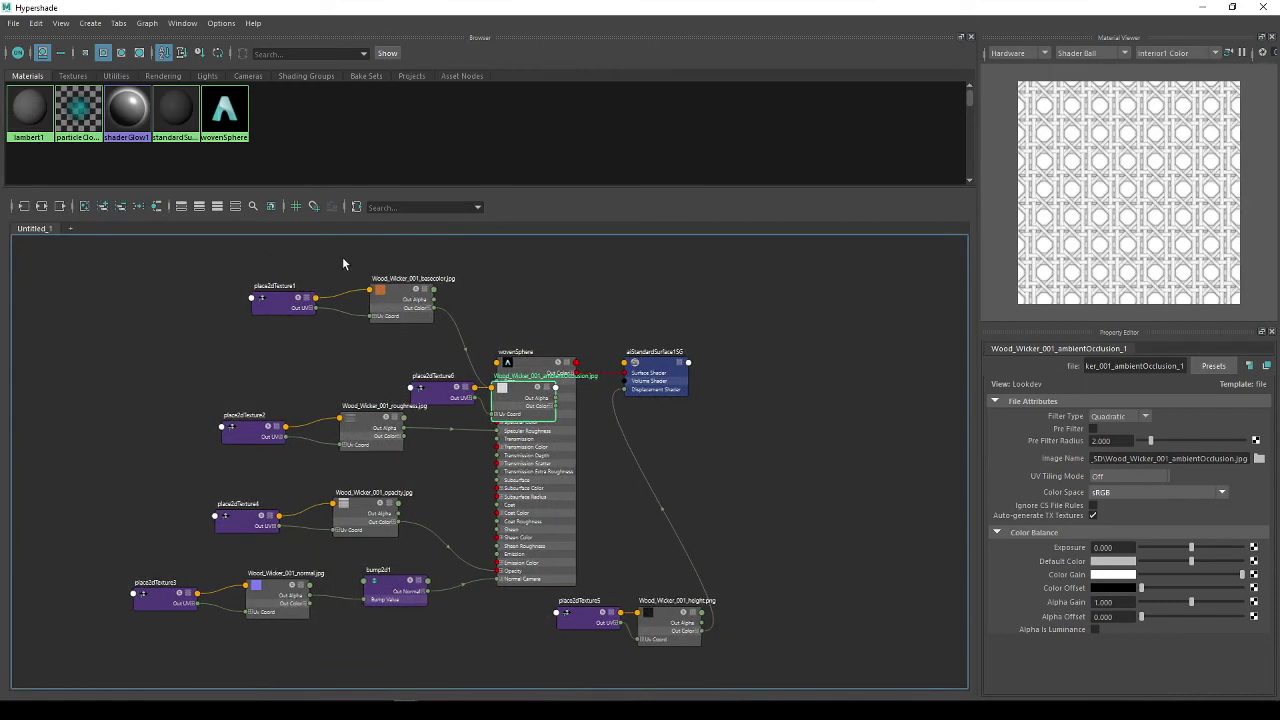
drag(414, 361, 296, 352)
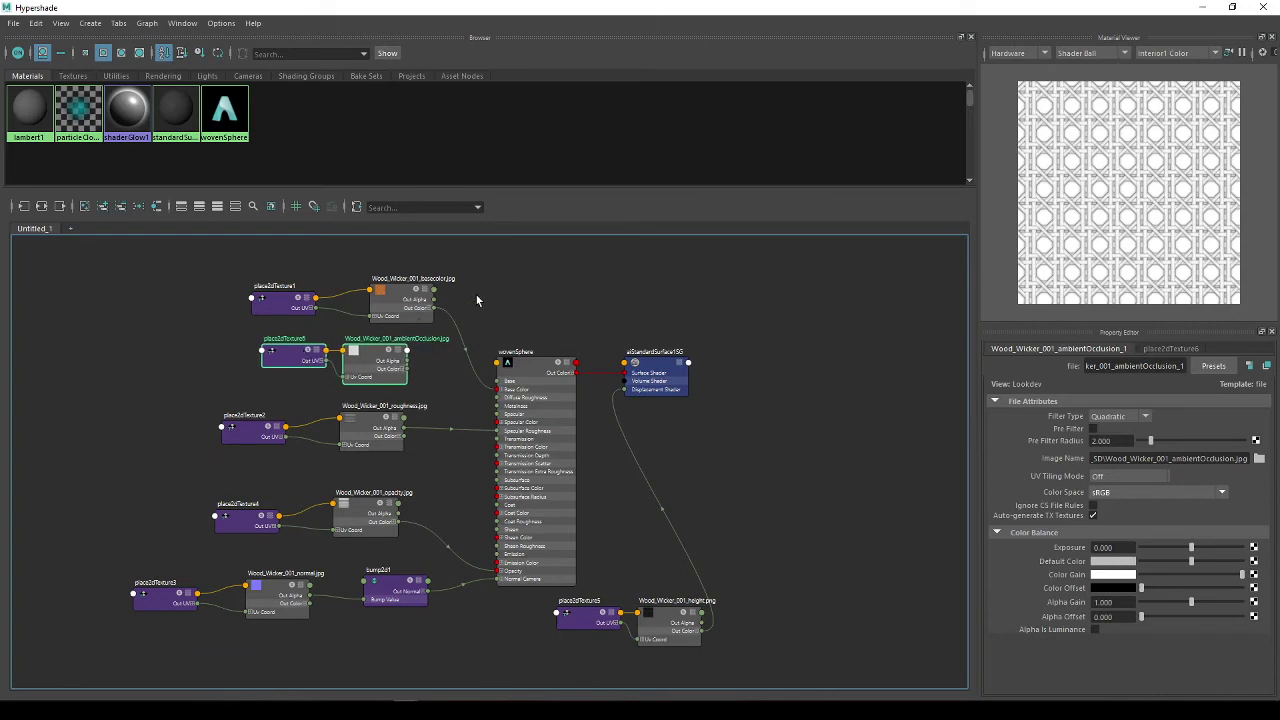
alt+middle_drag(476, 294, 414, 334)
Drag the four top-left texture and placement nodes further left and reframe the graph.
scroll(346, 354, up, 4)
scroll(418, 478, down, 4)
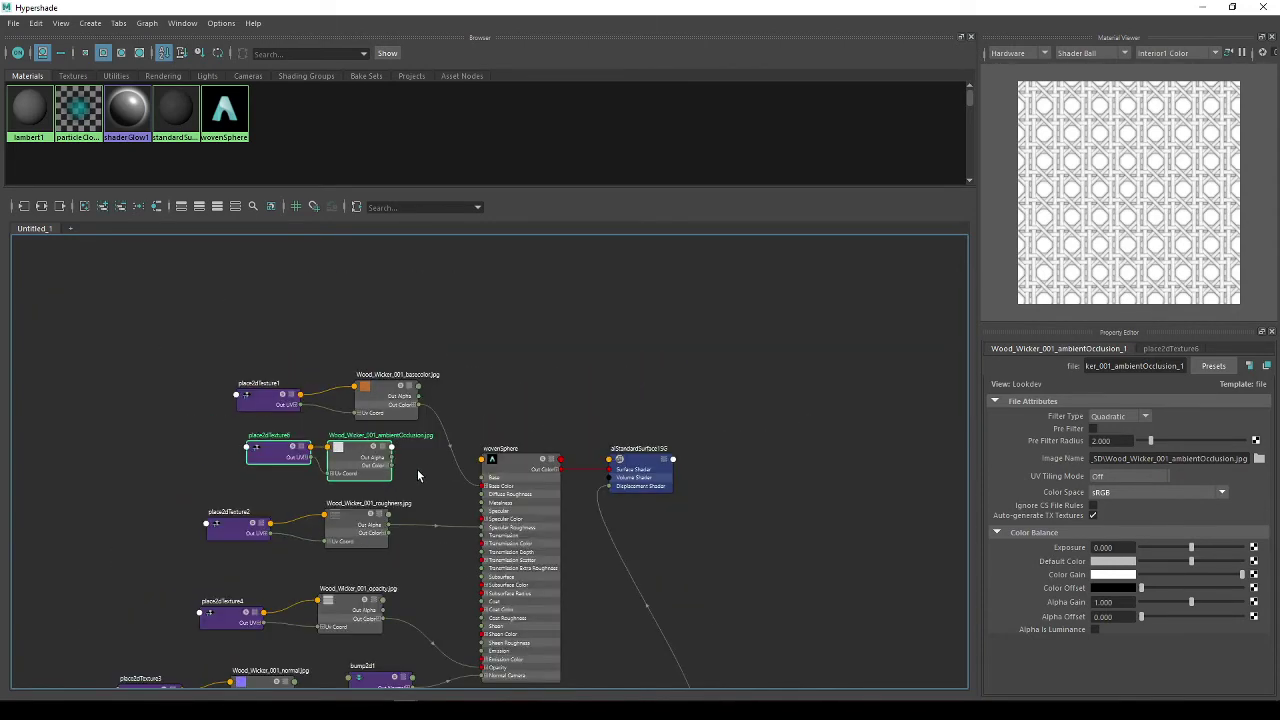
drag(455, 470, 218, 355)
drag(380, 393, 268, 385)
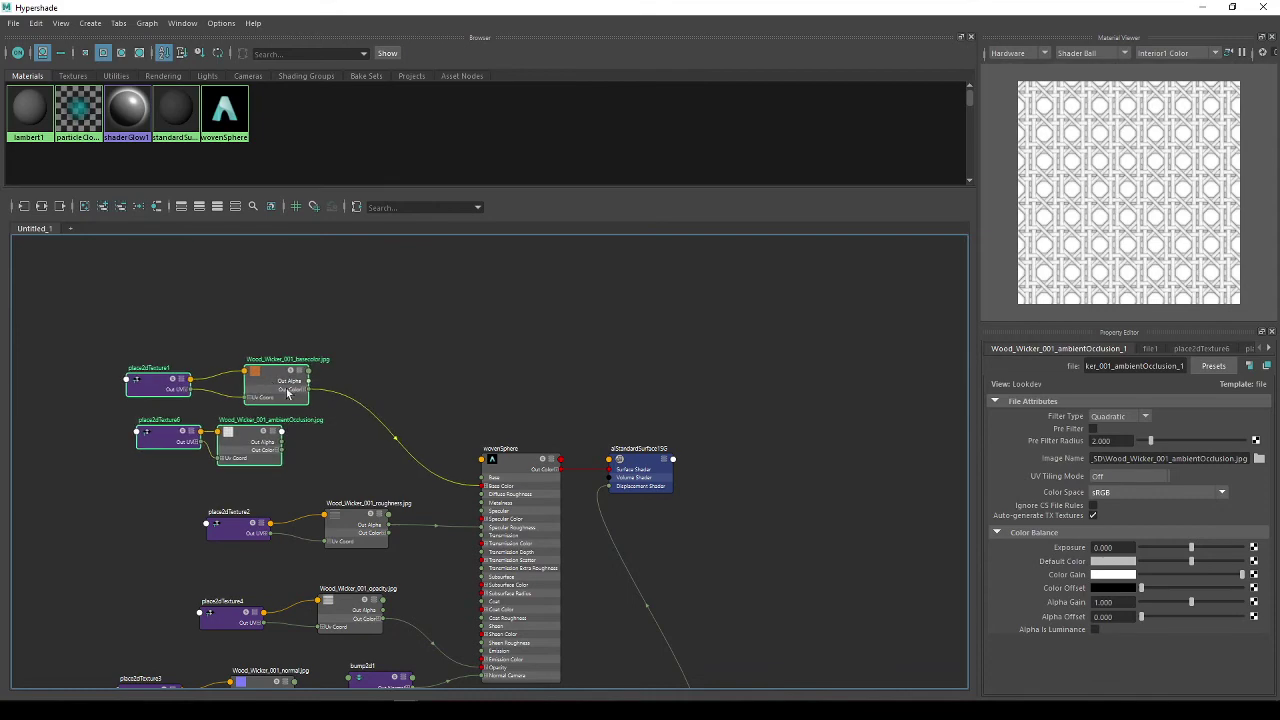
scroll(340, 412, up, 4)
alt+middle_drag(351, 443, 474, 446)
scroll(488, 465, down, 3)
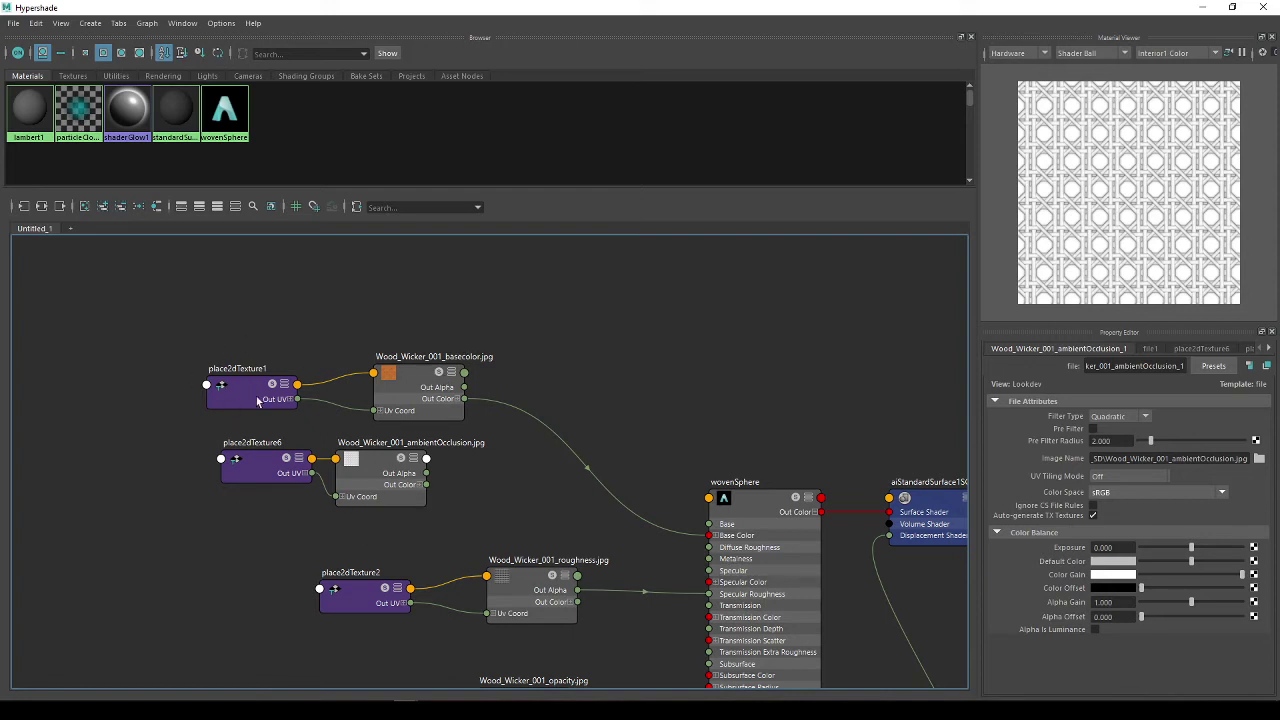
Delete place2dTexture1 and wire place2dTexture6's Out UV into the basecolor file node.
click(244, 396)
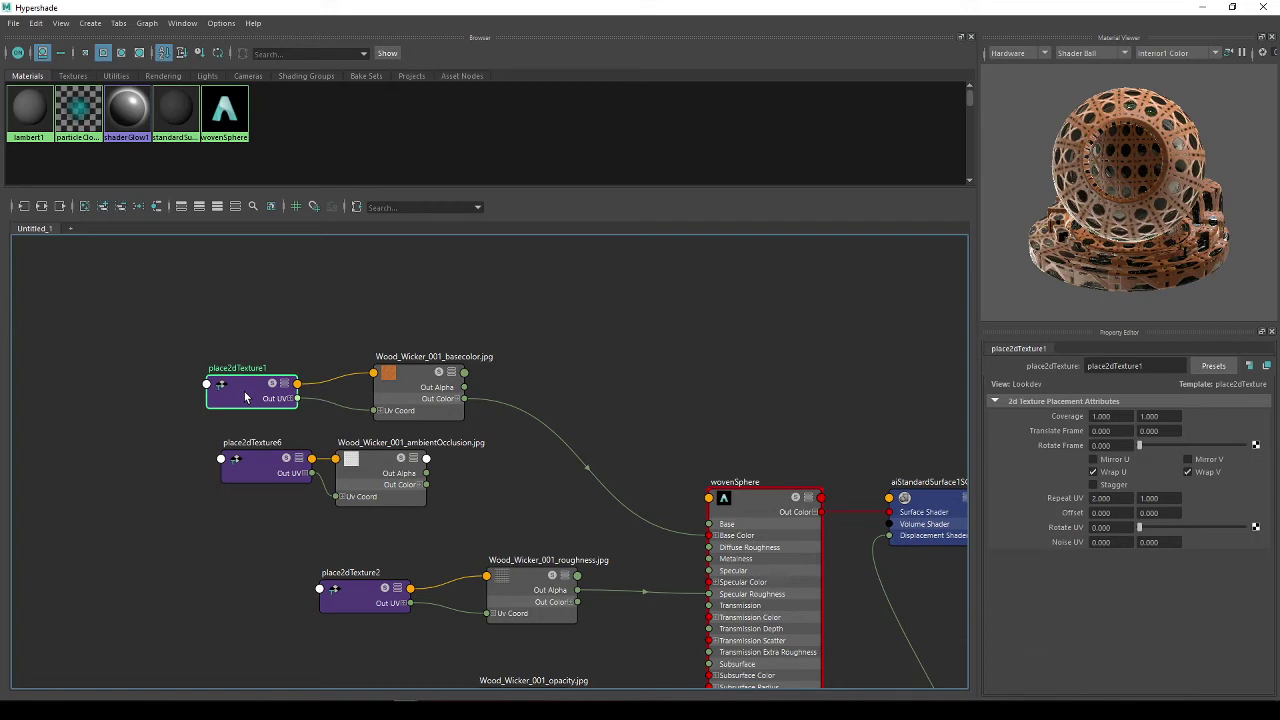
key(Delete)
drag(254, 466, 205, 403)
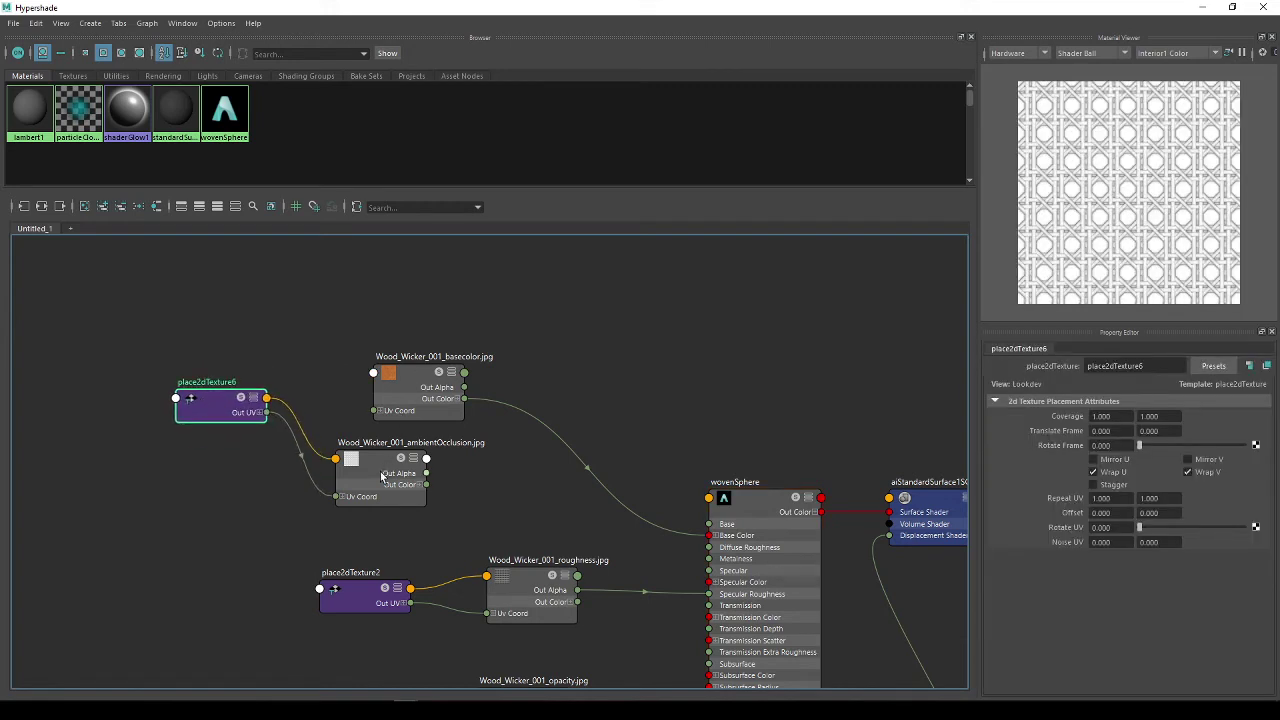
click(213, 408)
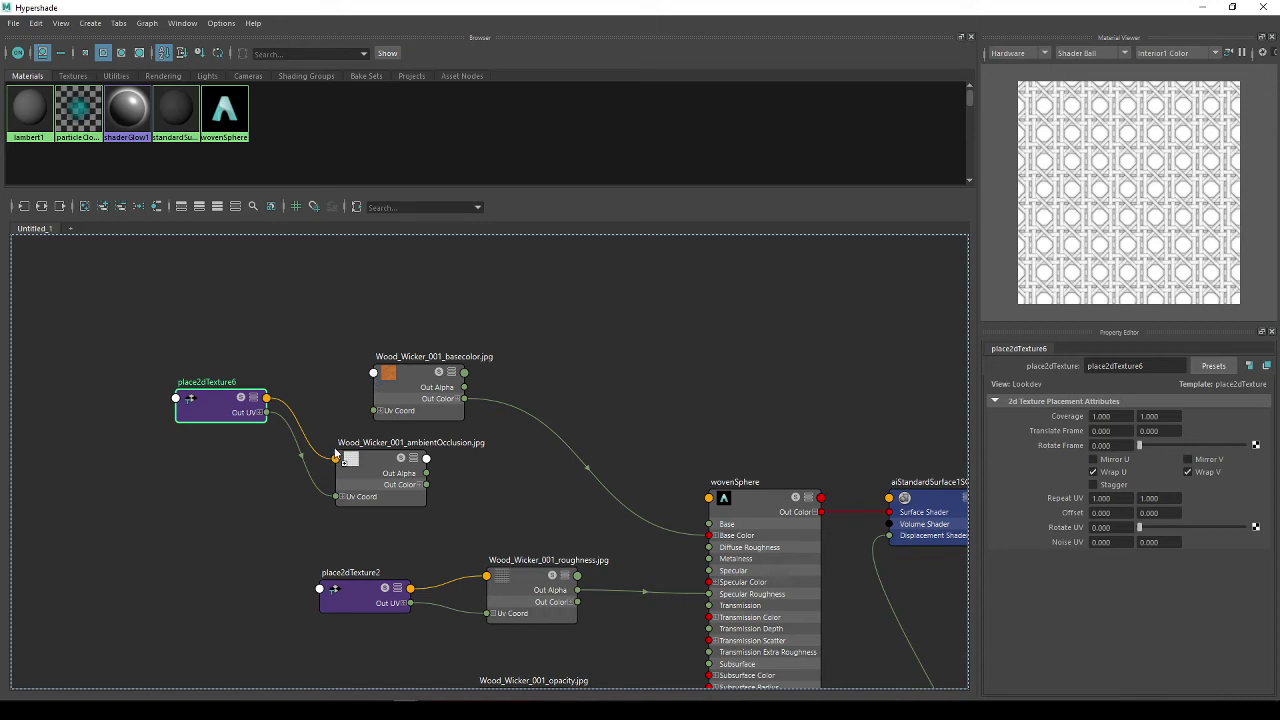
drag(336, 458, 374, 373)
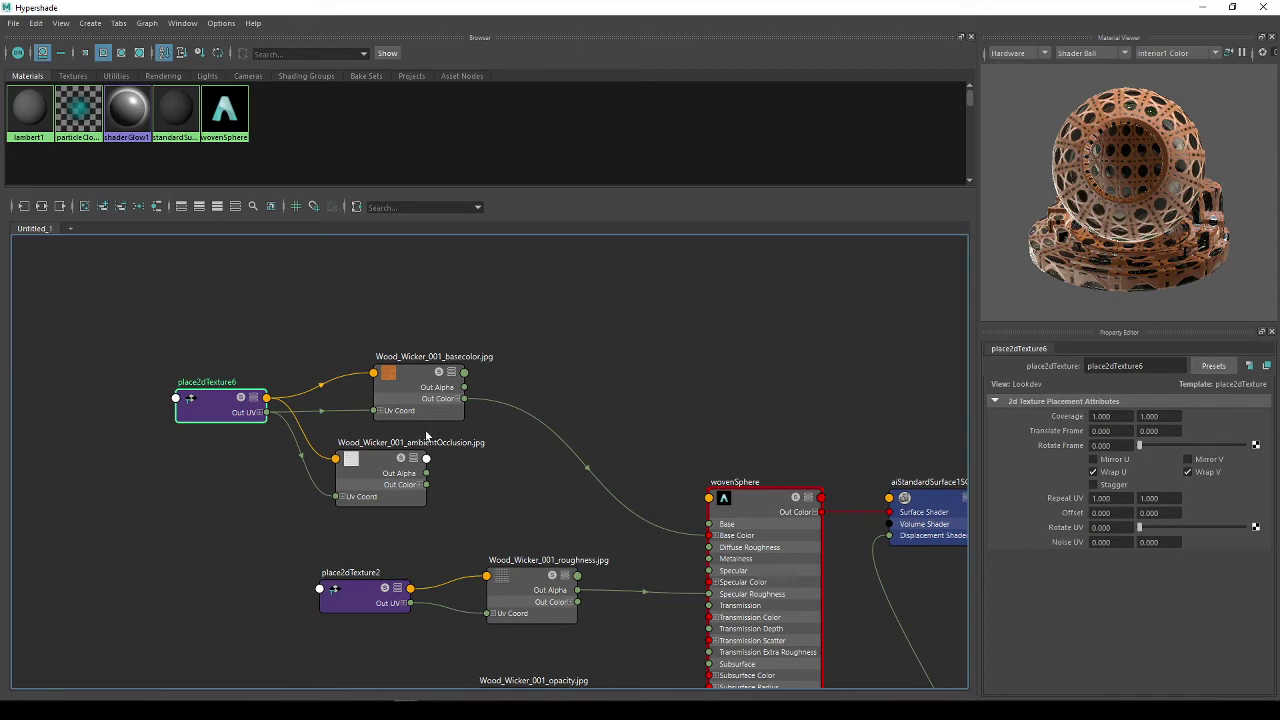
scroll(529, 483, down, 3)
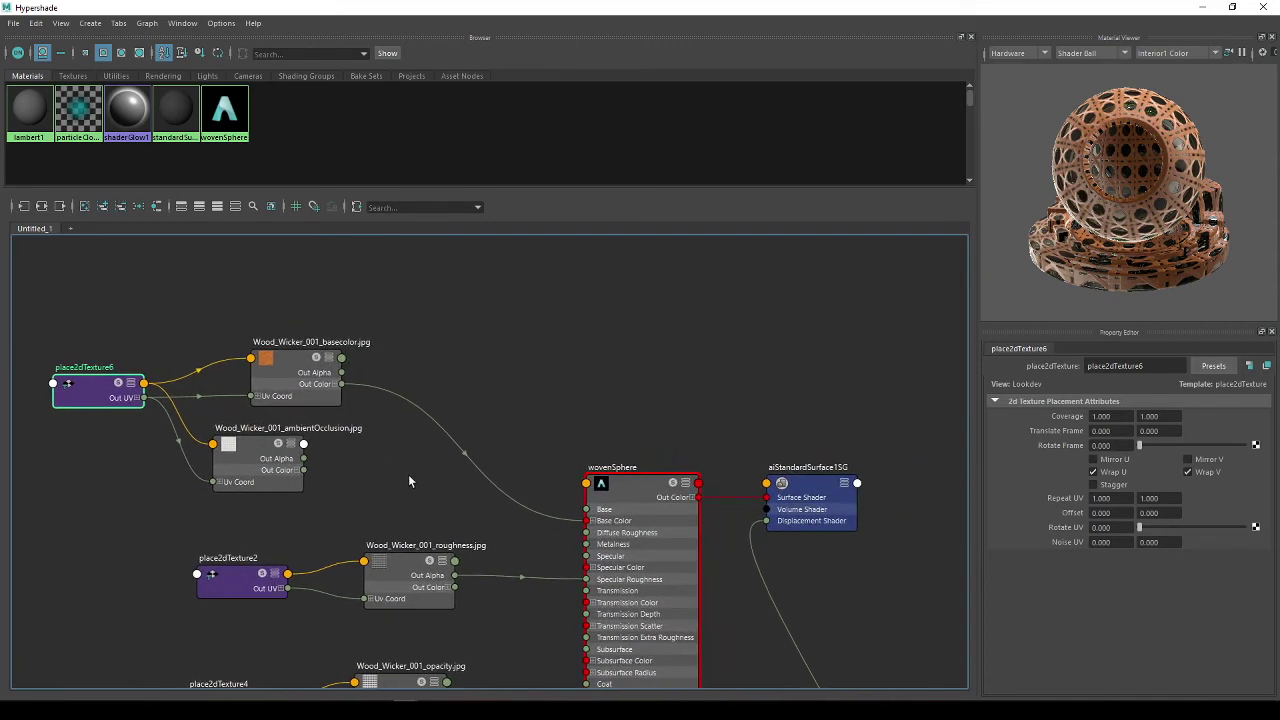
Replace a brief occlusion-to-Base Color link with basecolor Out Color, then select that connection.
scroll(399, 478, up, 2)
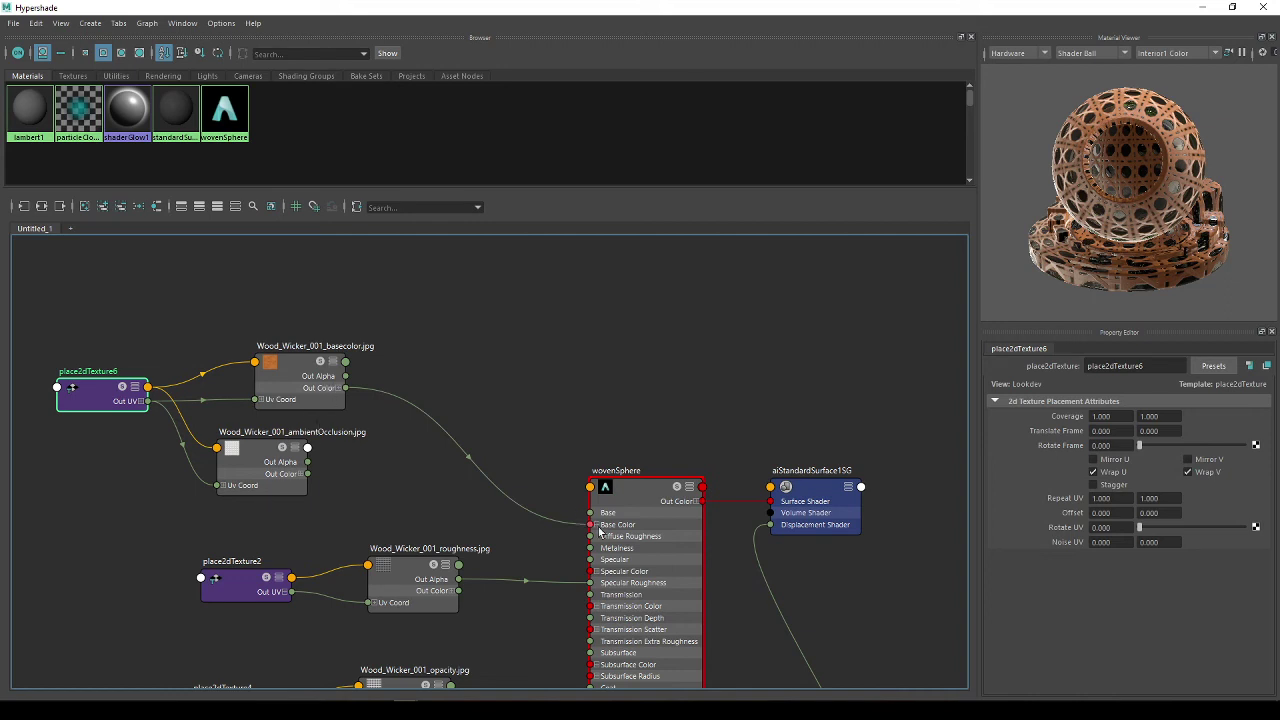
drag(307, 473, 590, 524)
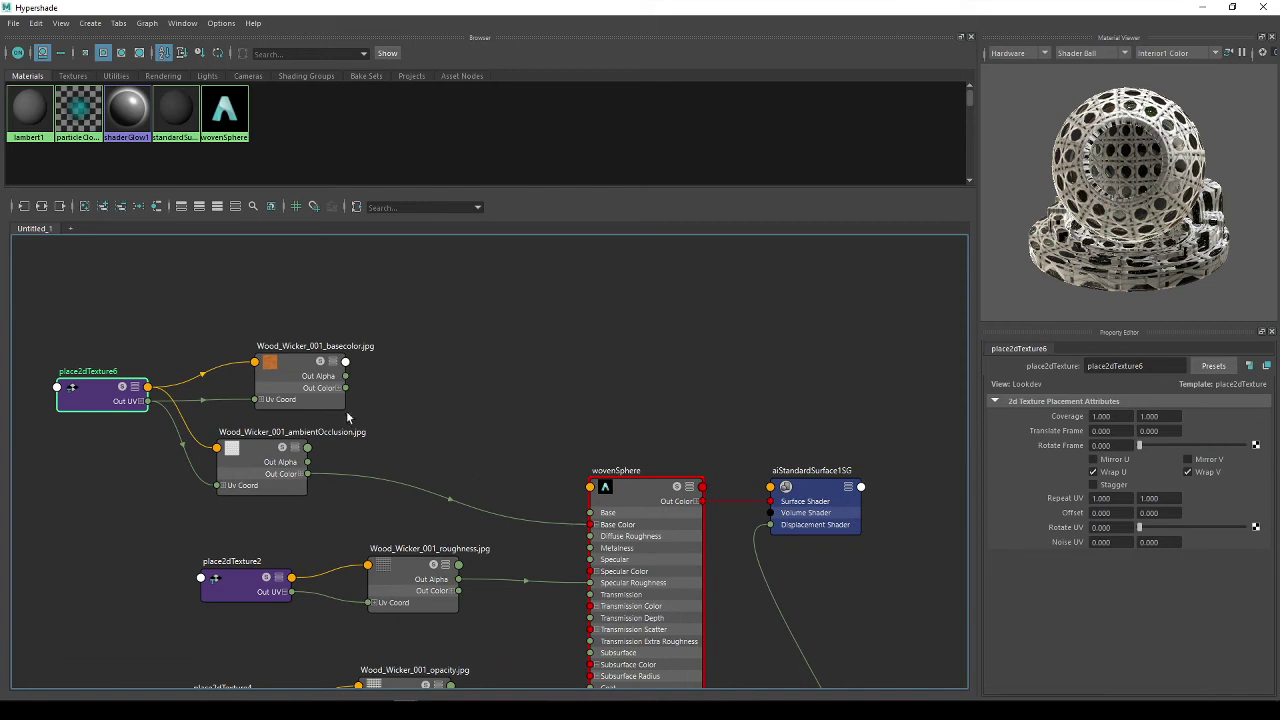
drag(345, 387, 590, 524)
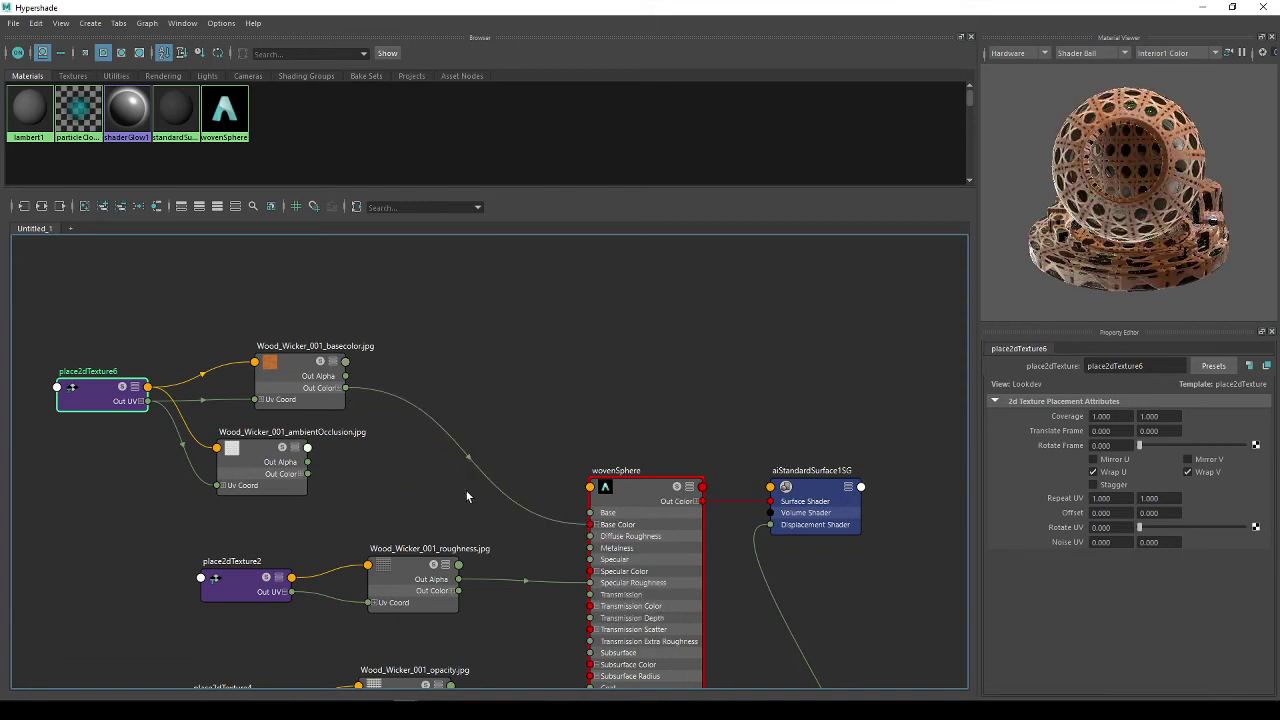
drag(465, 489, 421, 321)
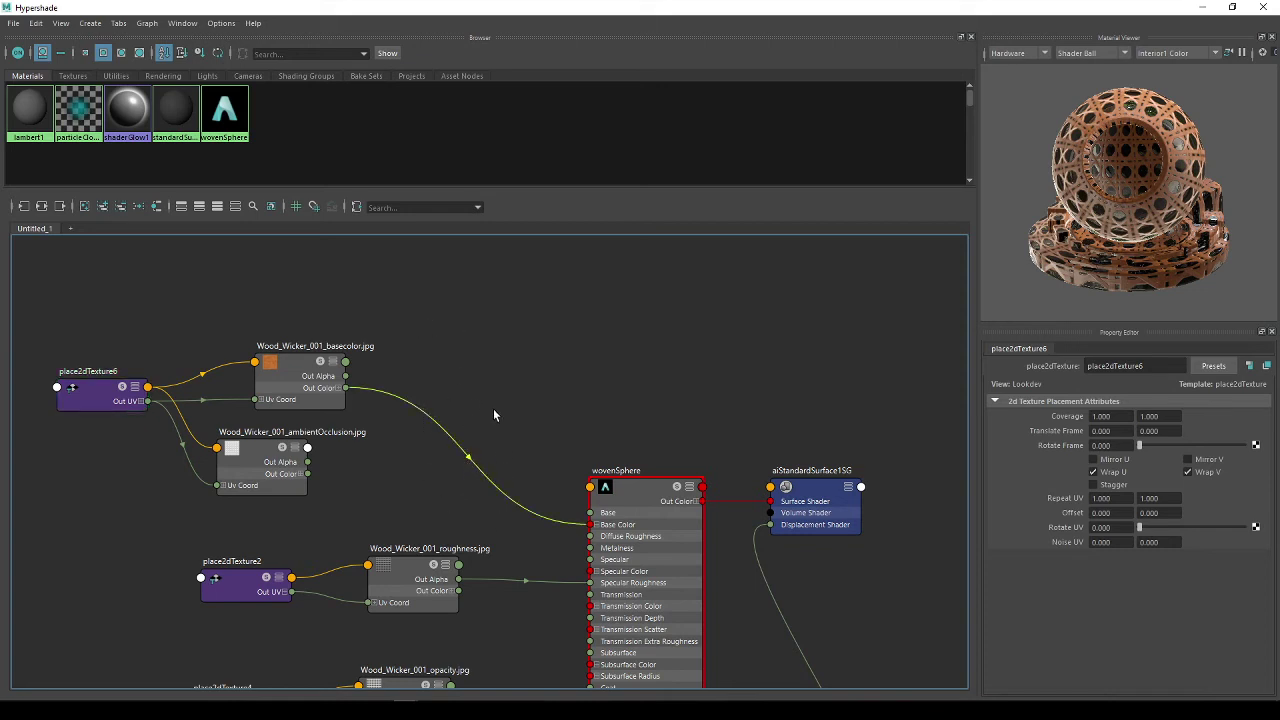
Delete the basecolor-to-Base Color connection on wovenSphere.
key(Delete)
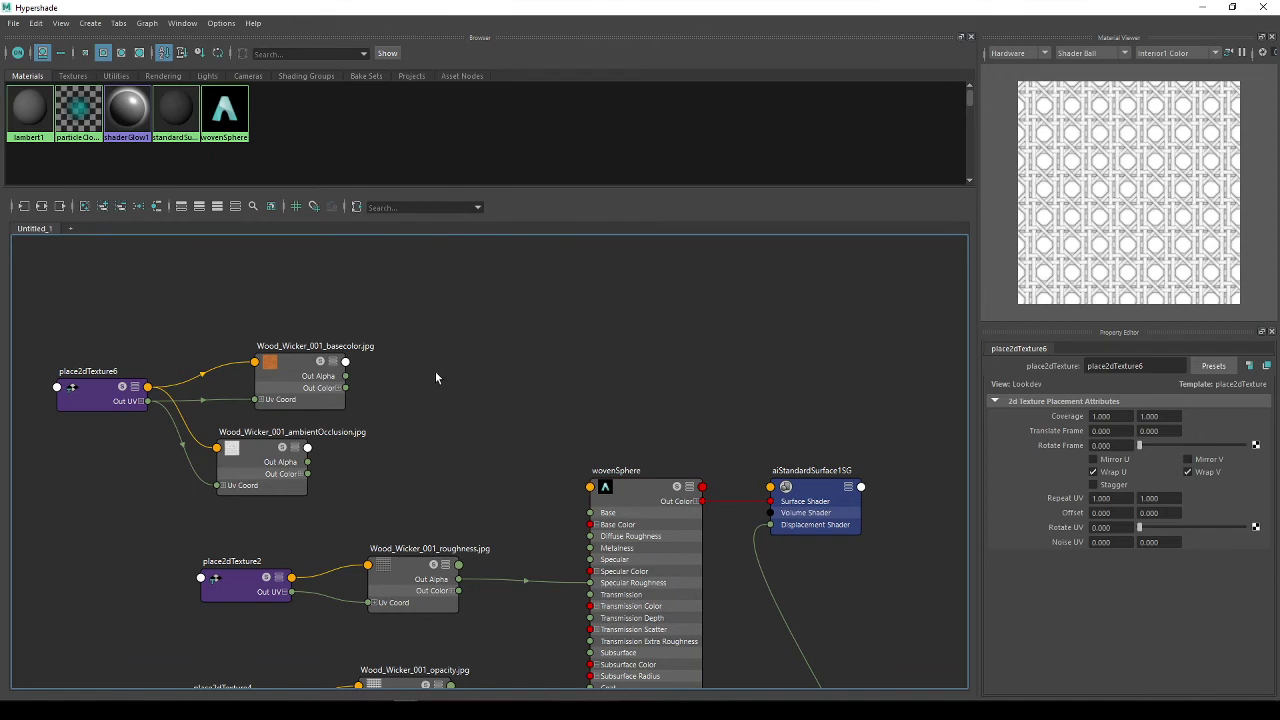
click(89, 22)
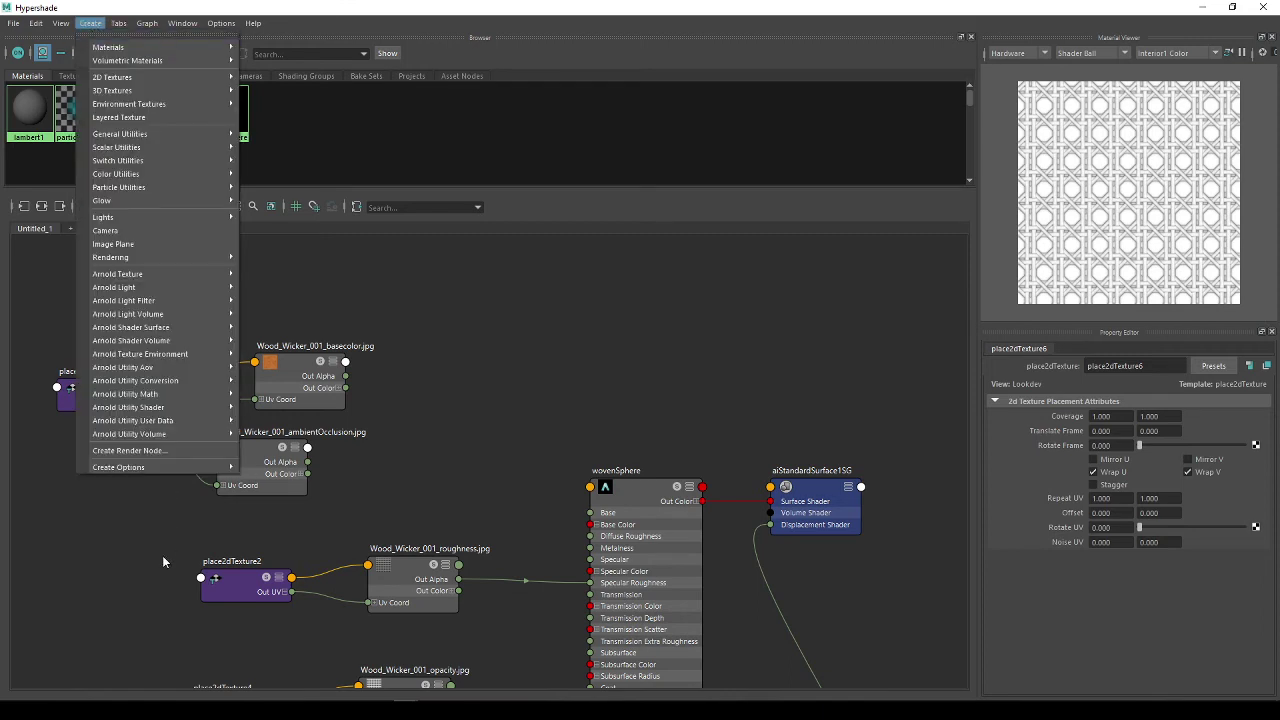
click(89, 22)
click(60, 23)
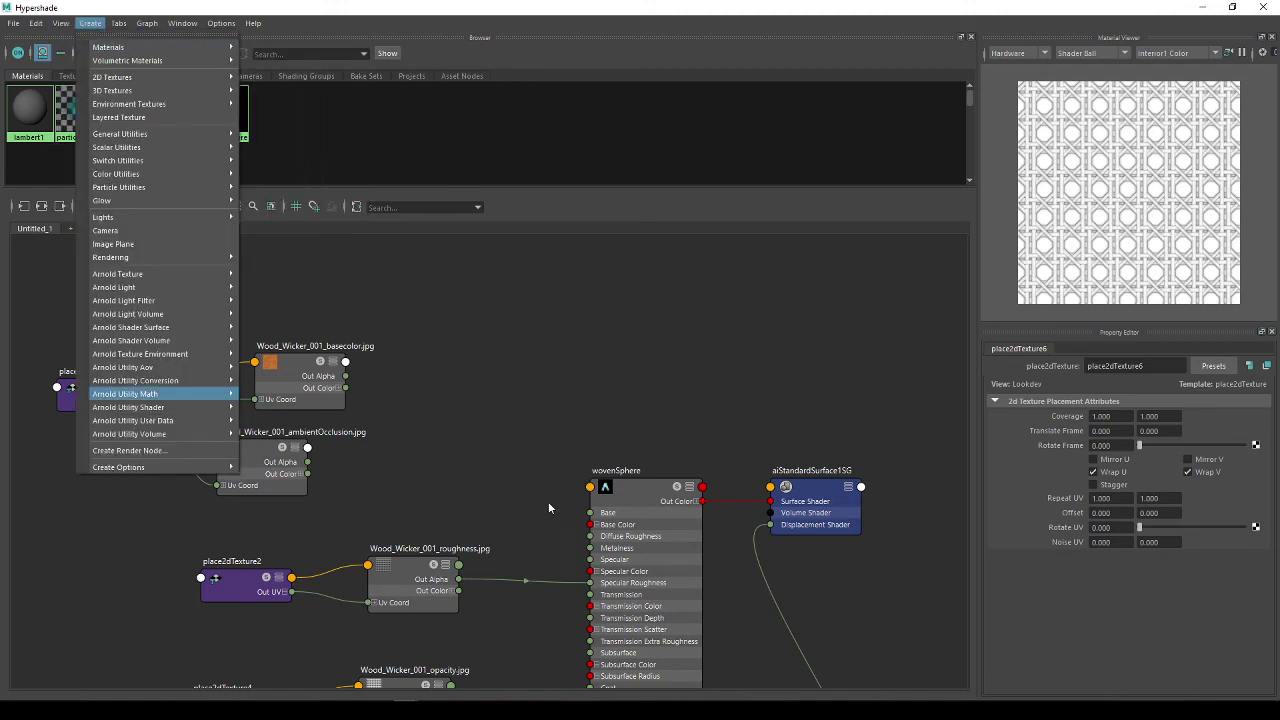
click(543, 410)
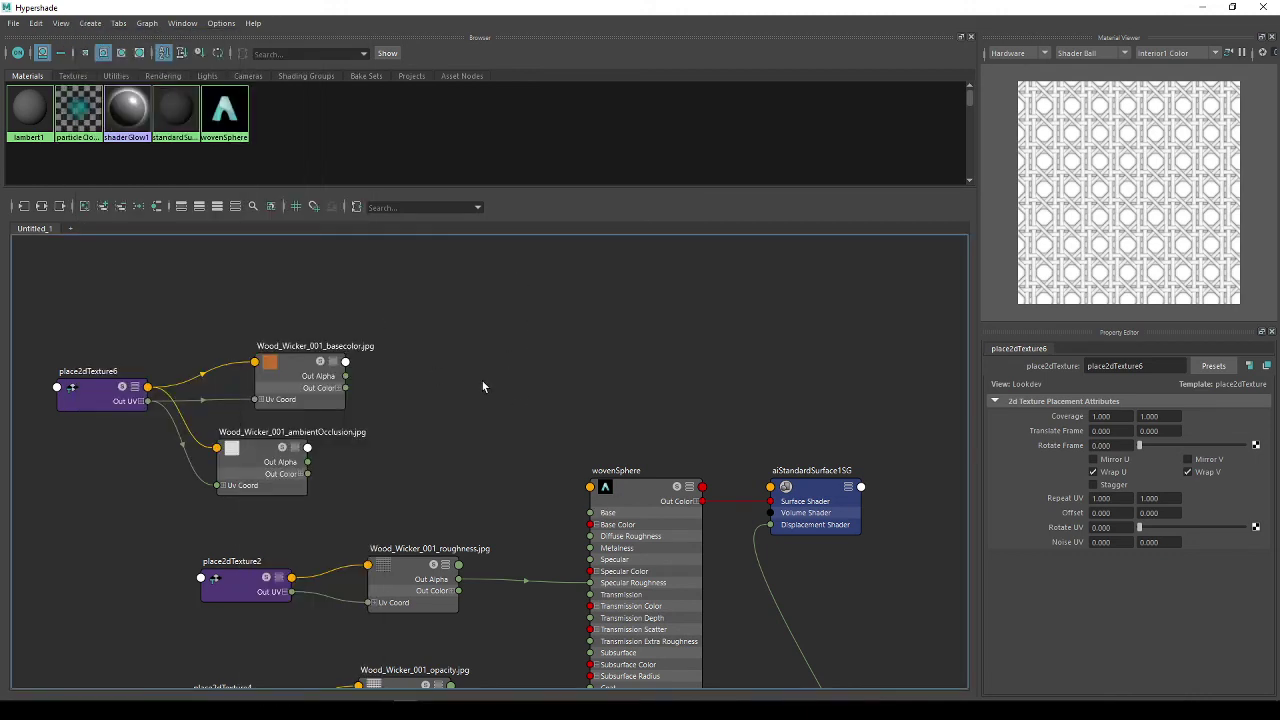
Create an aiMultiply node in the graph via quick node search for 'aimul'.
key(Tab)
text(a)
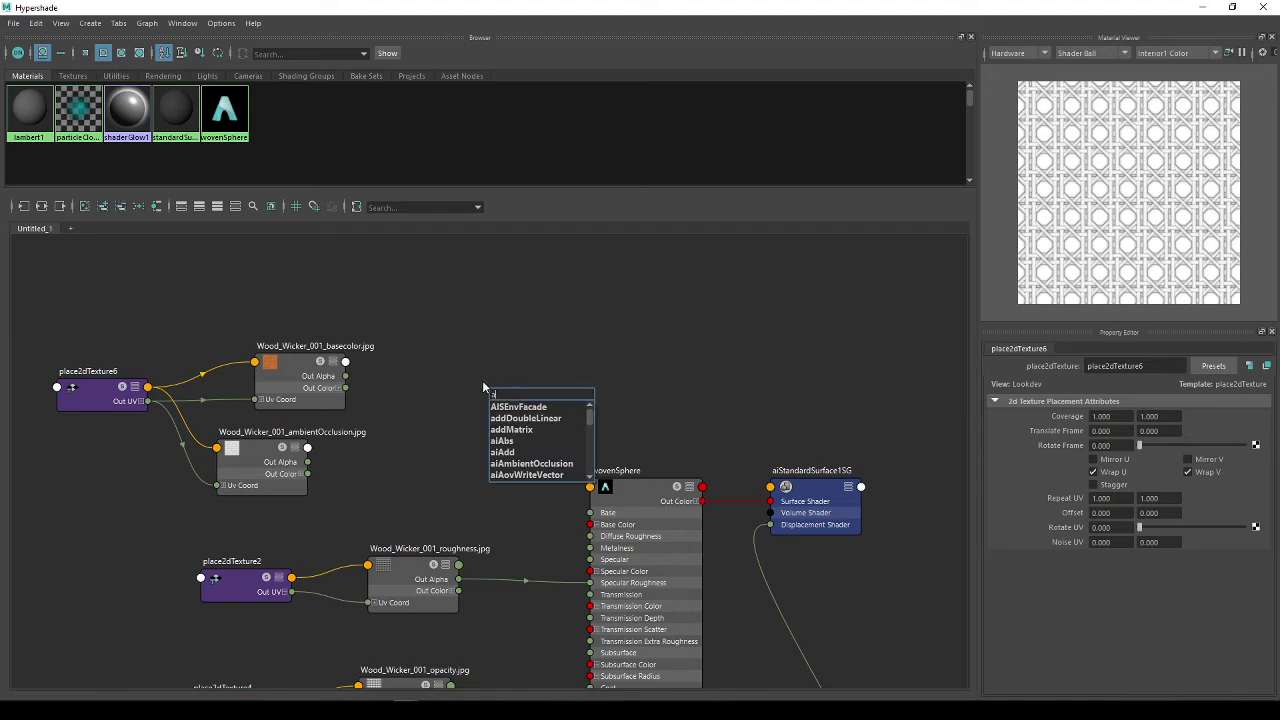
click(500, 333)
key(Tab)
text(a)
click(508, 319)
key(Tab)
key(Escape)
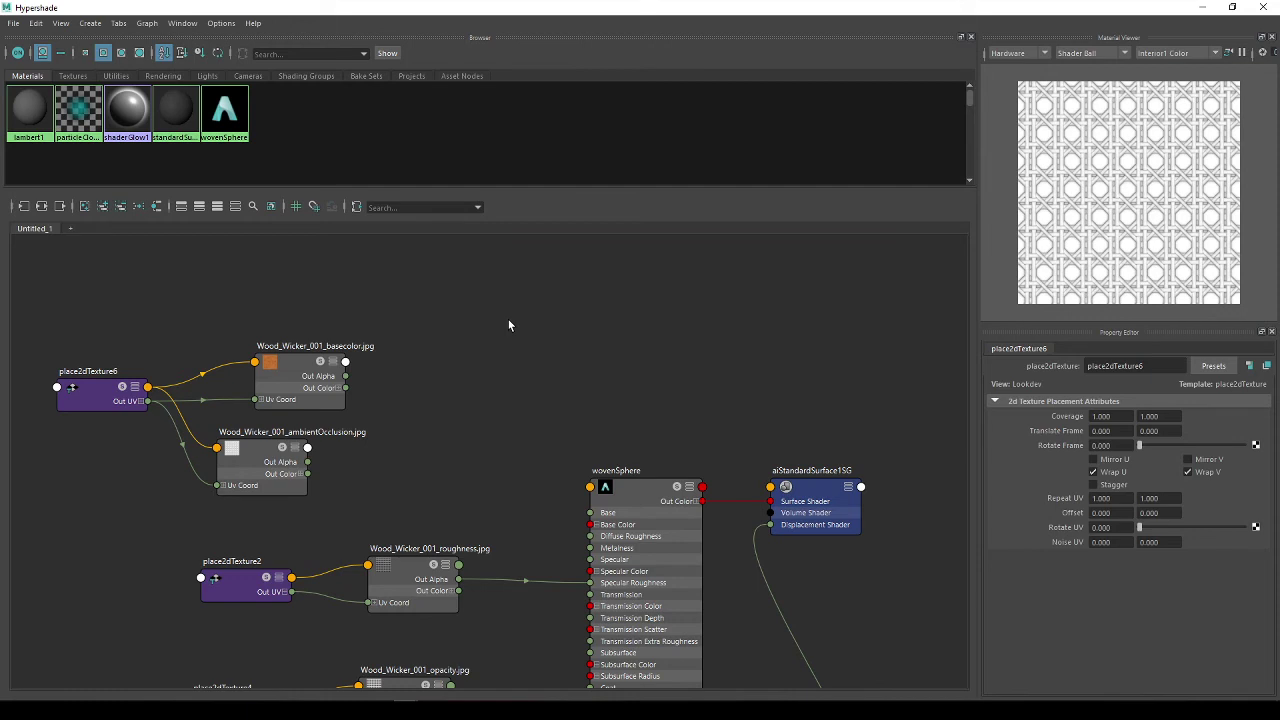
key(Tab)
key(Escape)
key(Tab)
key(Escape)
key(Tab)
key(Escape)
key(a)
key(Tab)
text(aimul)
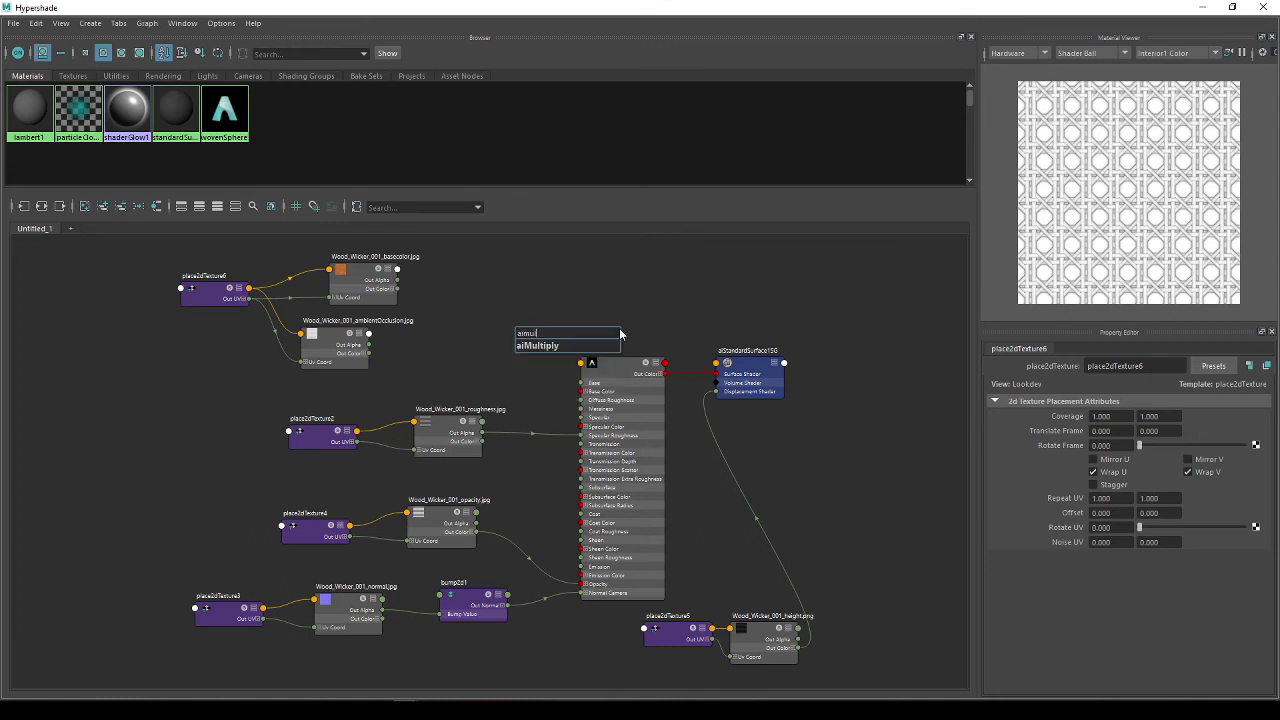
click(570, 346)
Place aiMultiply1 near the textures and wire basecolor to Input 1, occlusion to Input 2.
drag(550, 340, 468, 318)
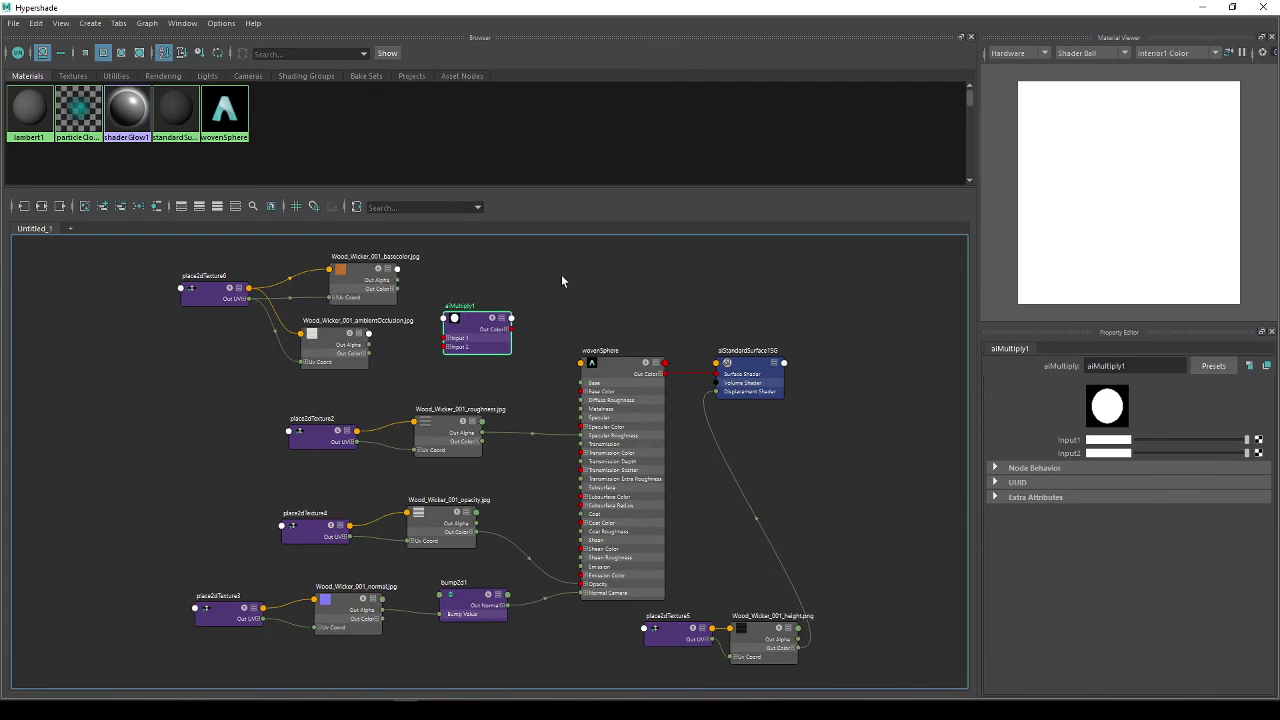
scroll(422, 336, up, 5)
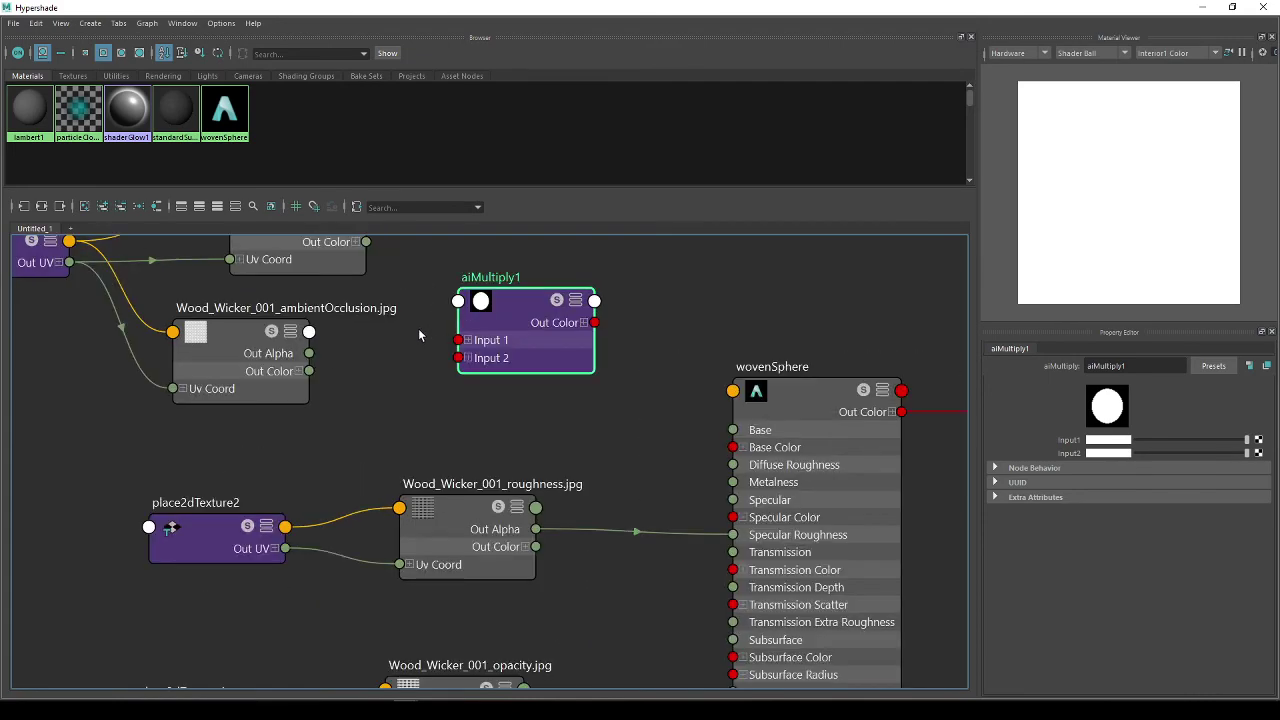
alt+middle_drag(418, 336, 437, 461)
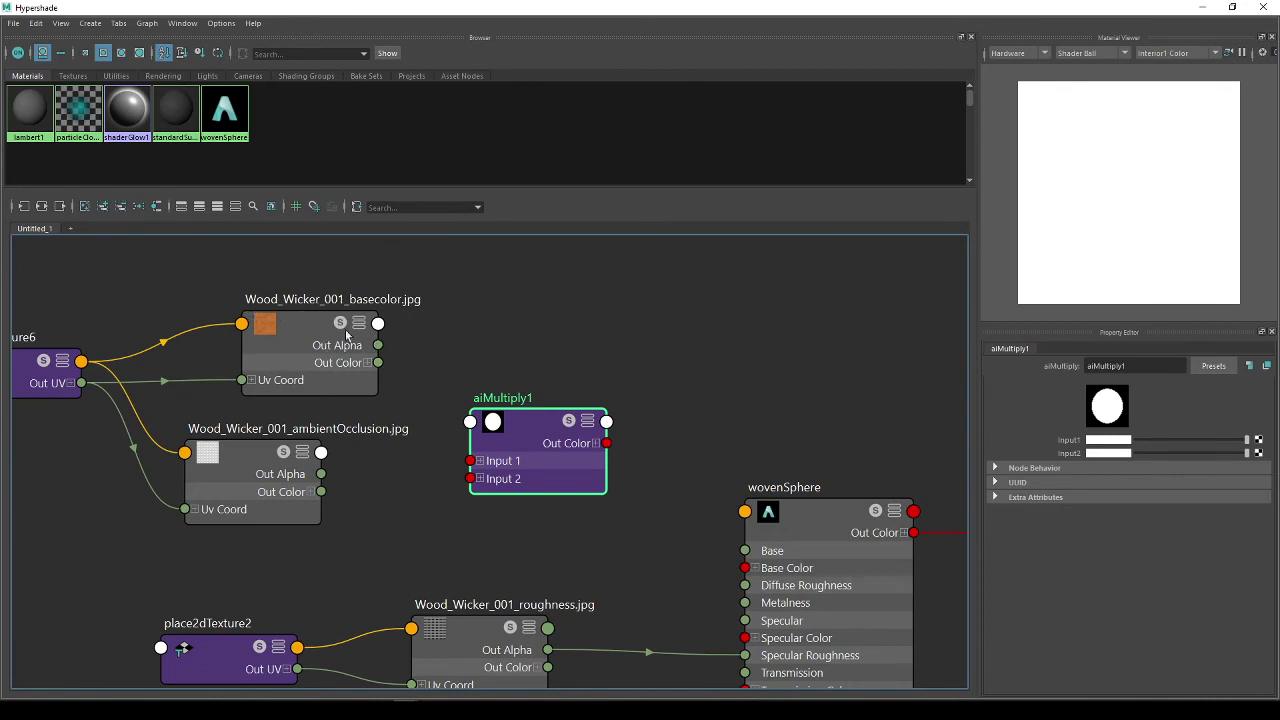
drag(379, 362, 472, 461)
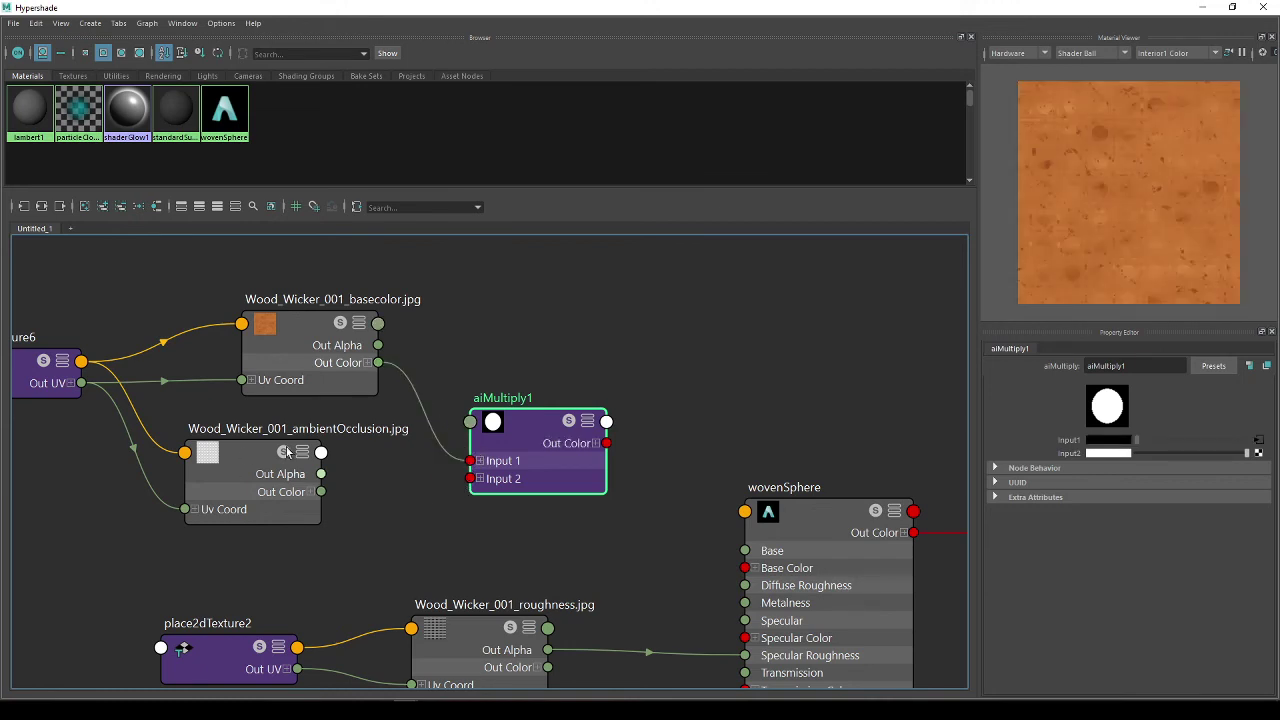
drag(321, 491, 471, 479)
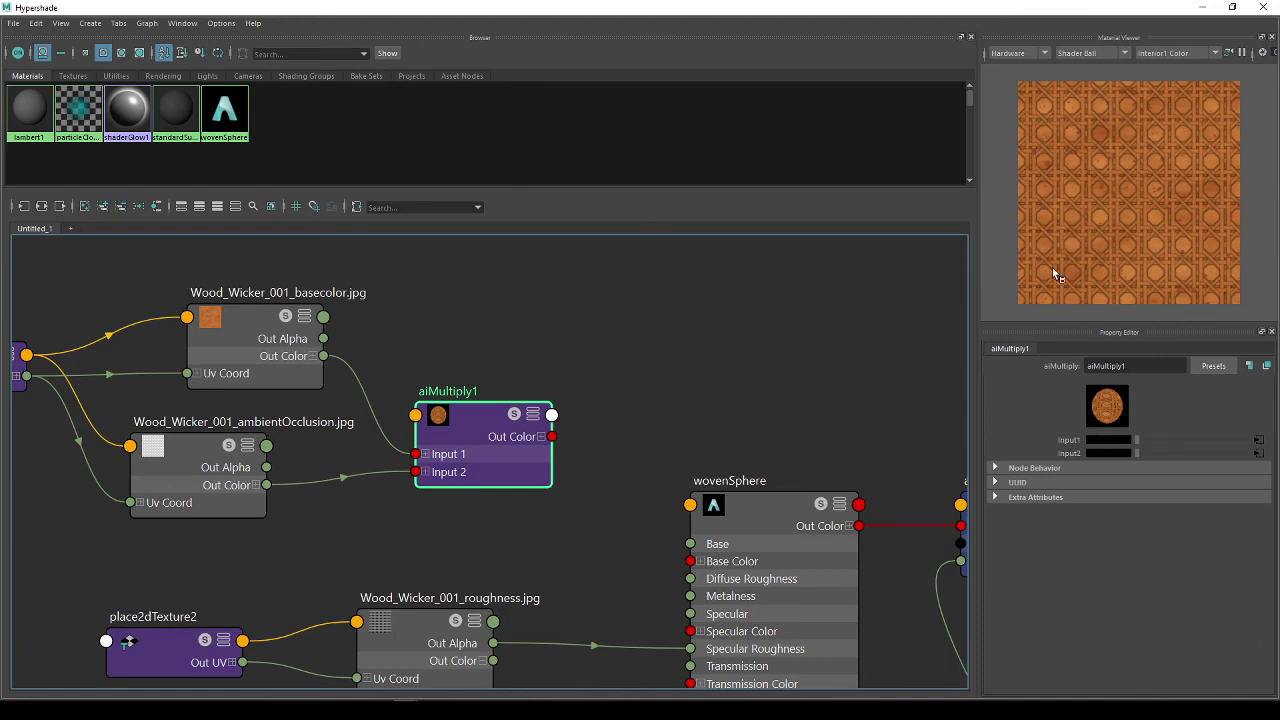
Delete and redo the ambient occlusion connection into aiMultiply1 Input 2.
click(347, 470)
key(Delete)
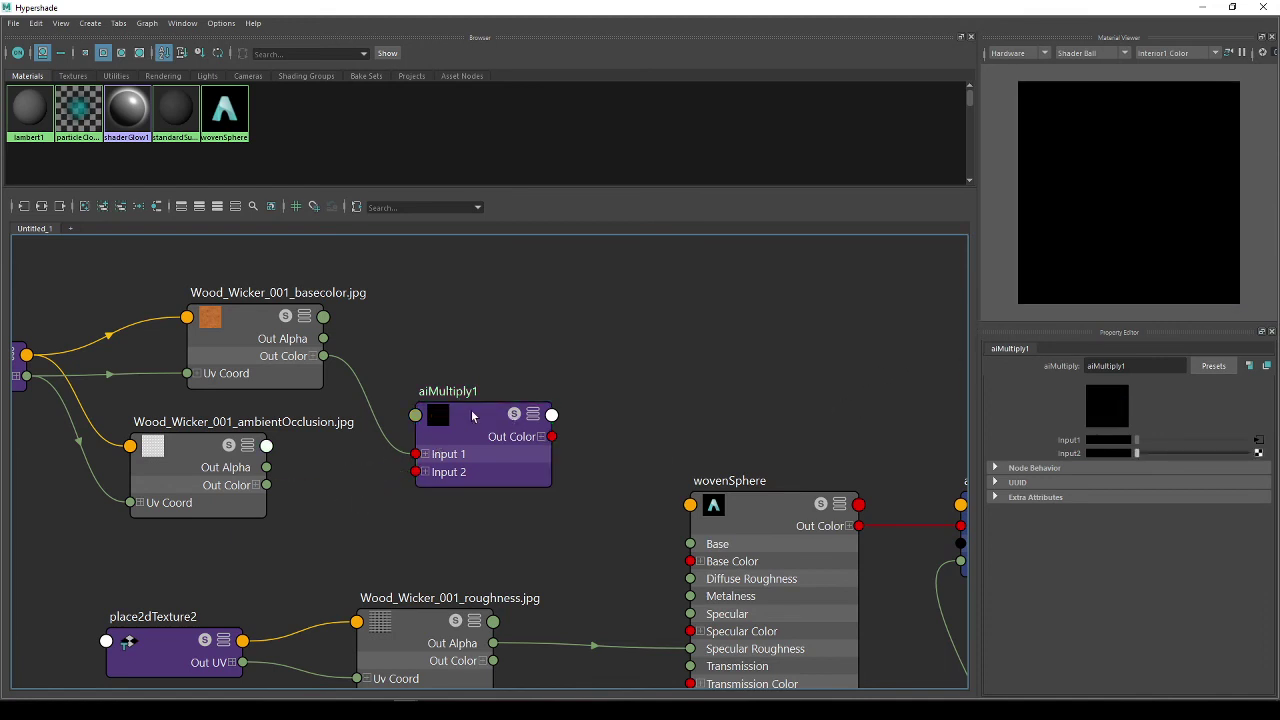
click(268, 341)
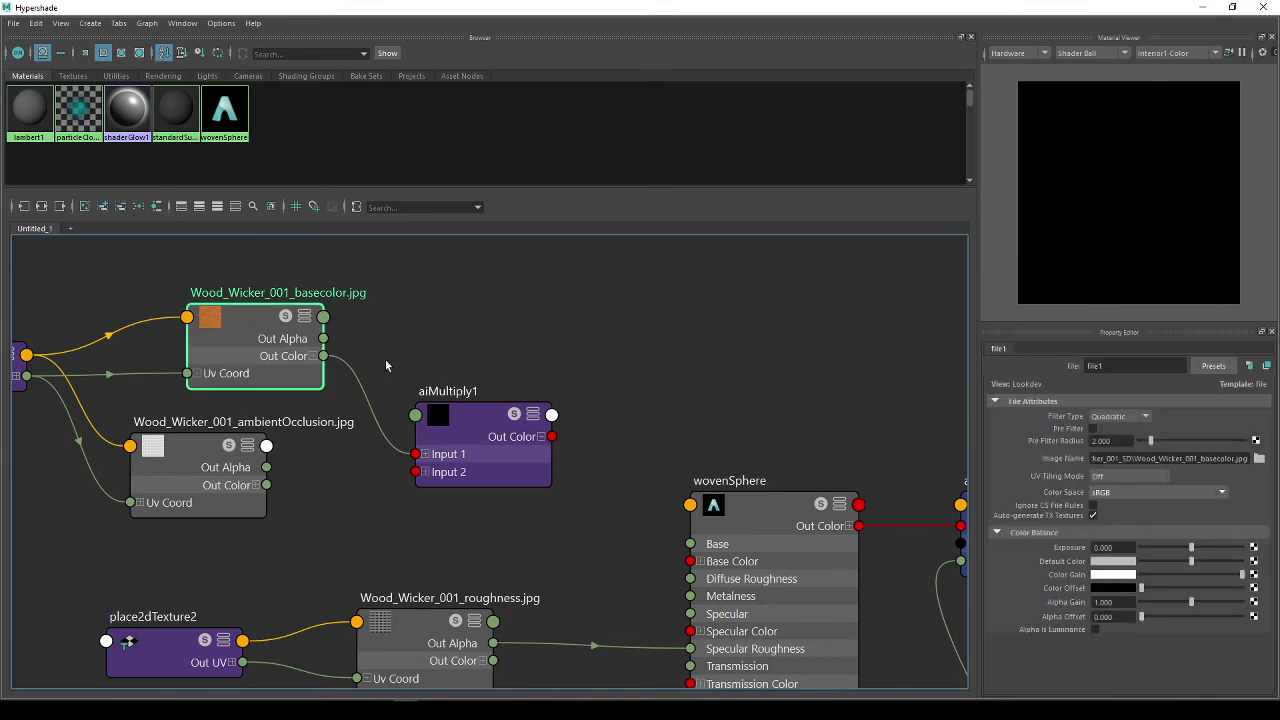
drag(266, 485, 416, 455)
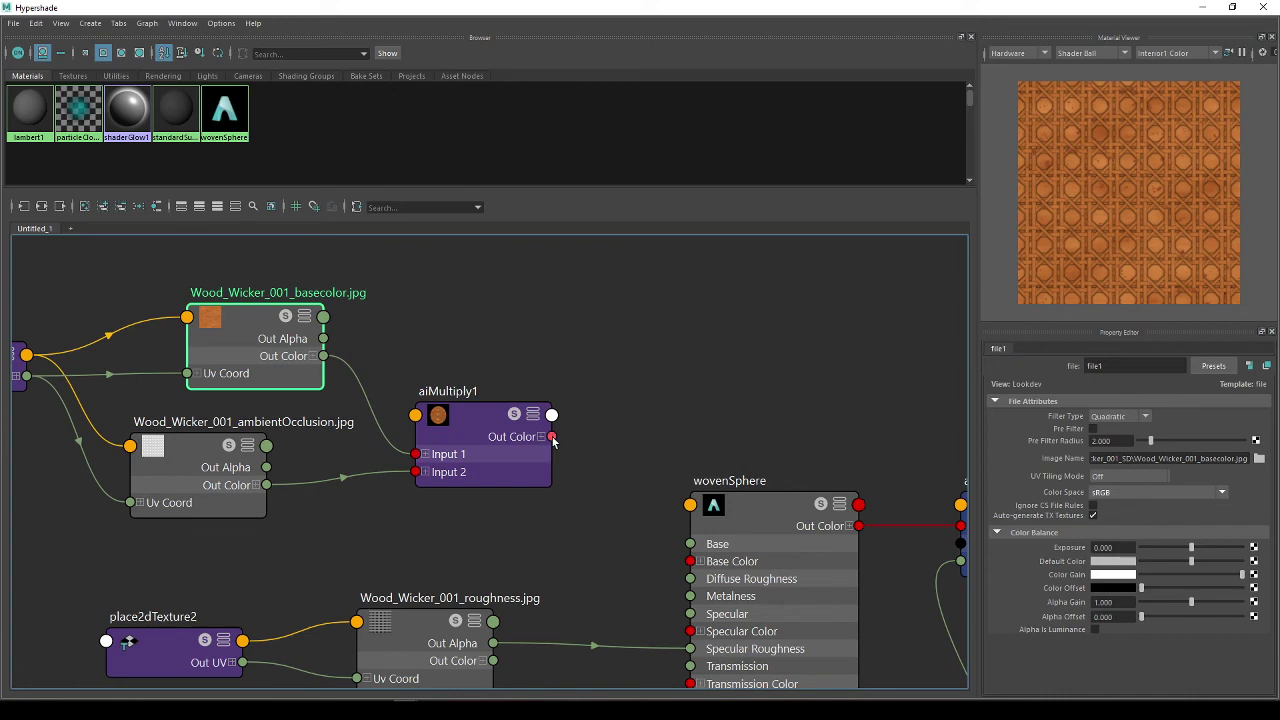
scroll(553, 440, down, 2)
scroll(567, 479, up, 2)
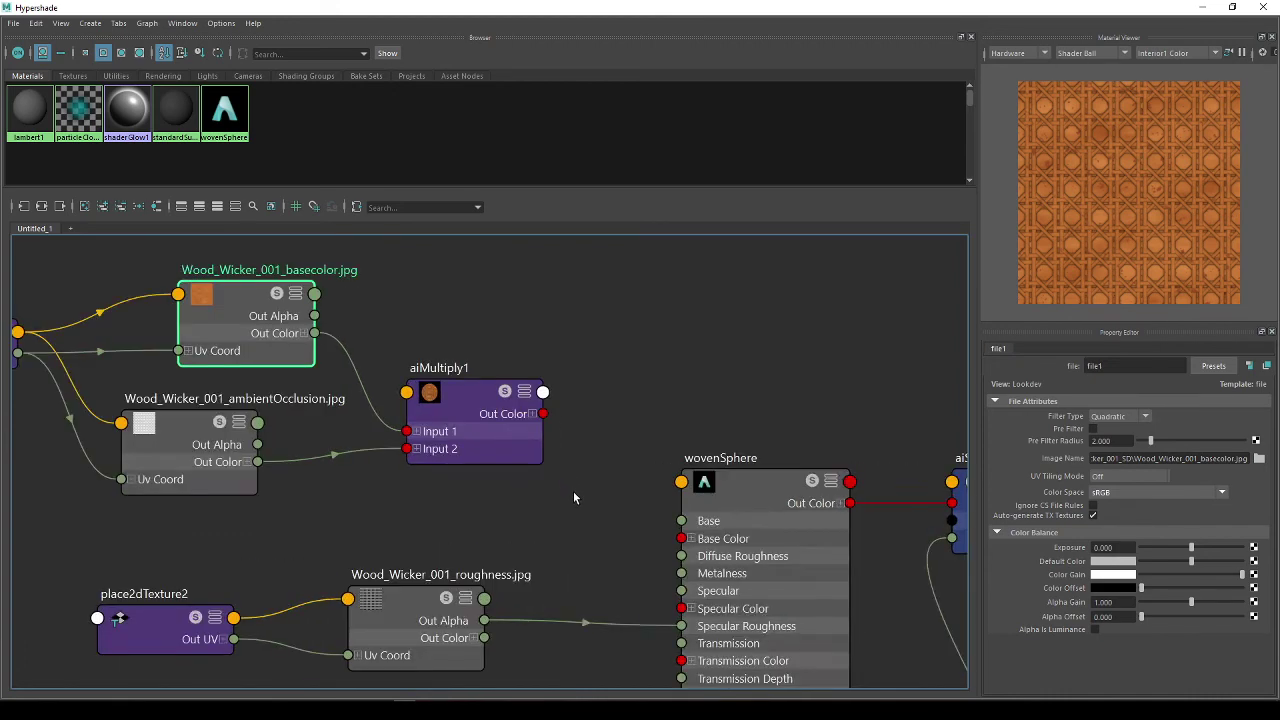
drag(541, 413, 681, 539)
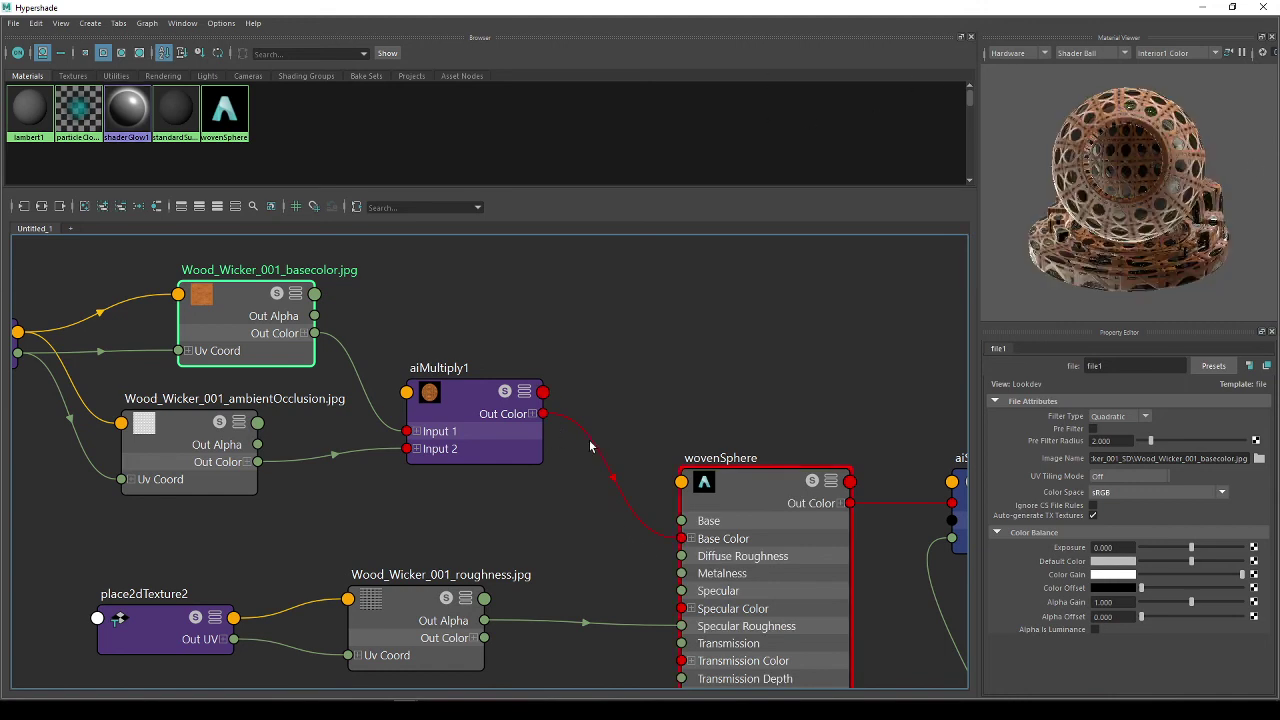
key(a)
scroll(495, 452, down, 2)
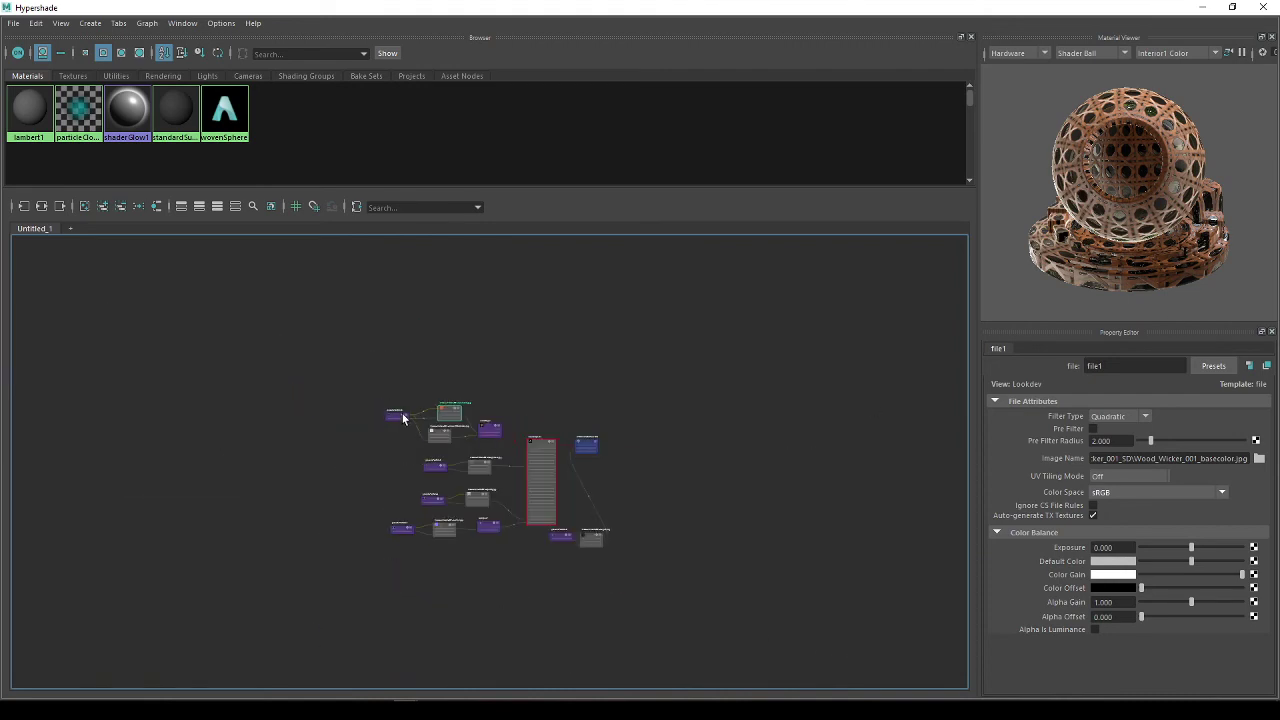
scroll(594, 505, up, 5)
scroll(337, 410, up, 2)
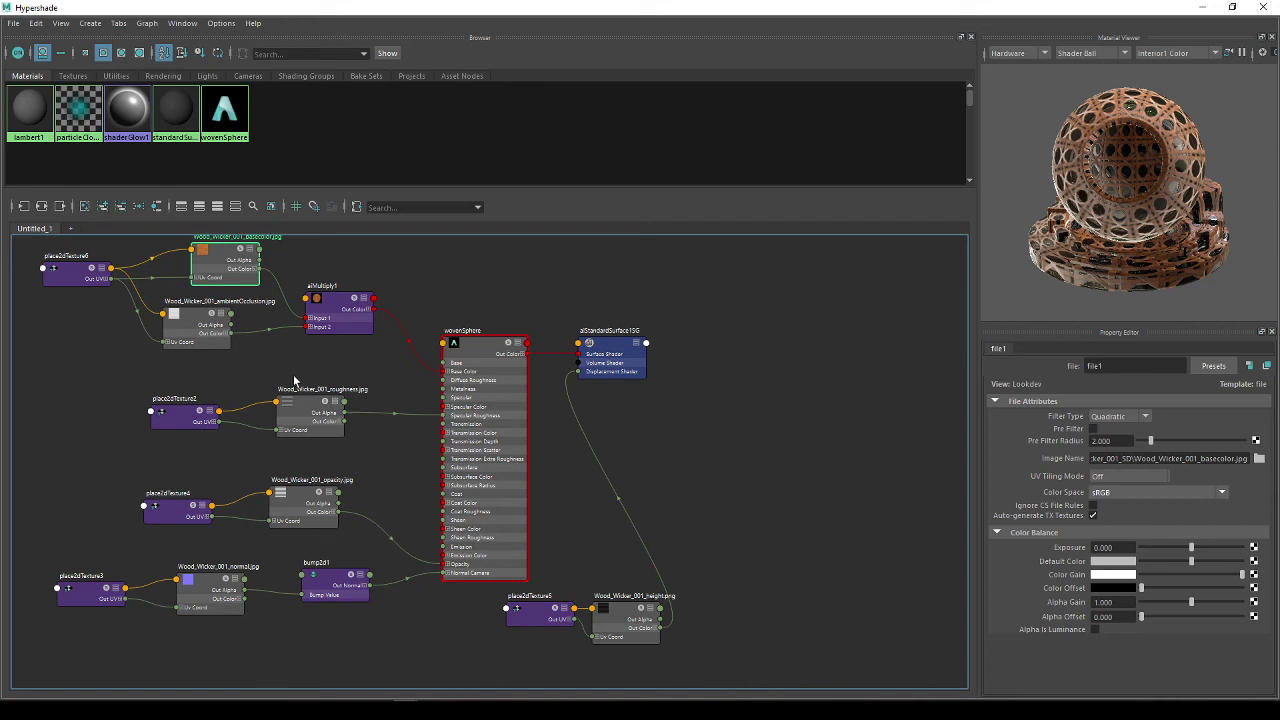
alt+middle_drag(253, 375, 334, 403)
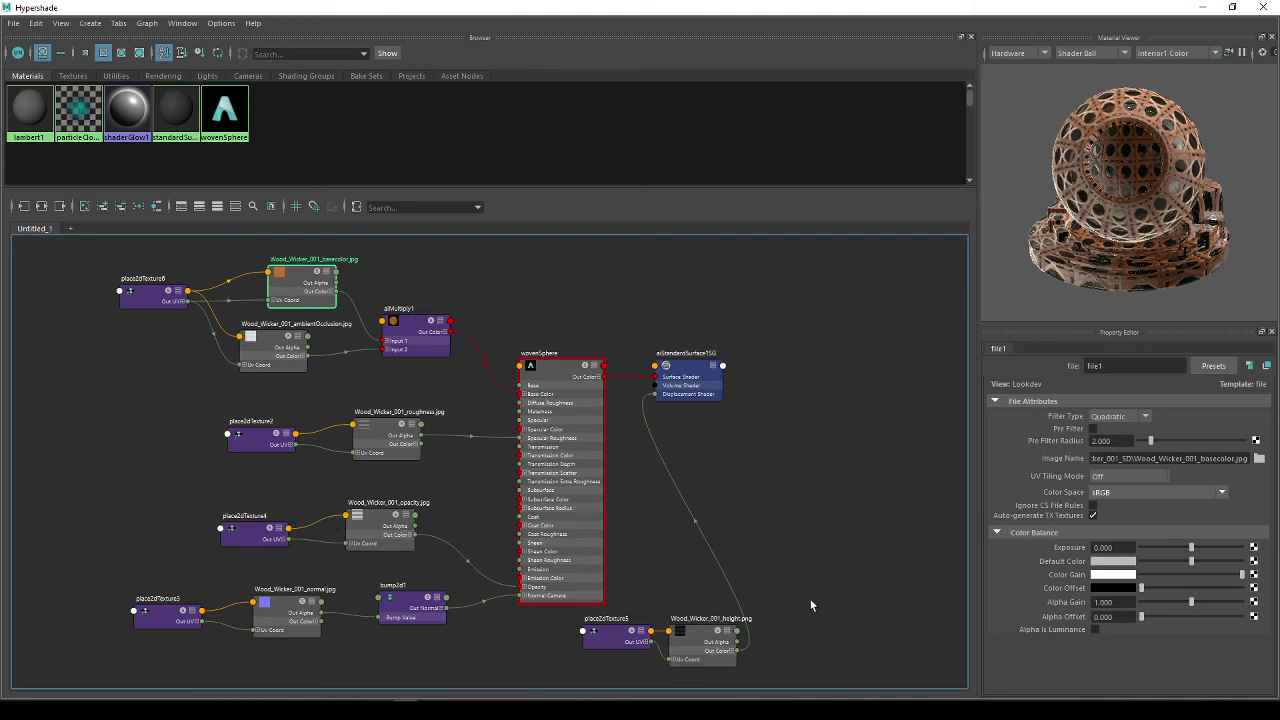
Set place2dTexture6's U repeat to 2 and check the repeats of place2dTexture2, 4 and 3.
click(148, 298)
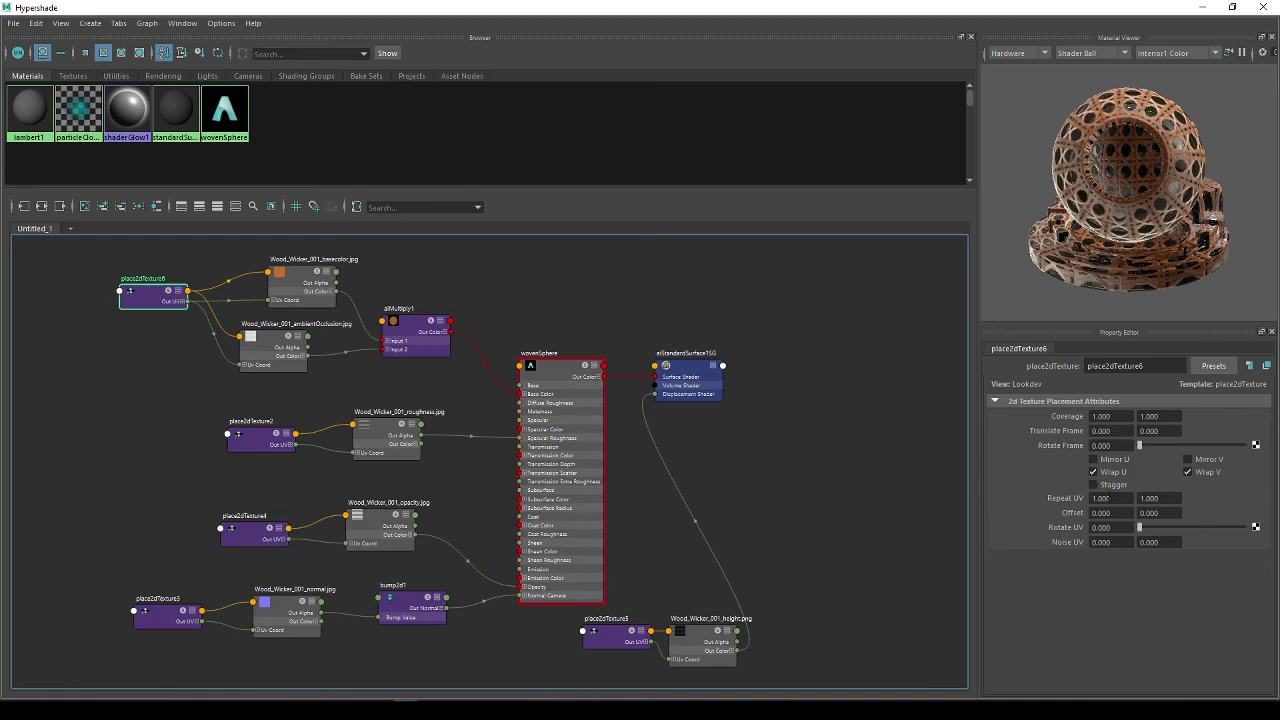
click(1101, 498)
text(2)
key(Return)
click(130, 375)
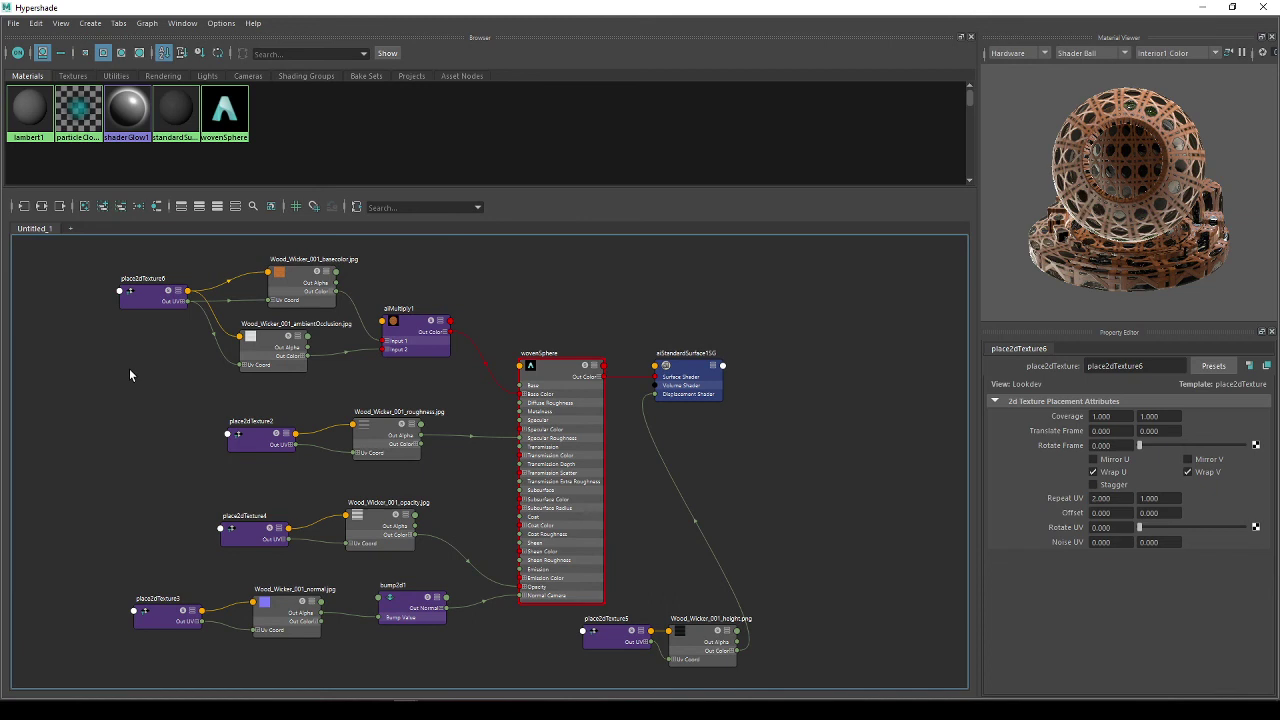
click(250, 448)
click(254, 538)
click(172, 620)
Set place2dTexture5's U repeat to 2, then verify all five placements read 2 by 1.
click(614, 638)
click(1101, 498)
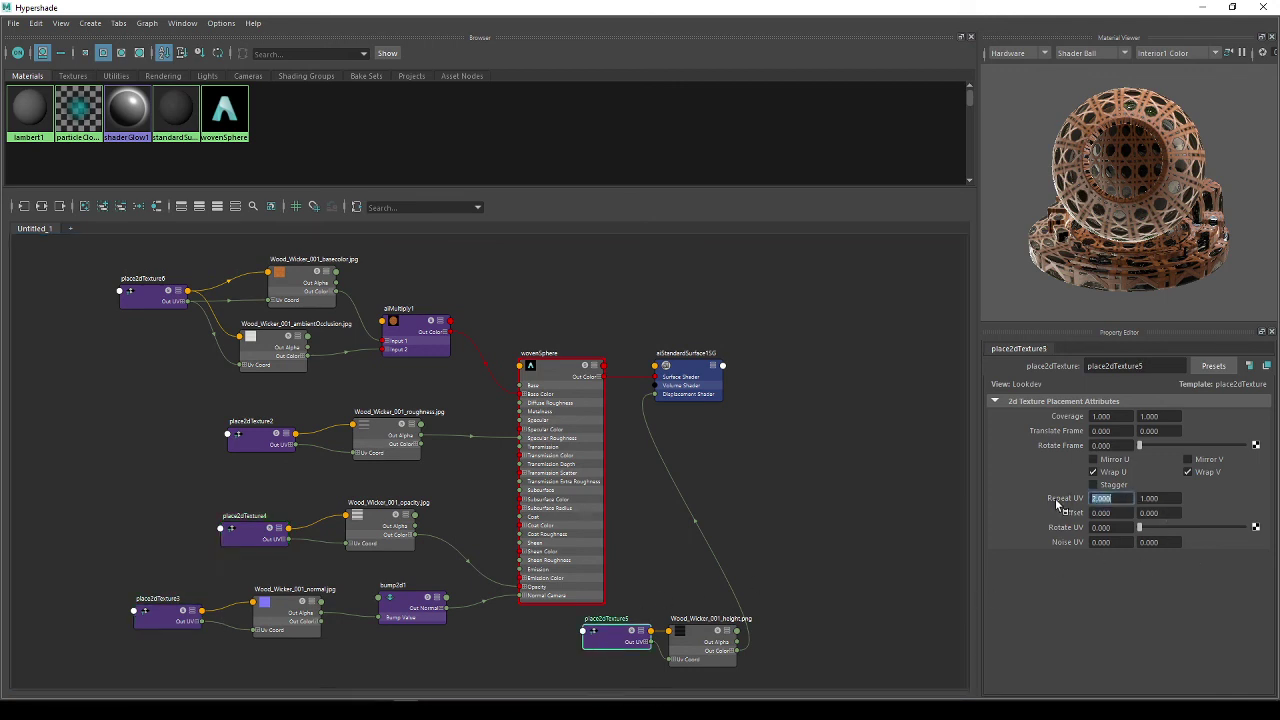
click(802, 540)
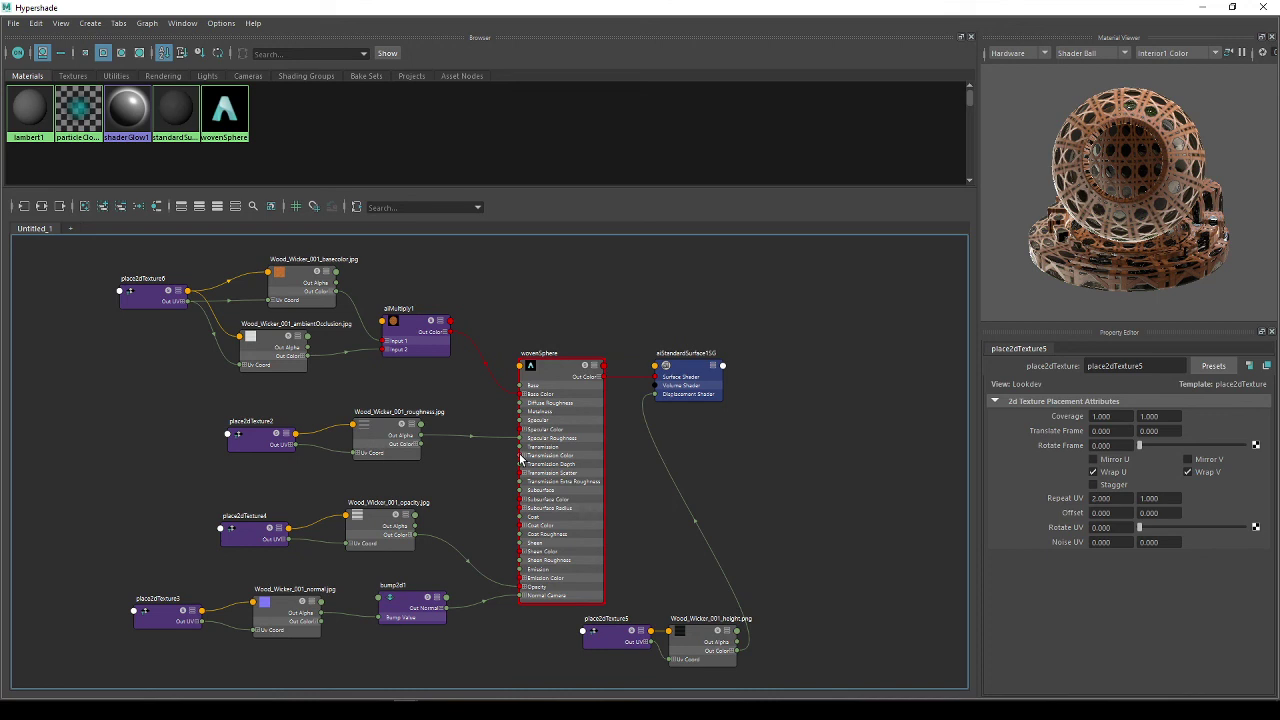
click(150, 298)
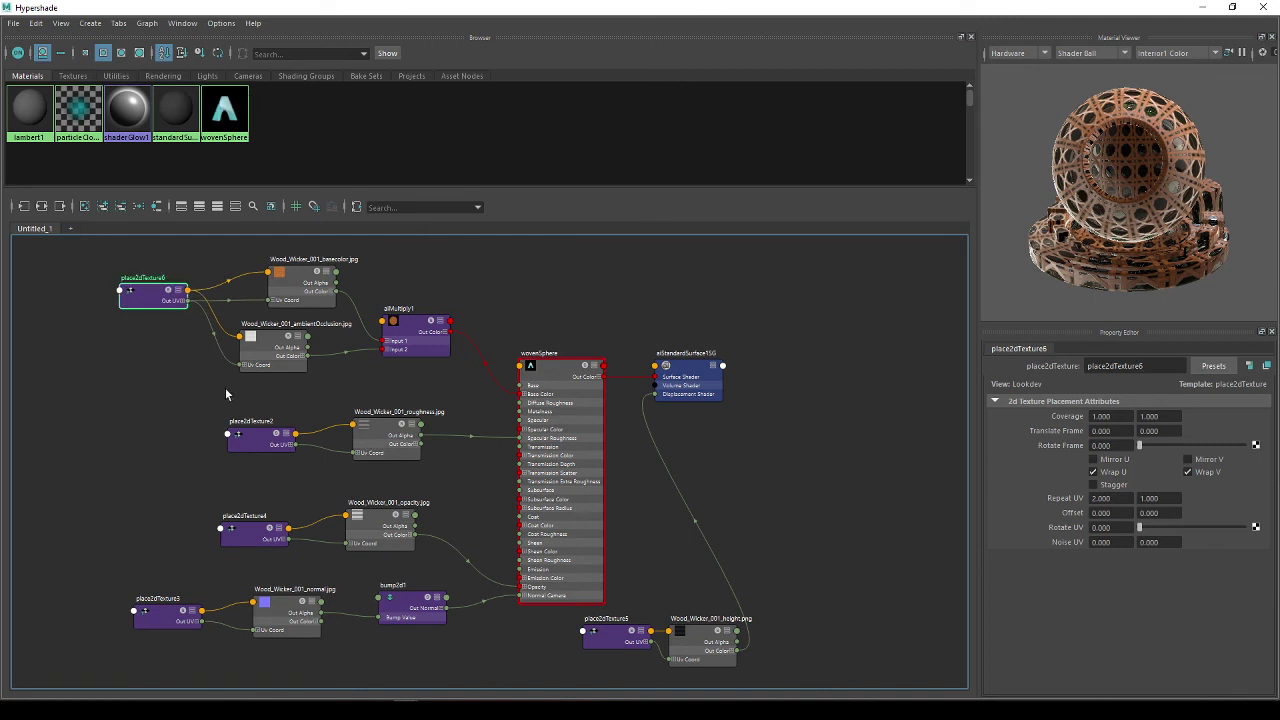
click(254, 450)
click(256, 535)
click(156, 620)
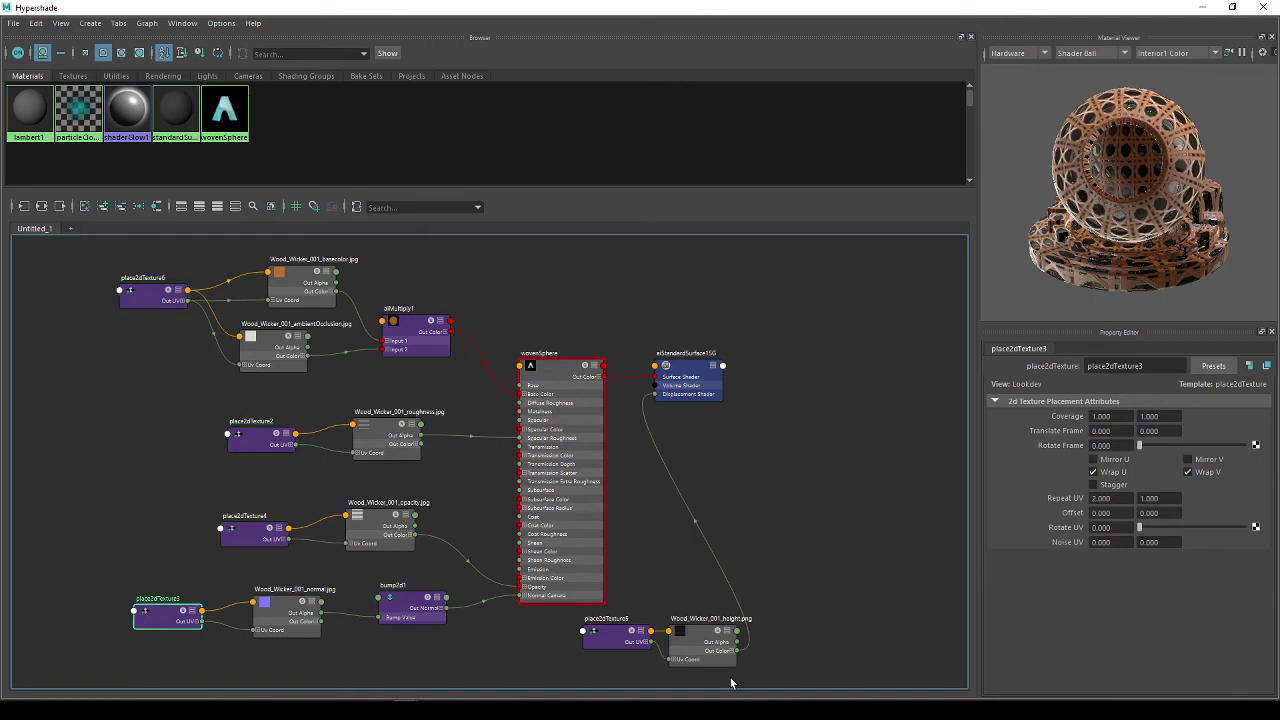
click(617, 645)
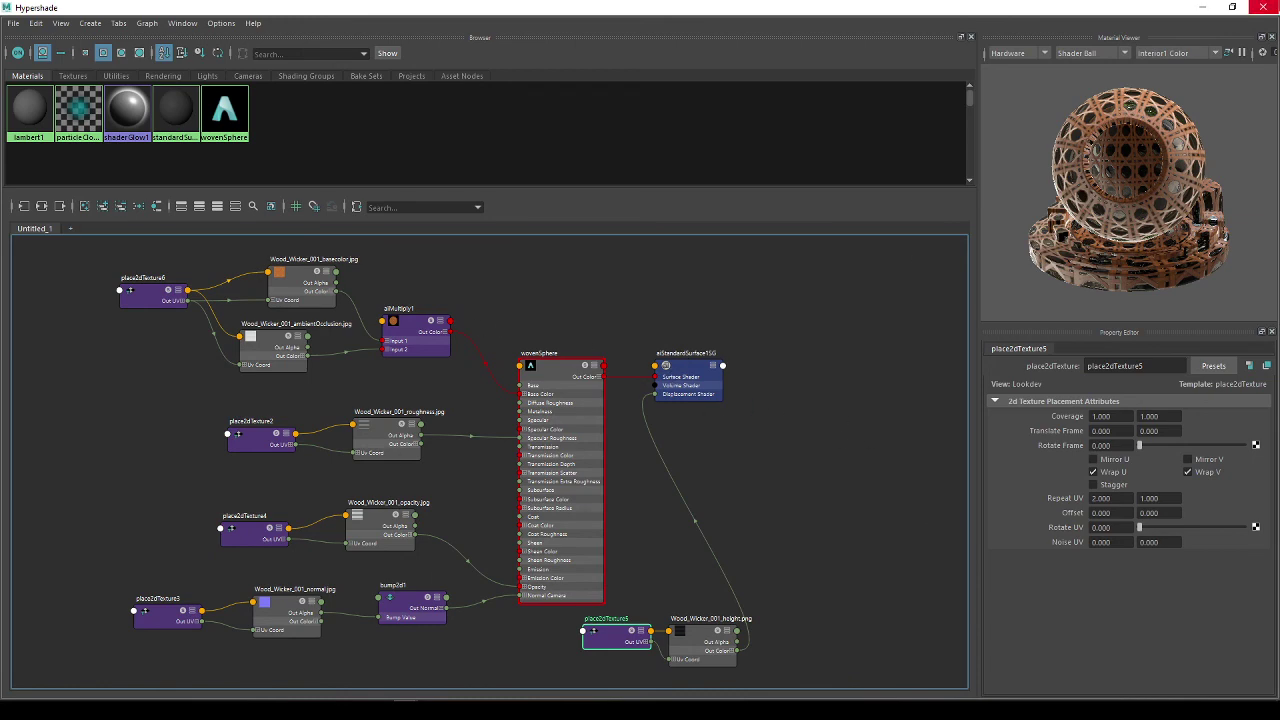
Restore the Hypershade from full screen and briefly open and close the Arnold RenderView.
drag(1083, 6, 0, 236)
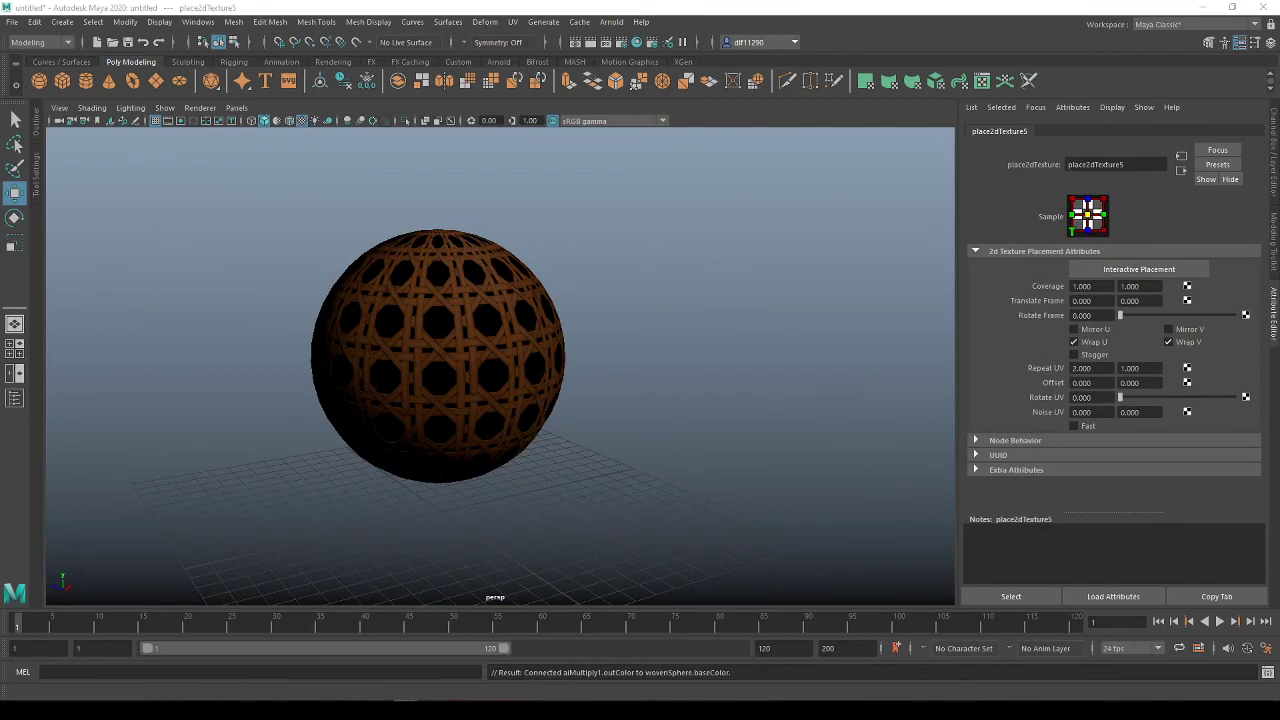
click(608, 22)
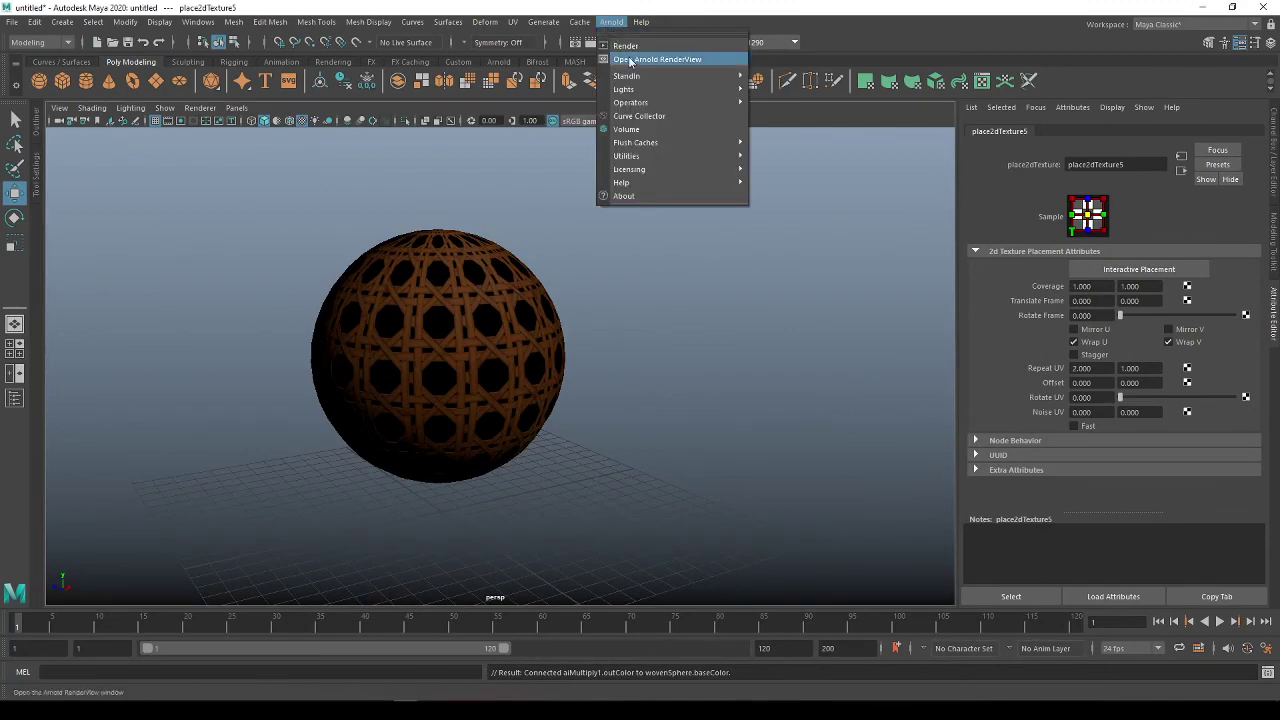
click(630, 62)
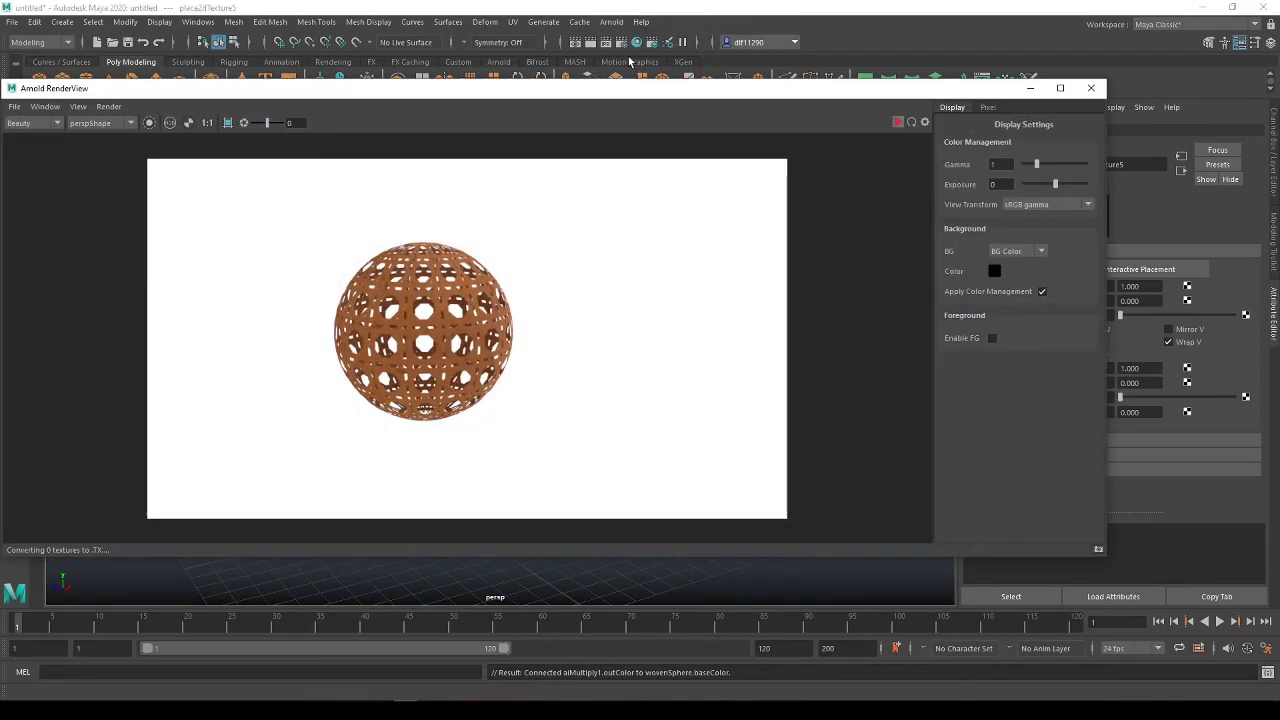
click(1090, 88)
click(611, 21)
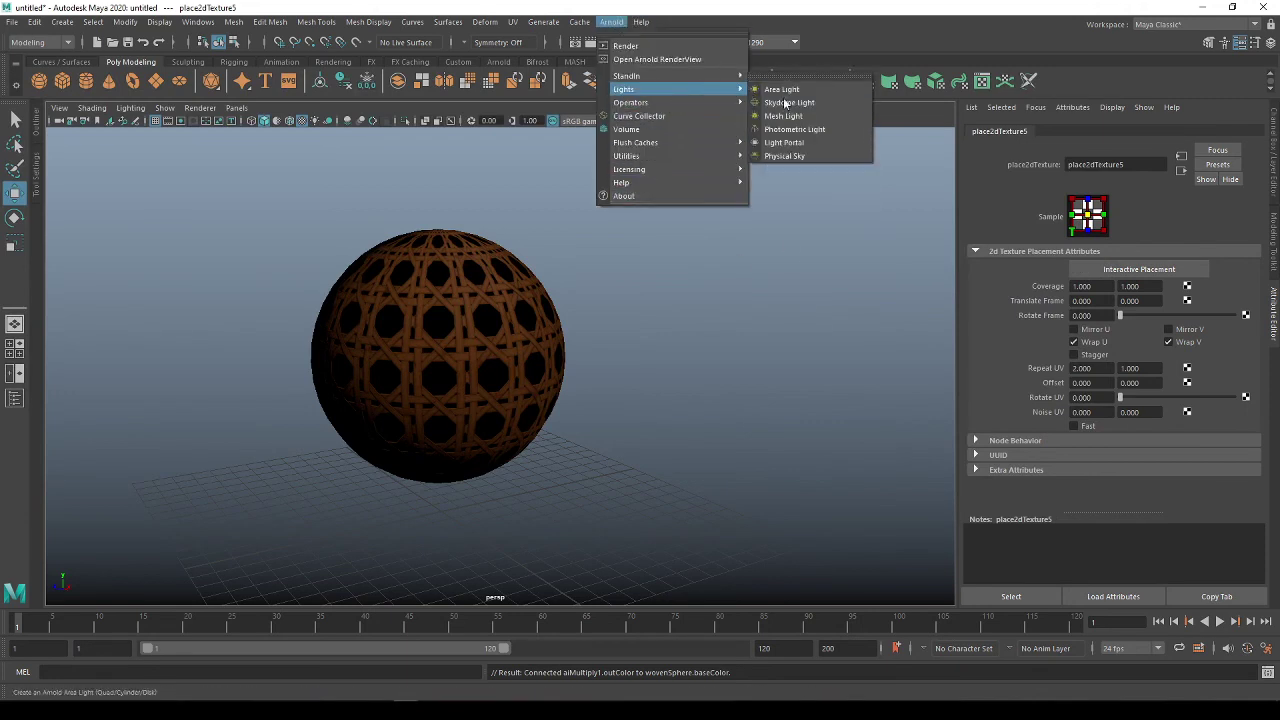
Add an Arnold Physical Sky and run an IPR render of the wicker sphere in RenderView.
click(815, 157)
click(610, 22)
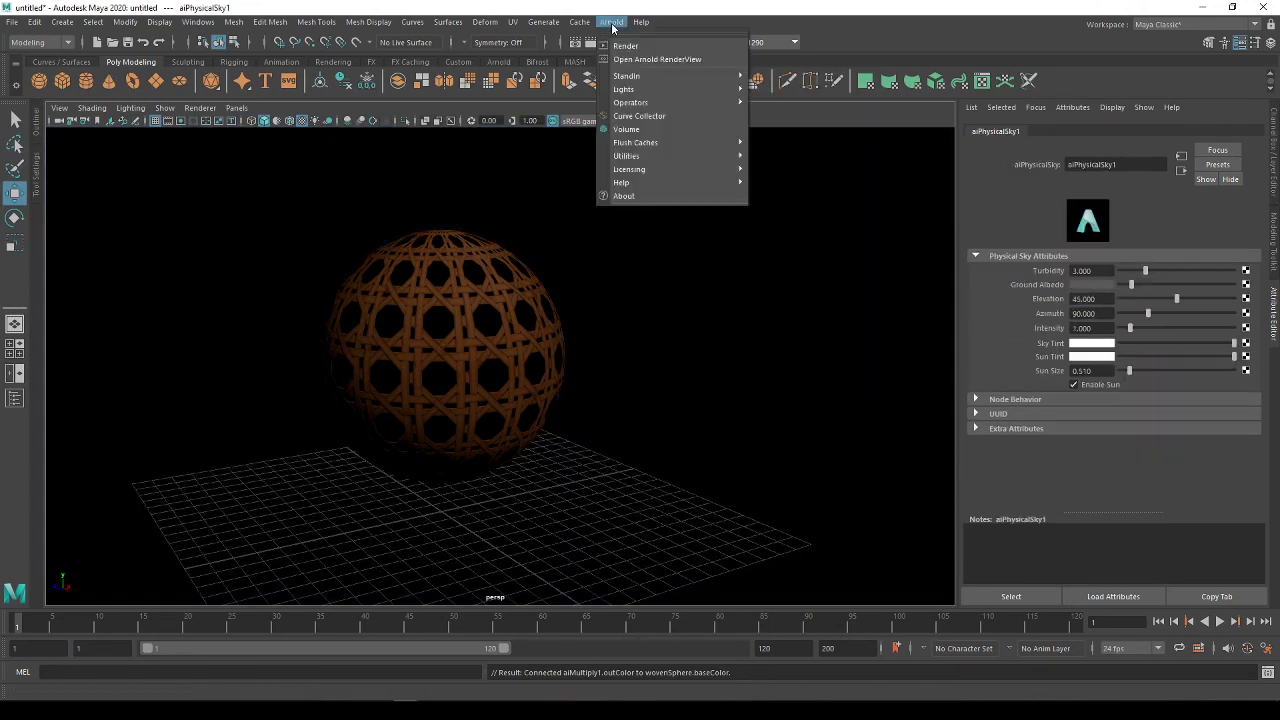
mouse_move(607, 24)
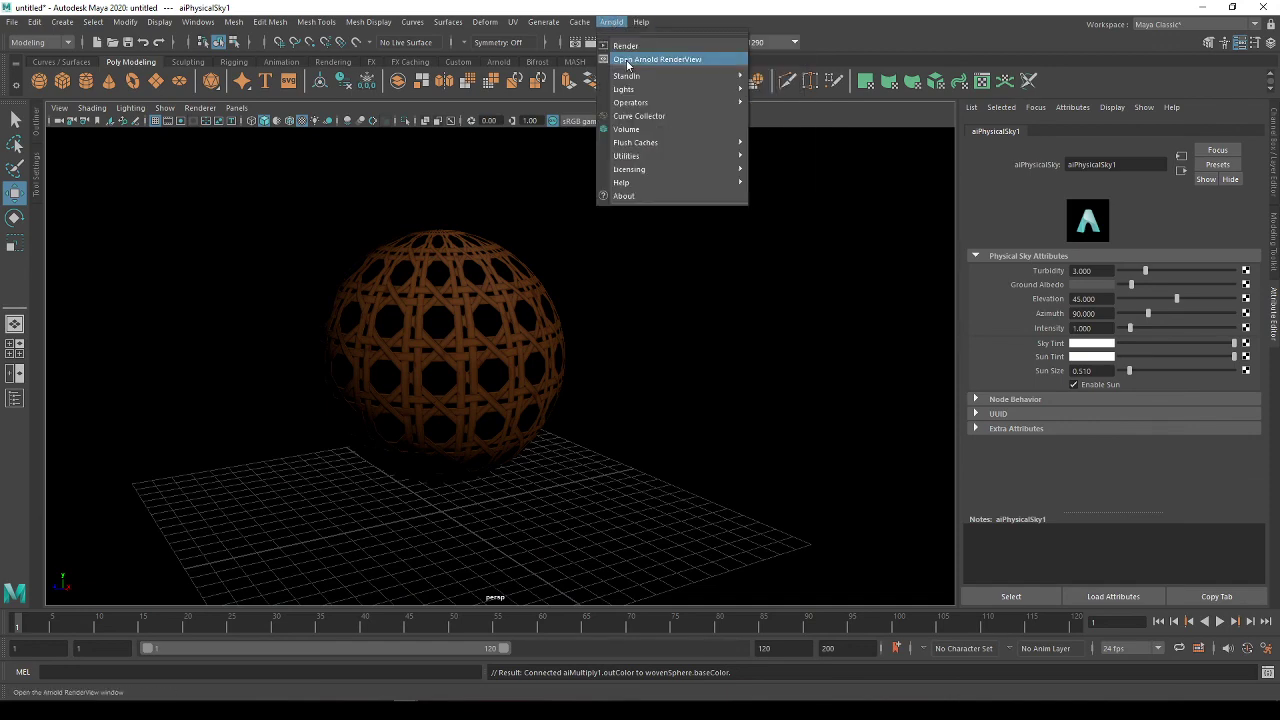
click(628, 62)
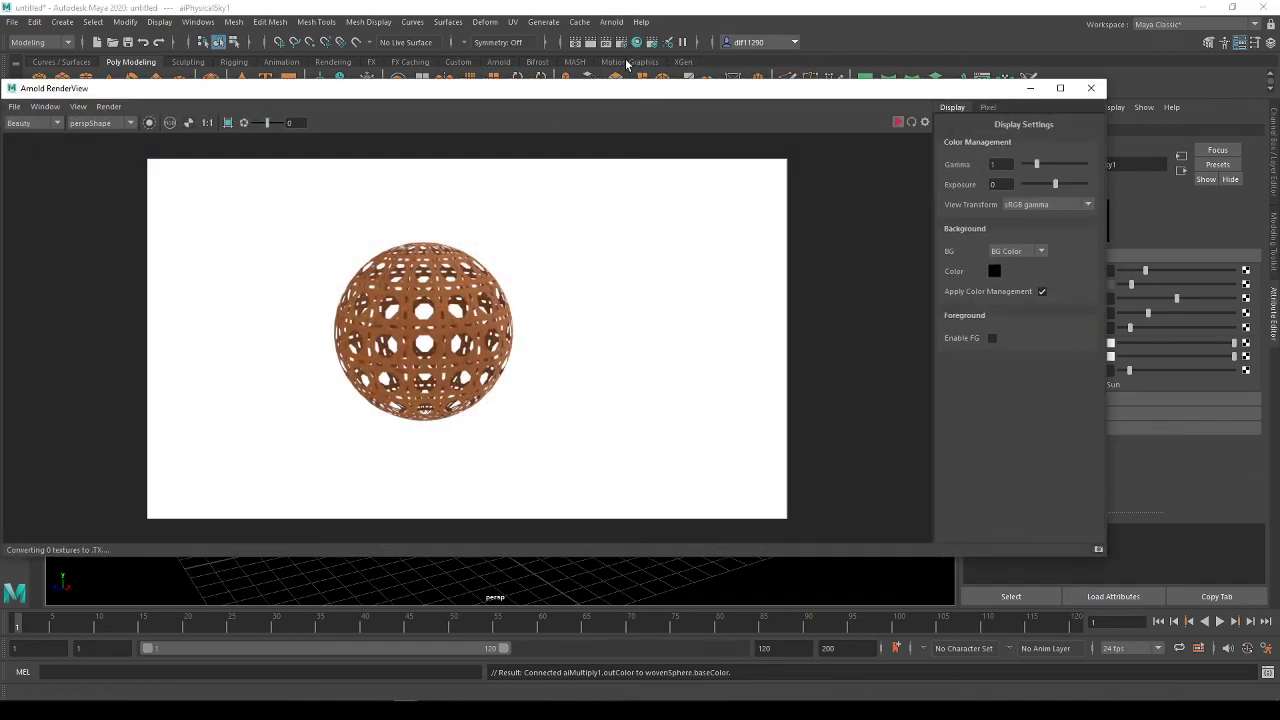
click(897, 121)
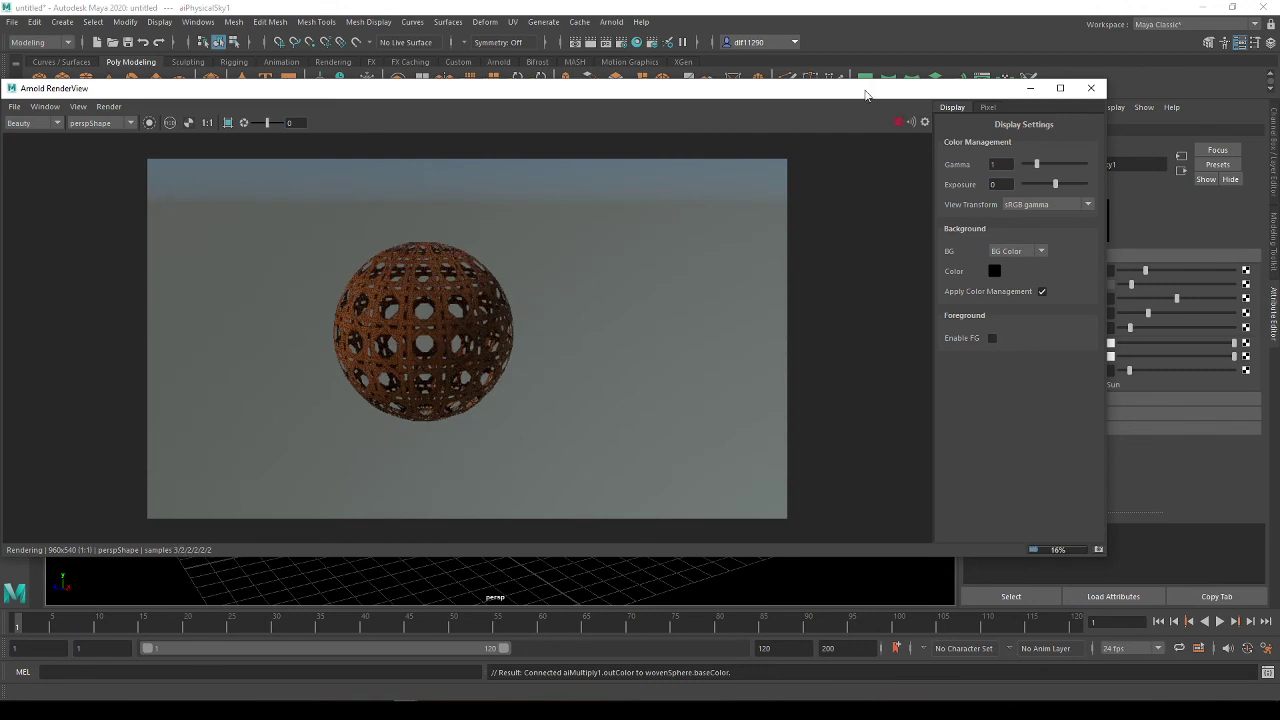
drag(868, 97, 931, 117)
drag(1063, 117, 963, 228)
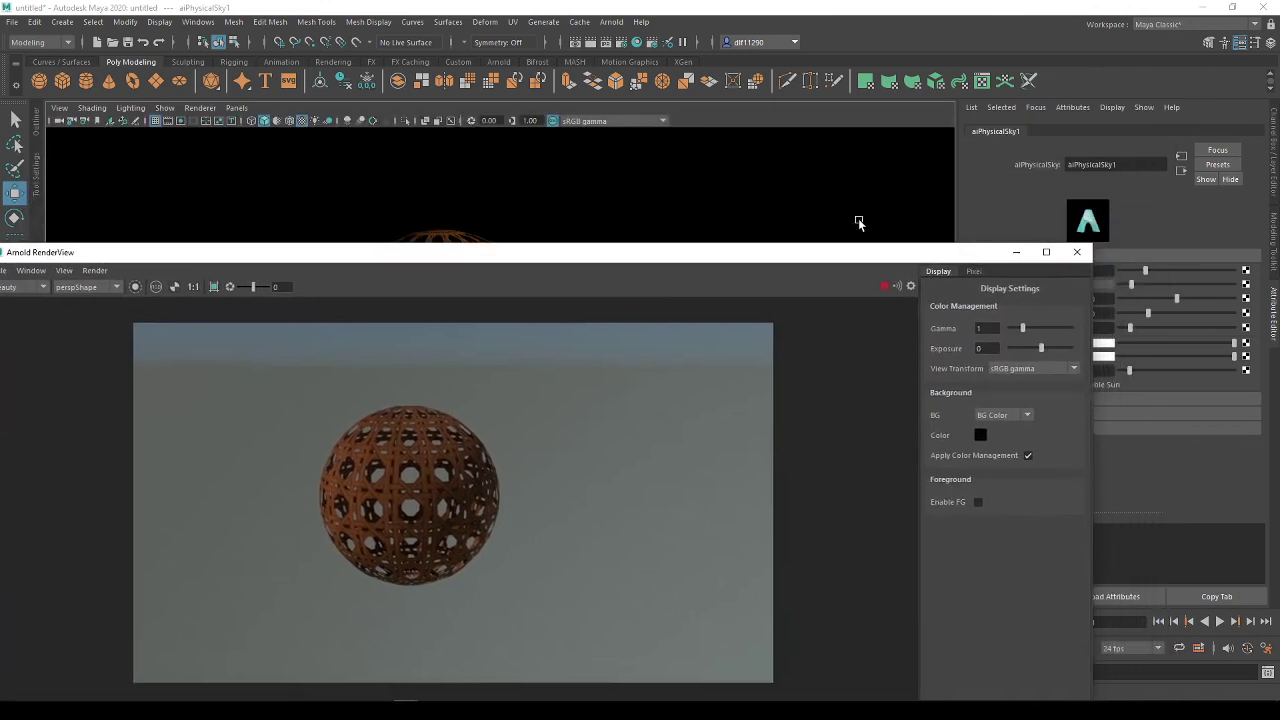
Select the sky dome and orbit the camera so the IPR re-renders the wicker sphere from a new angle.
click(549, 195)
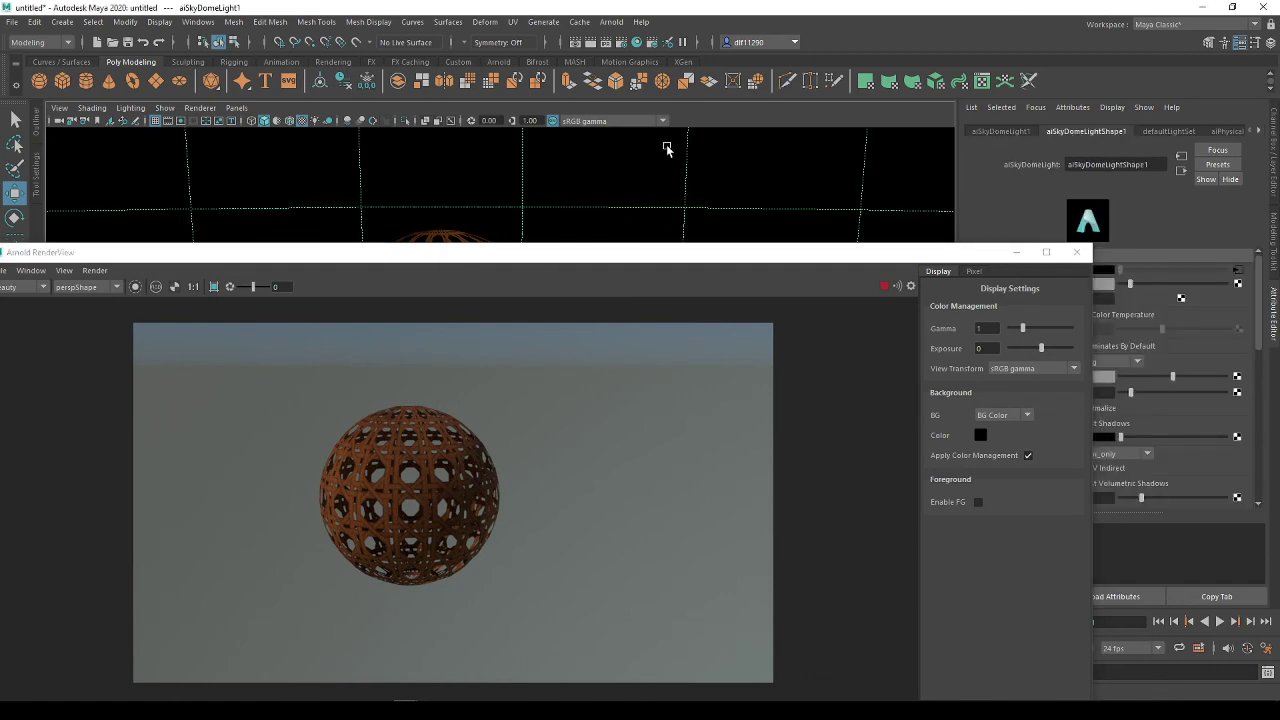
alt+drag(622, 185, 711, 189)
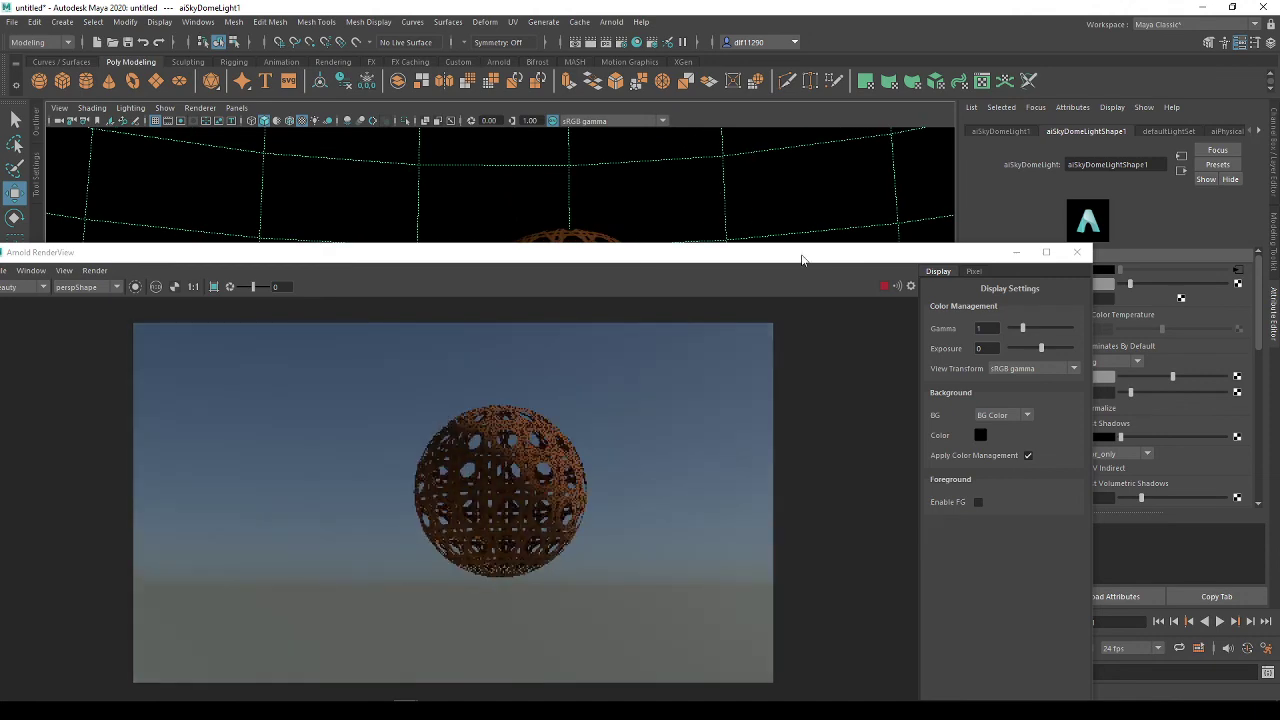
drag(795, 252, 784, 383)
alt+drag(569, 306, 631, 351)
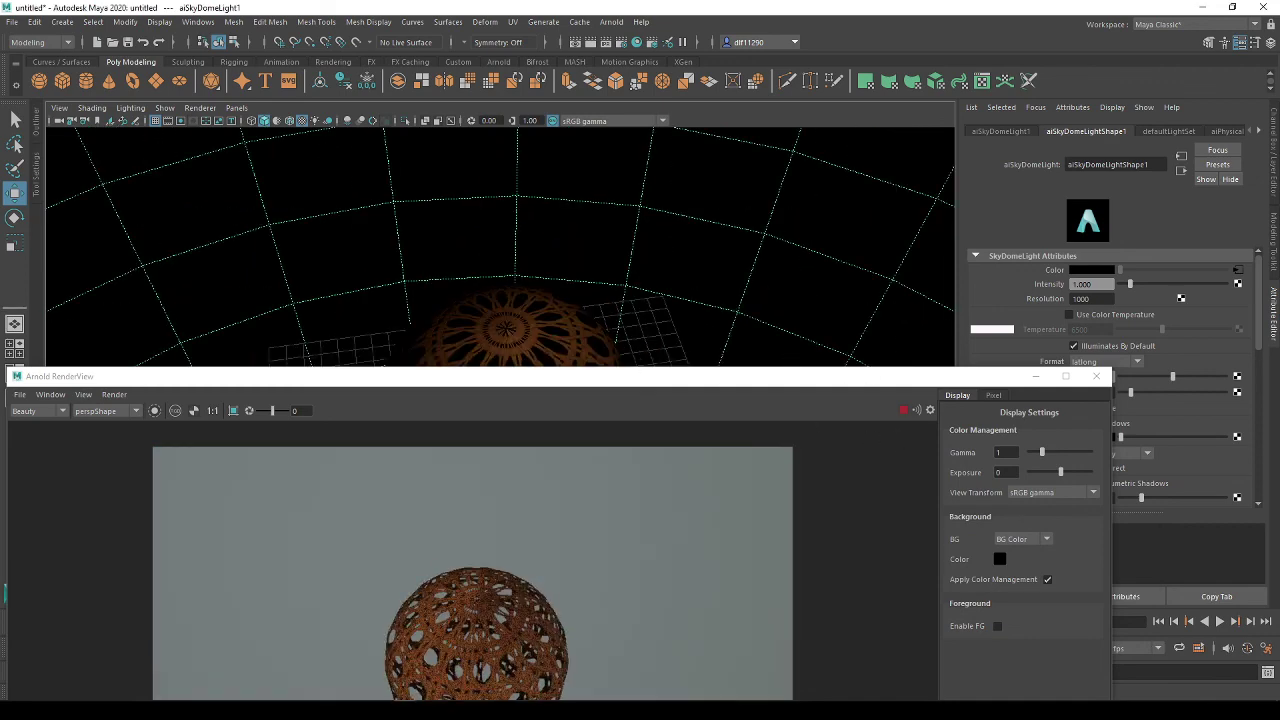